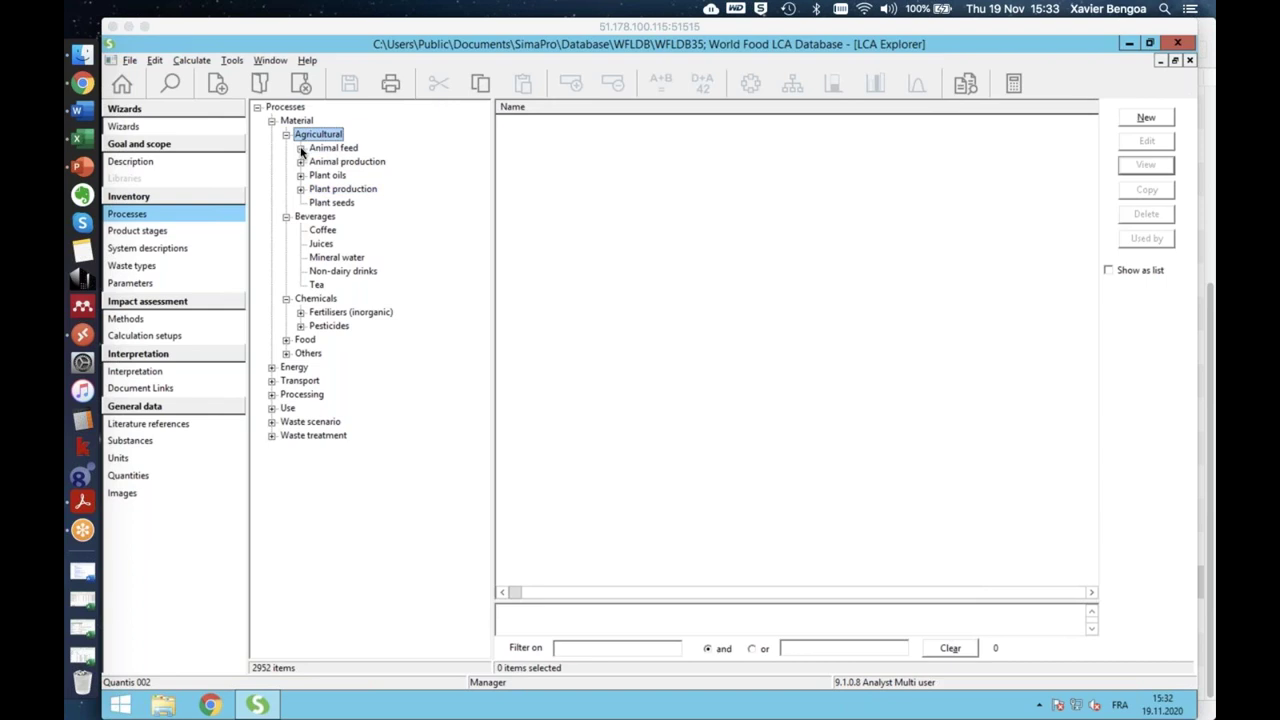
Browse the agricultural Animal feed category, viewing the Grass silage datasets under Feed ingredients and the Feed baskets under WFLDB feed
{"action": "left_click", "coordinate": [301, 148]}
{"action": "left_click", "coordinate": [324, 148]}
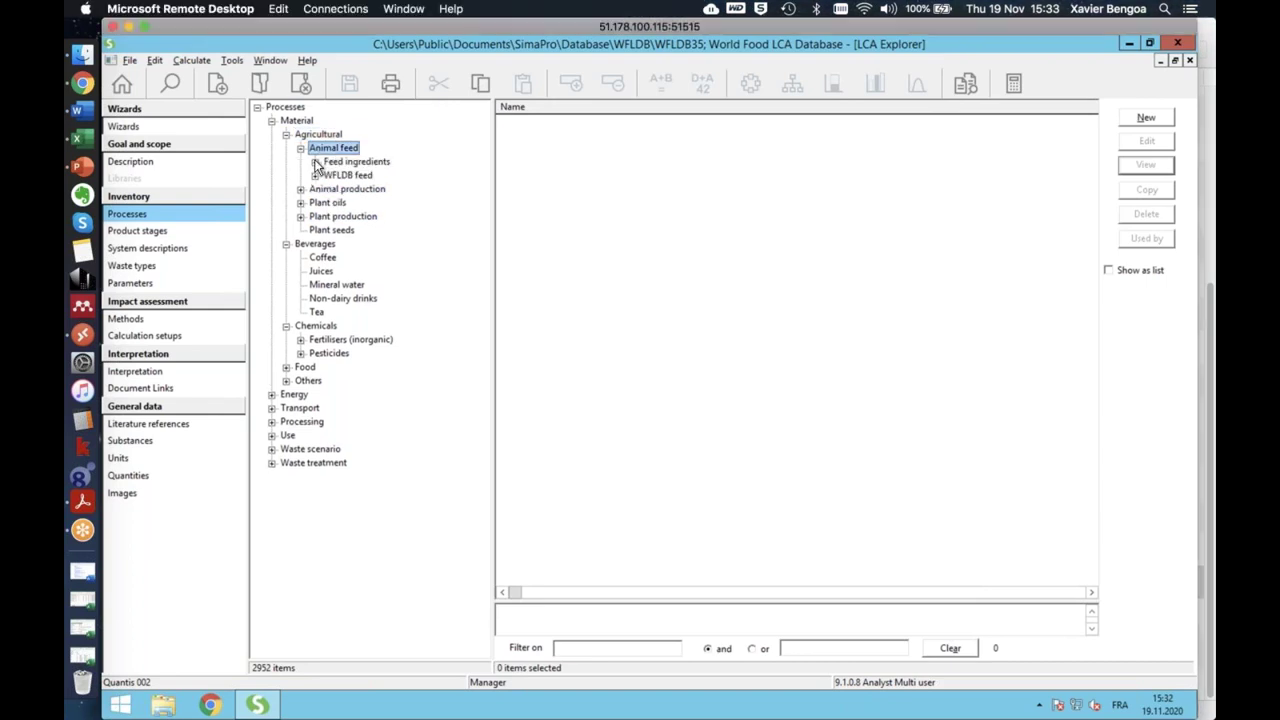
{"action": "left_click", "coordinate": [315, 162]}
{"action": "left_click", "coordinate": [346, 176]}
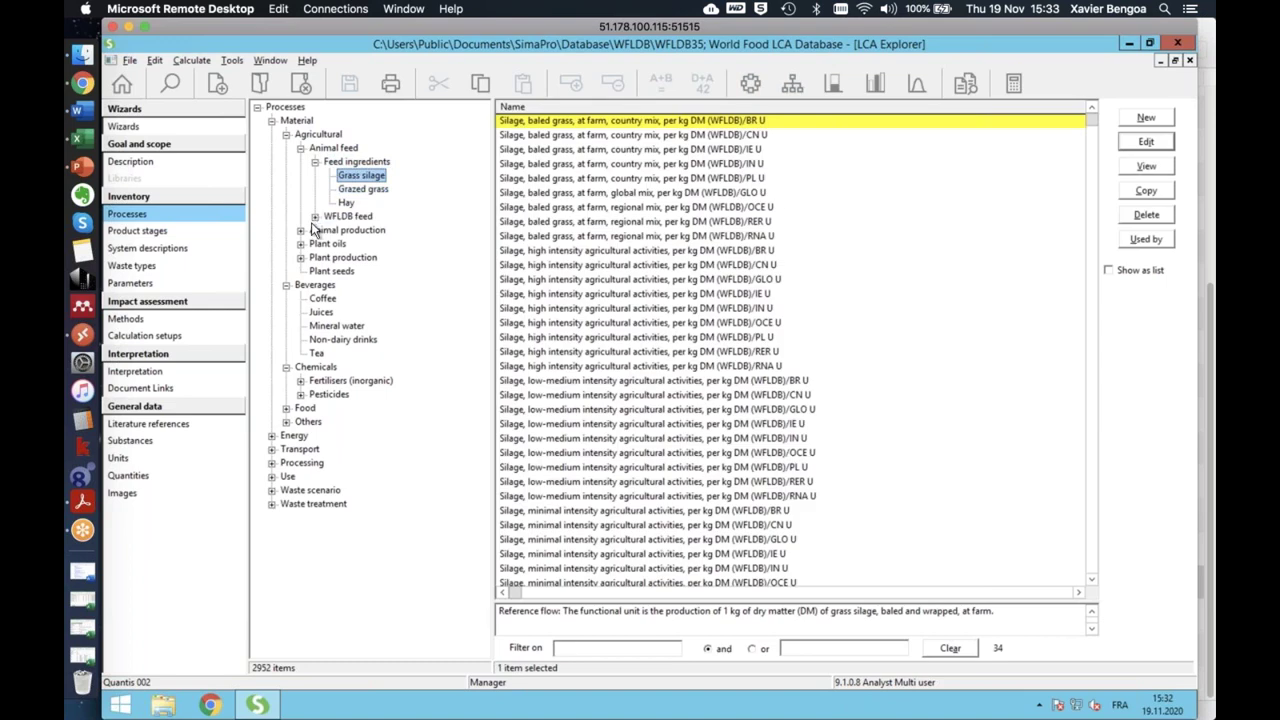
{"action": "left_click", "coordinate": [315, 217]}
{"action": "left_click", "coordinate": [350, 231]}
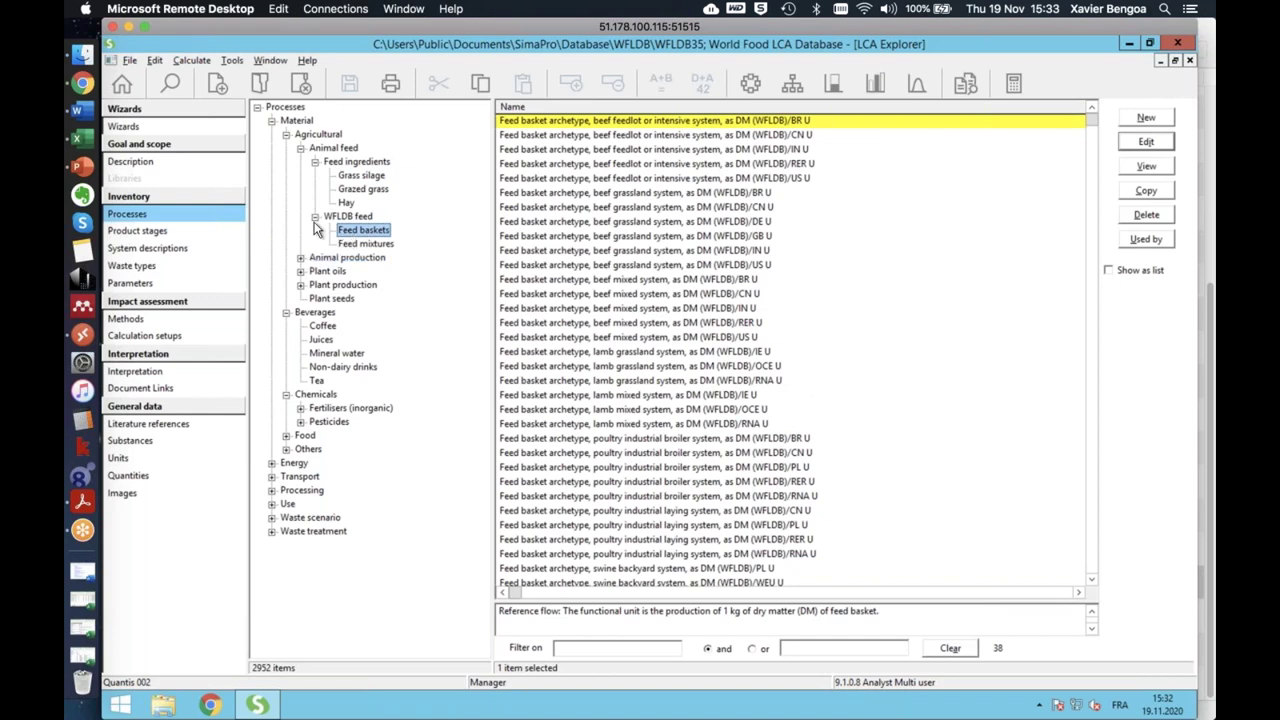
{"action": "left_click", "coordinate": [300, 148]}
Browse the Porcine datasets under Animal production, viewing the Transformation category with its Production stages and WFLDB Archetypes
{"action": "left_click", "coordinate": [300, 162]}
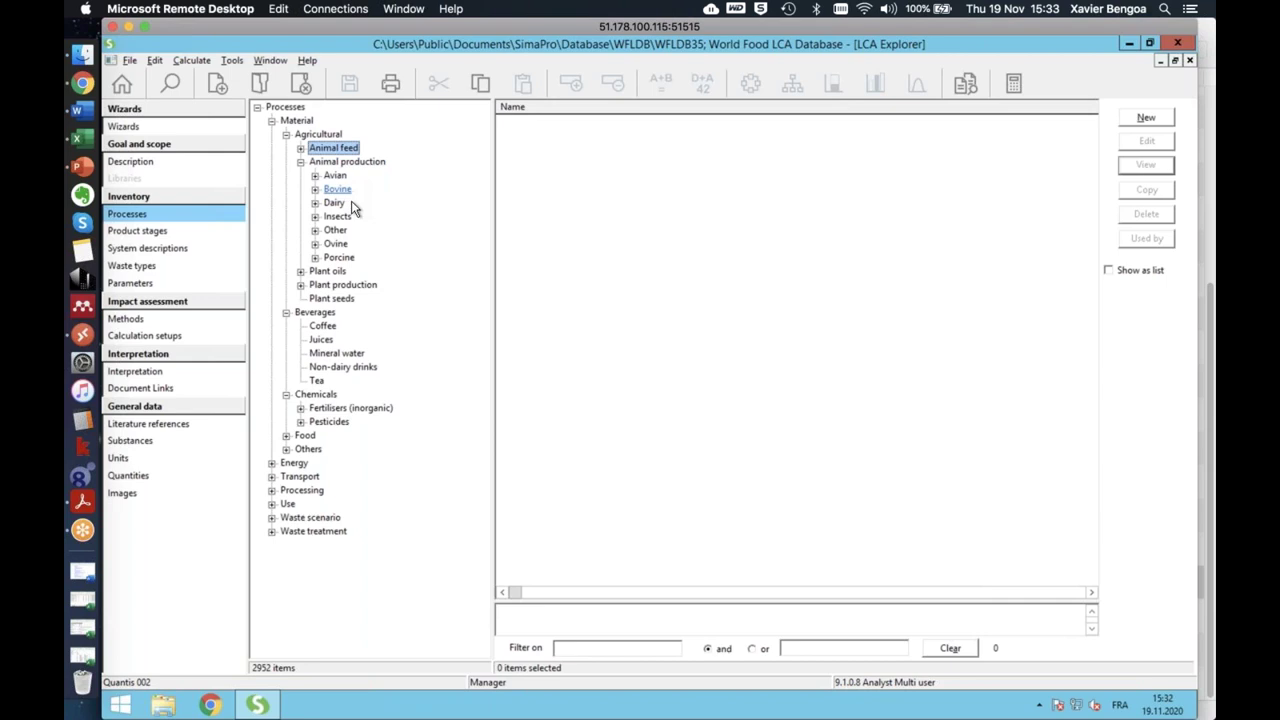
{"action": "left_click", "coordinate": [315, 258]}
{"action": "left_click_drag", "start_coordinate": [328, 259], "coordinate": [348, 275]}
{"action": "left_click", "coordinate": [348, 275]}
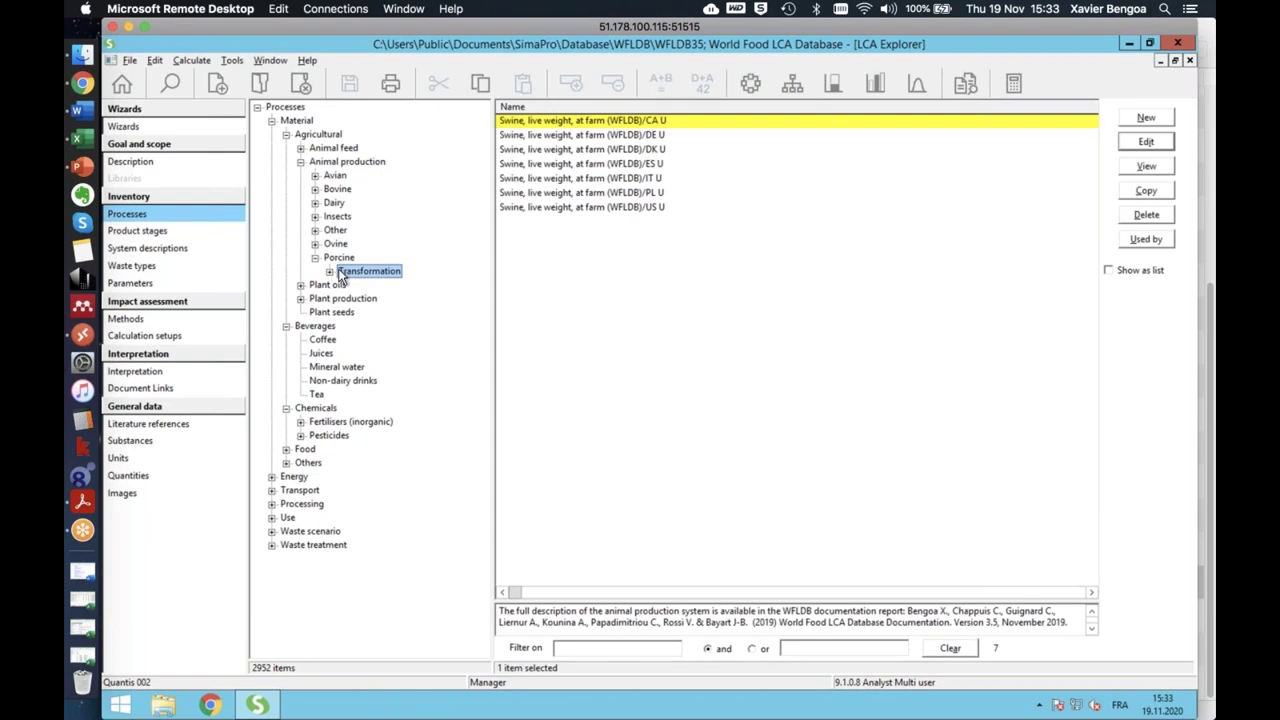
{"action": "left_click", "coordinate": [329, 271]}
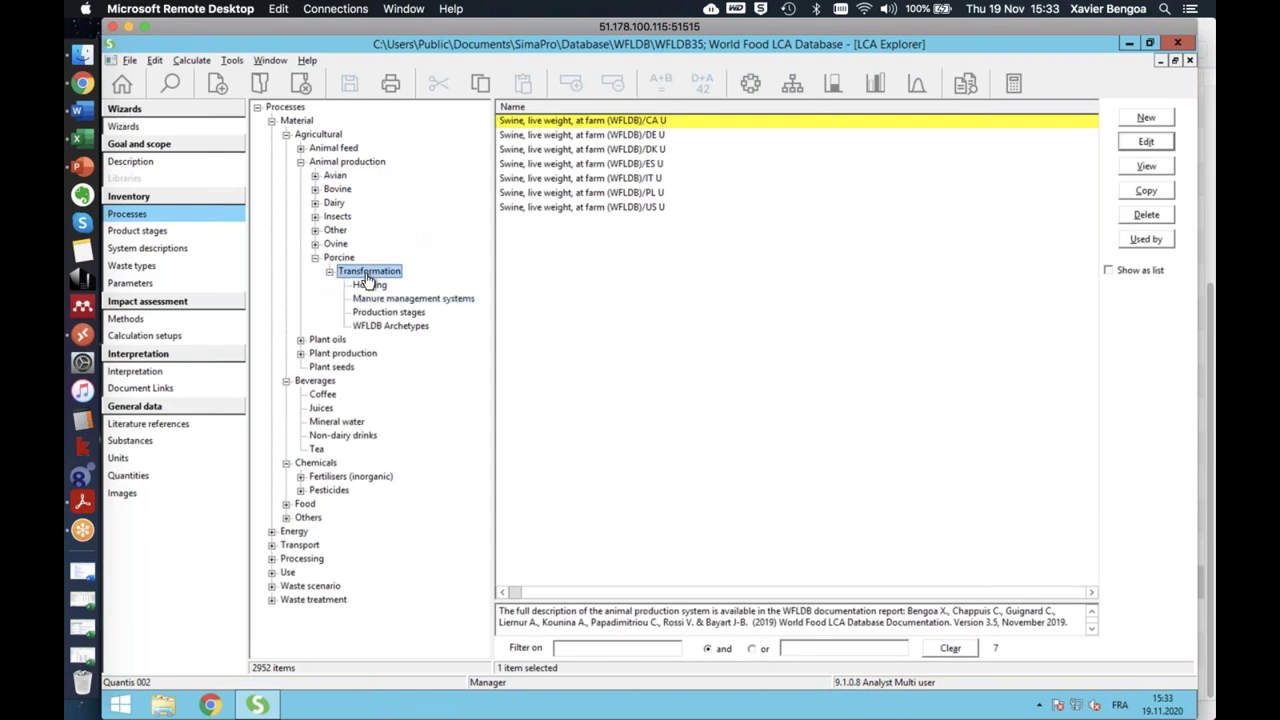
{"action": "left_click", "coordinate": [382, 312]}
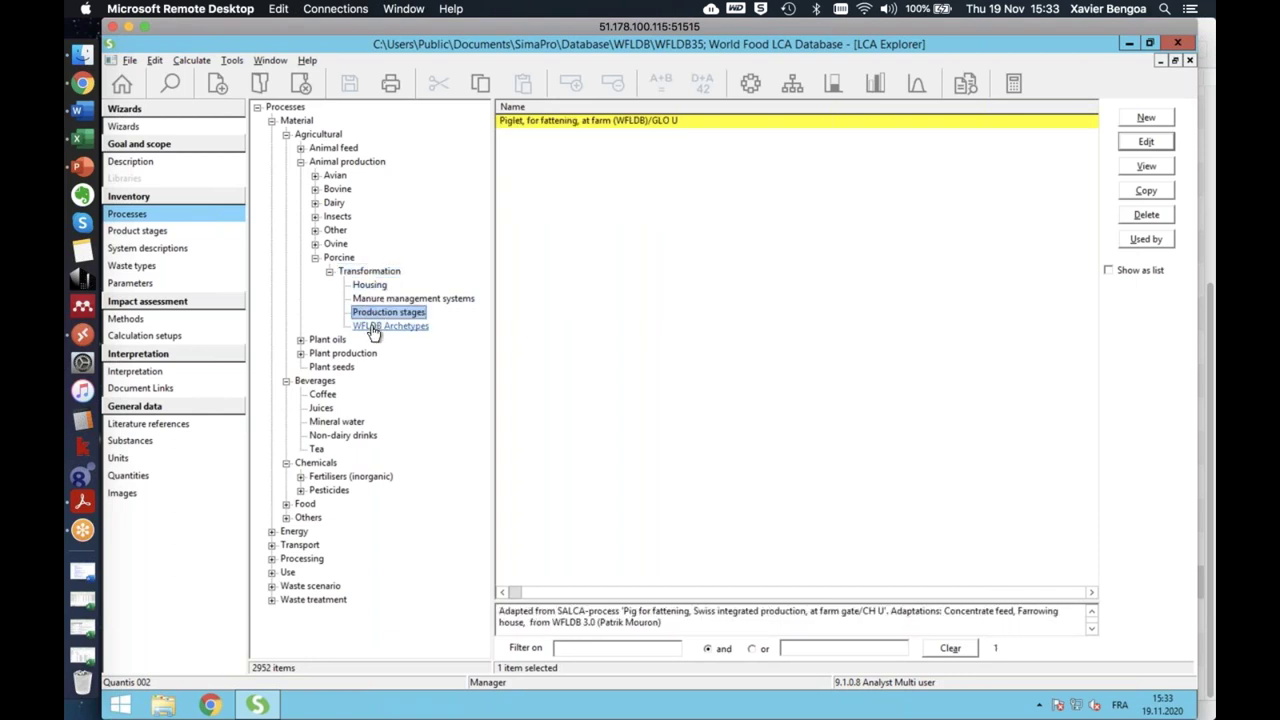
{"action": "left_click", "coordinate": [373, 330]}
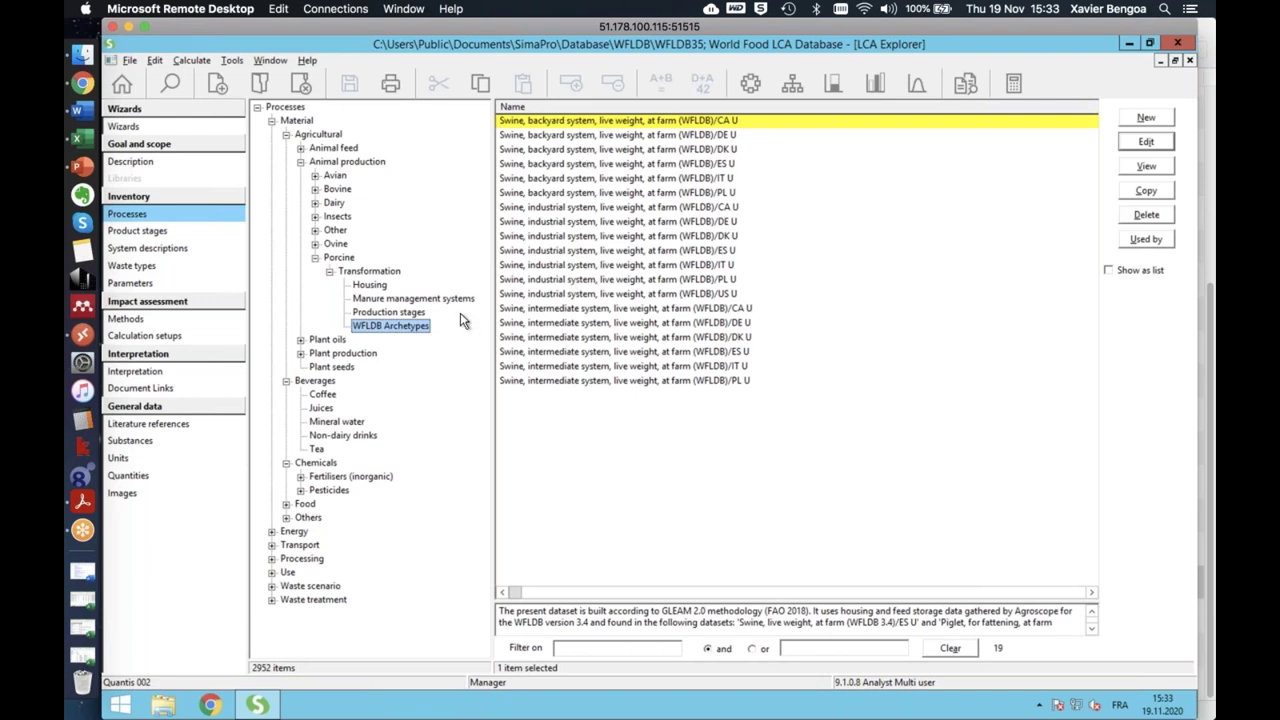
{"action": "left_click", "coordinate": [329, 269]}
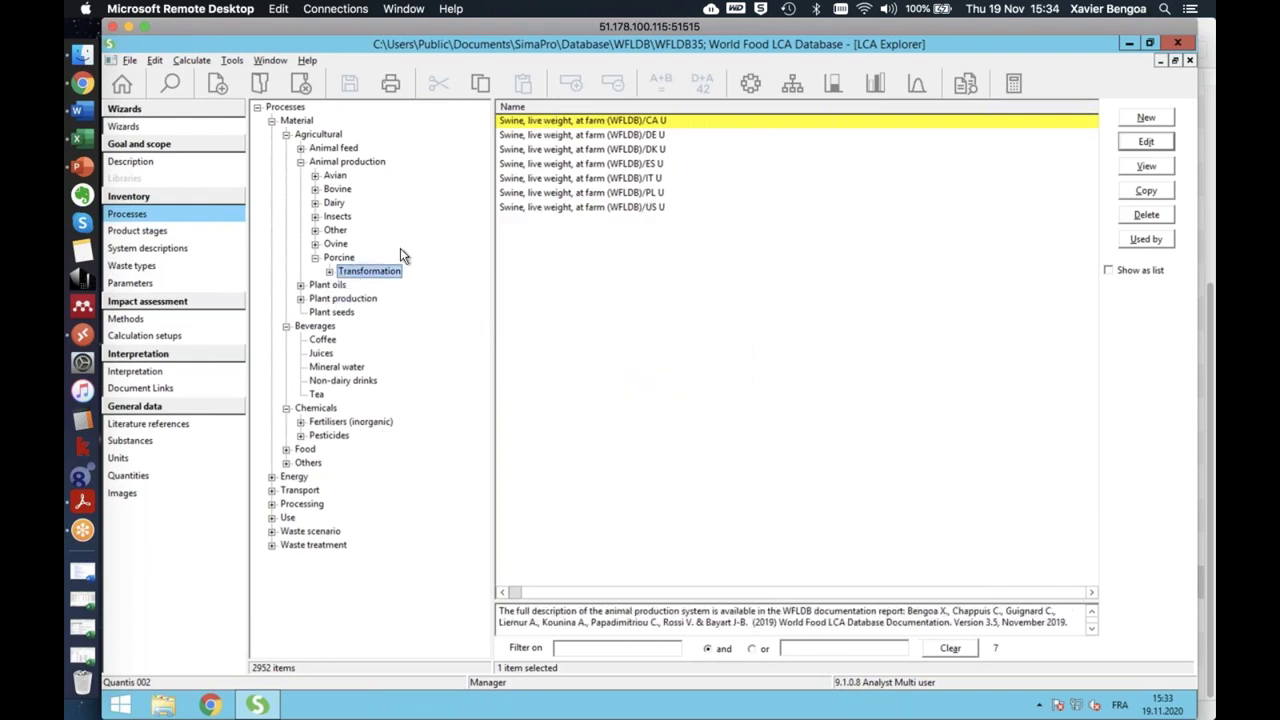
{"action": "left_click", "coordinate": [301, 163]}
Browse the Plant production datasets for Cereals, Fruits, Herbs, spices and leaves, Mushrooms and Nuts, and collapse the Agricultural category
{"action": "left_click", "coordinate": [301, 177]}
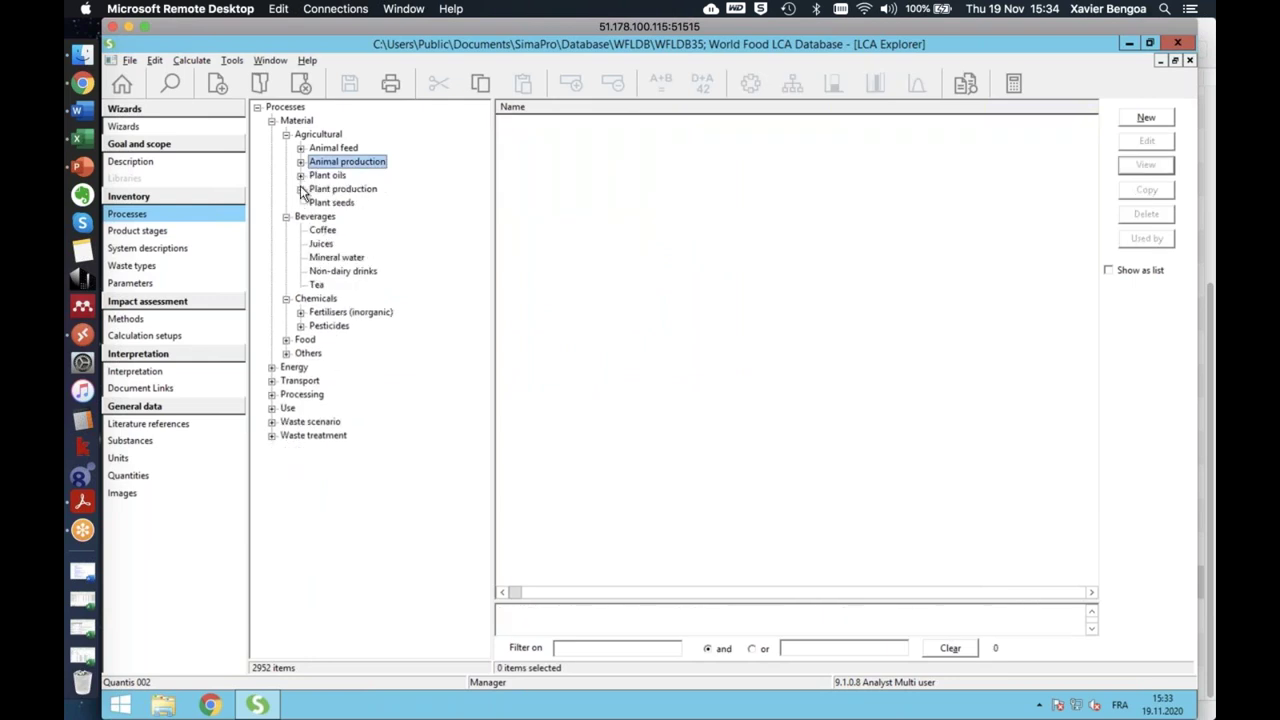
{"action": "left_click", "coordinate": [300, 189]}
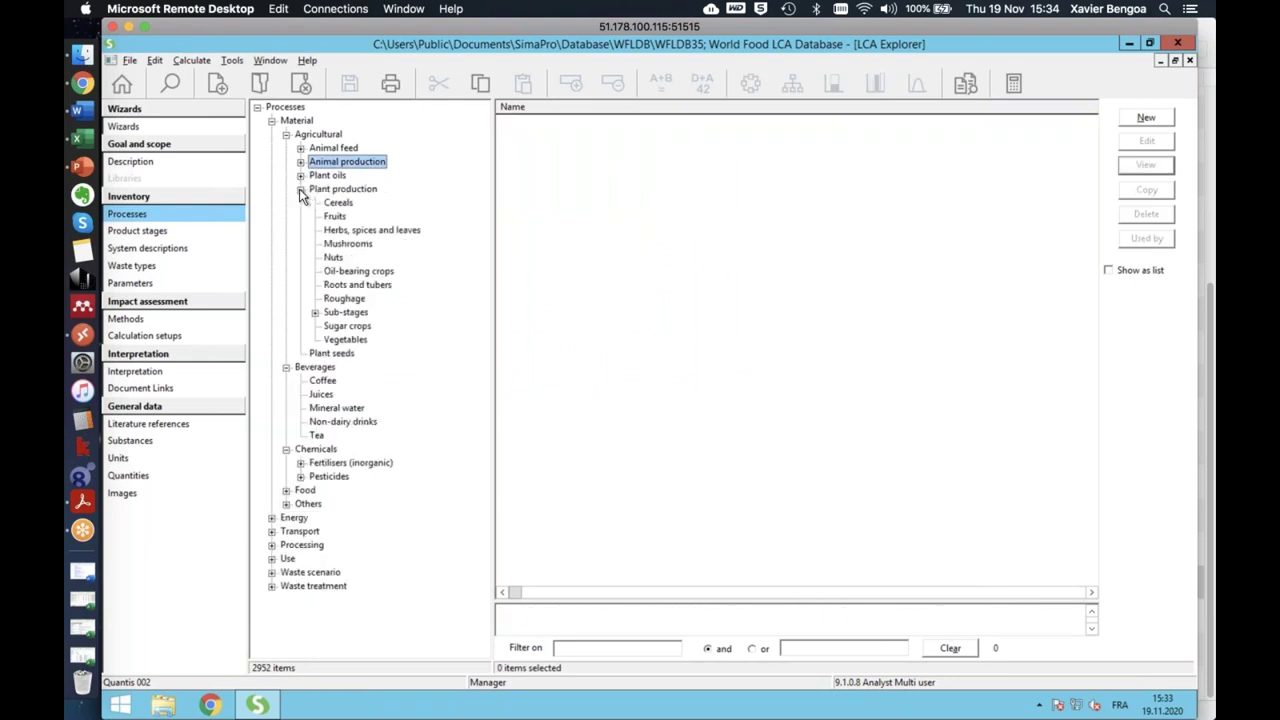
{"action": "left_click", "coordinate": [340, 204]}
{"action": "left_click", "coordinate": [335, 216]}
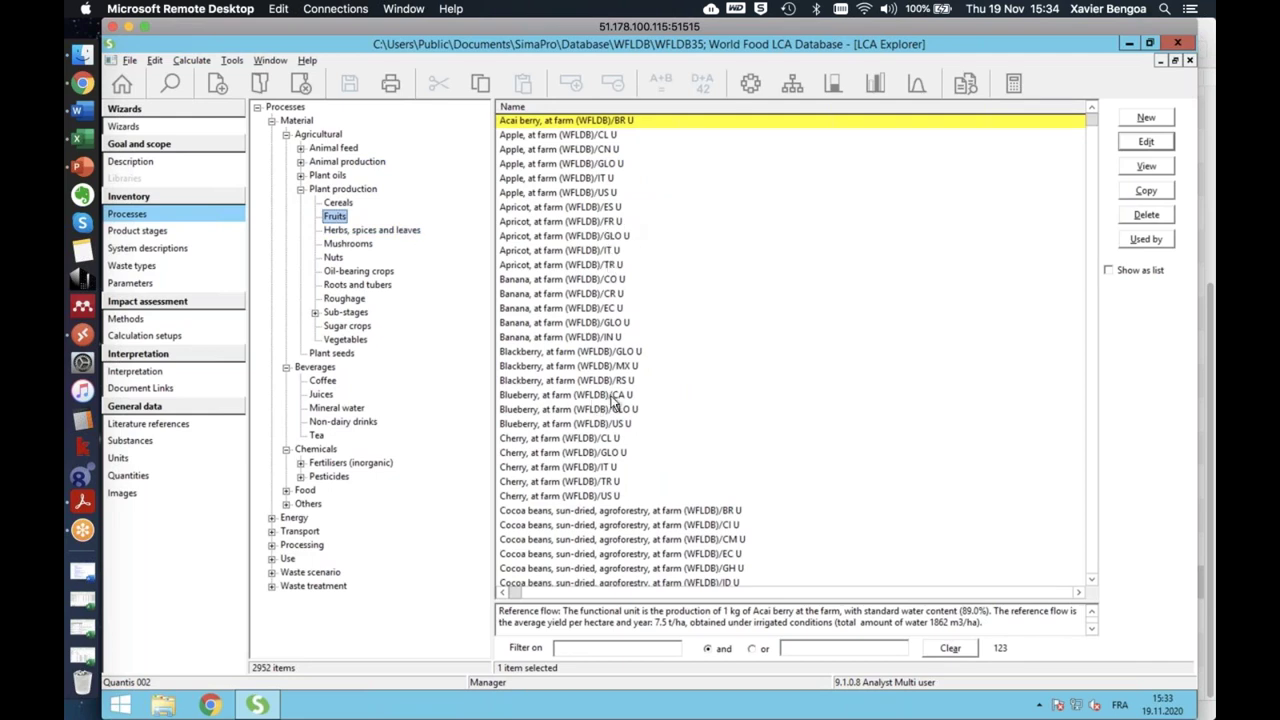
{"action": "left_click_drag", "start_coordinate": [1092, 118], "coordinate": [1094, 392]}
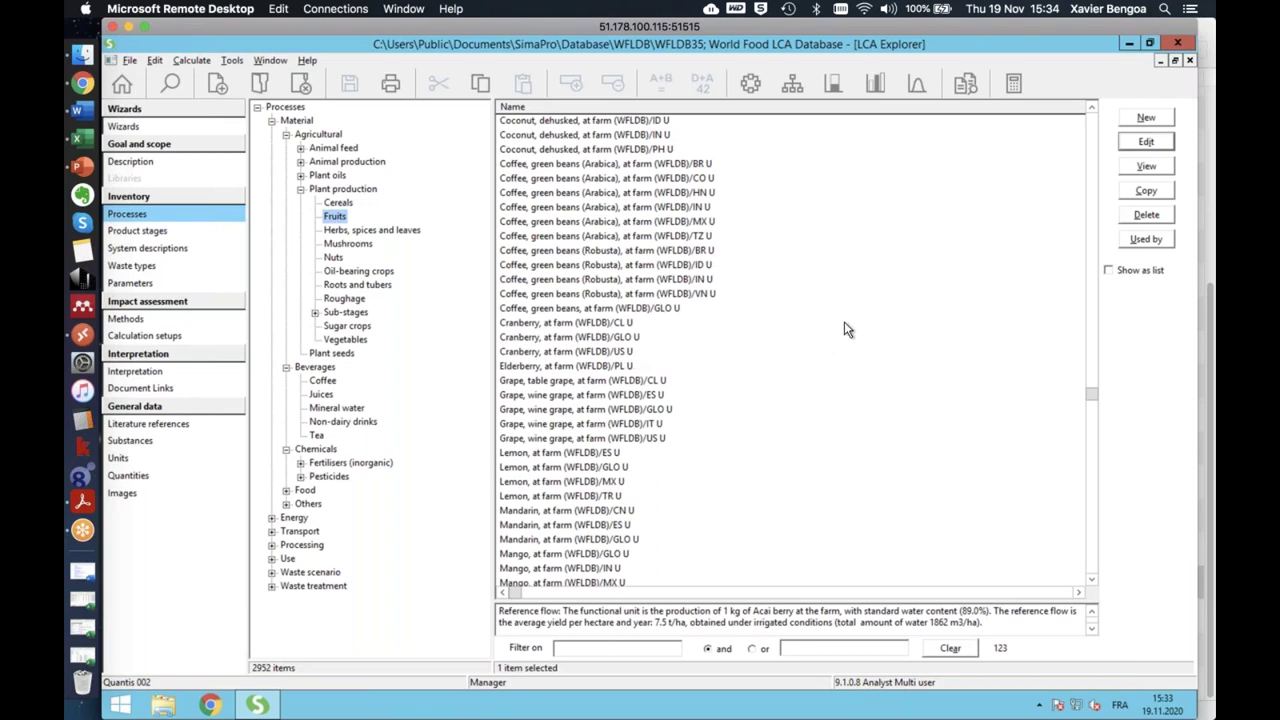
{"action": "left_click", "coordinate": [371, 231]}
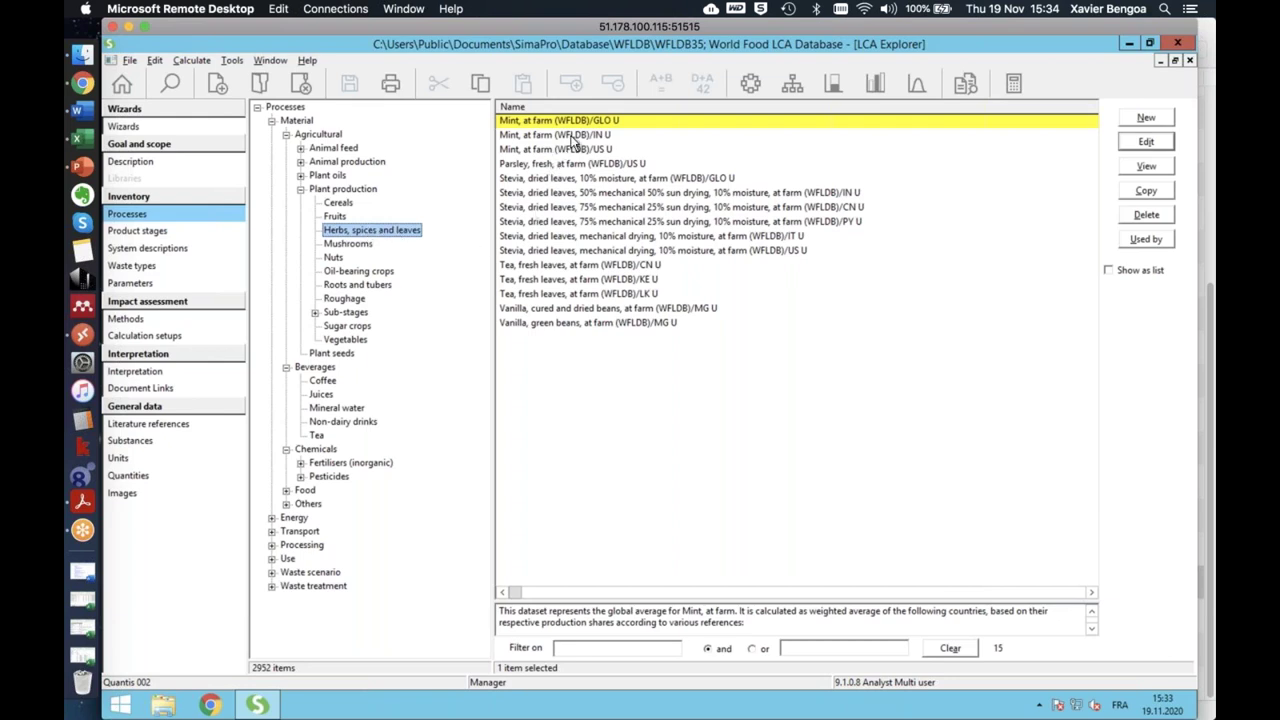
{"action": "left_click", "coordinate": [357, 246]}
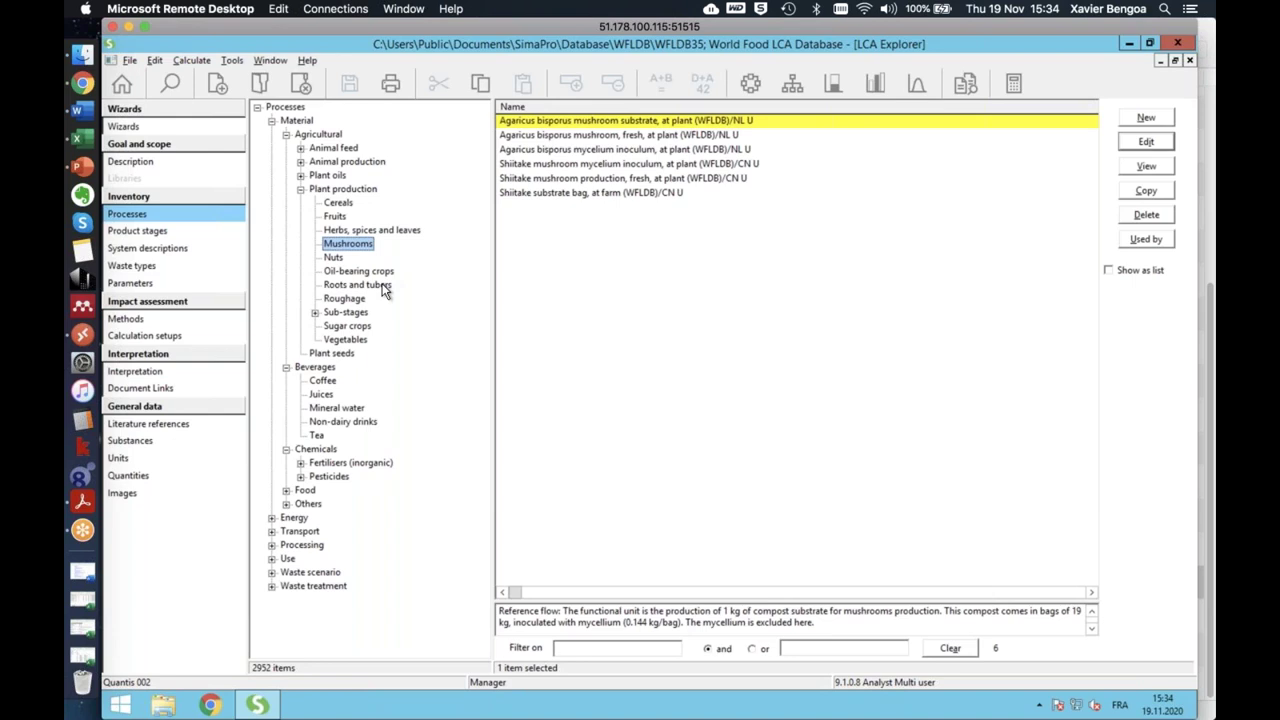
{"action": "left_click", "coordinate": [333, 259]}
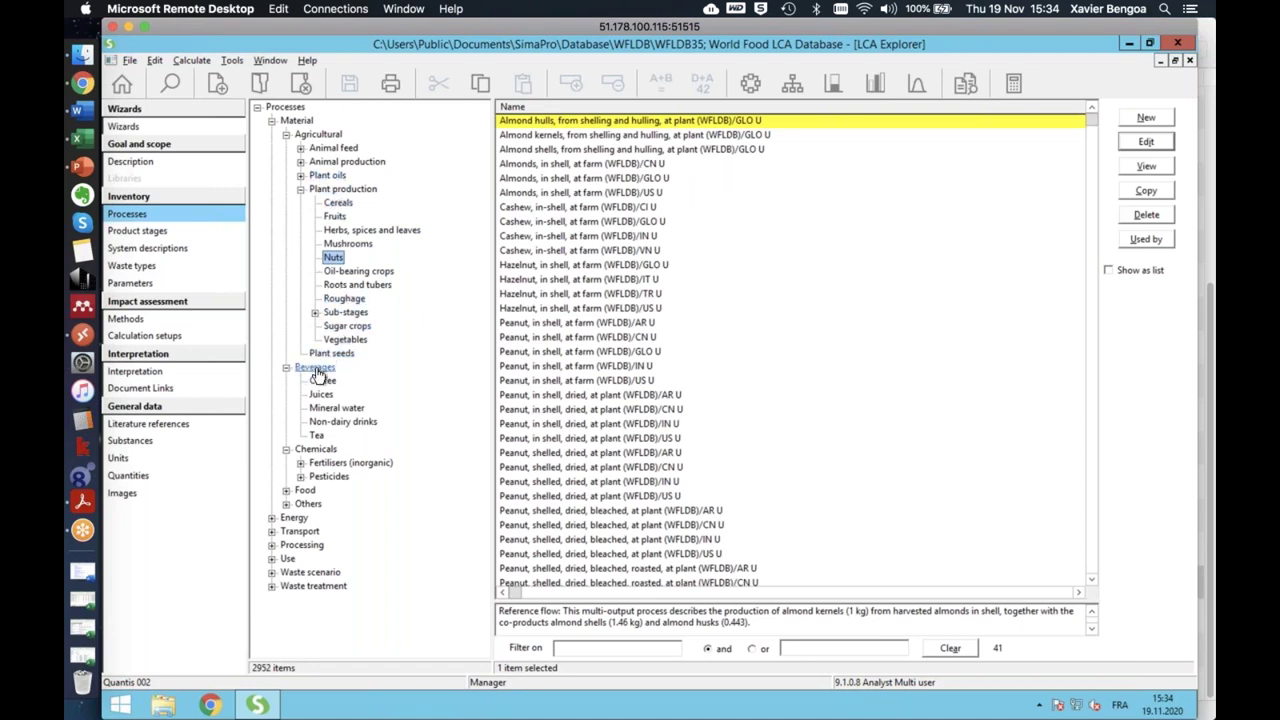
{"action": "left_click", "coordinate": [286, 135]}
View the Beverages datasets for Coffee, Juices, Mineral water, Non-dairy drinks and Tea one after another
{"action": "left_click", "coordinate": [322, 161]}
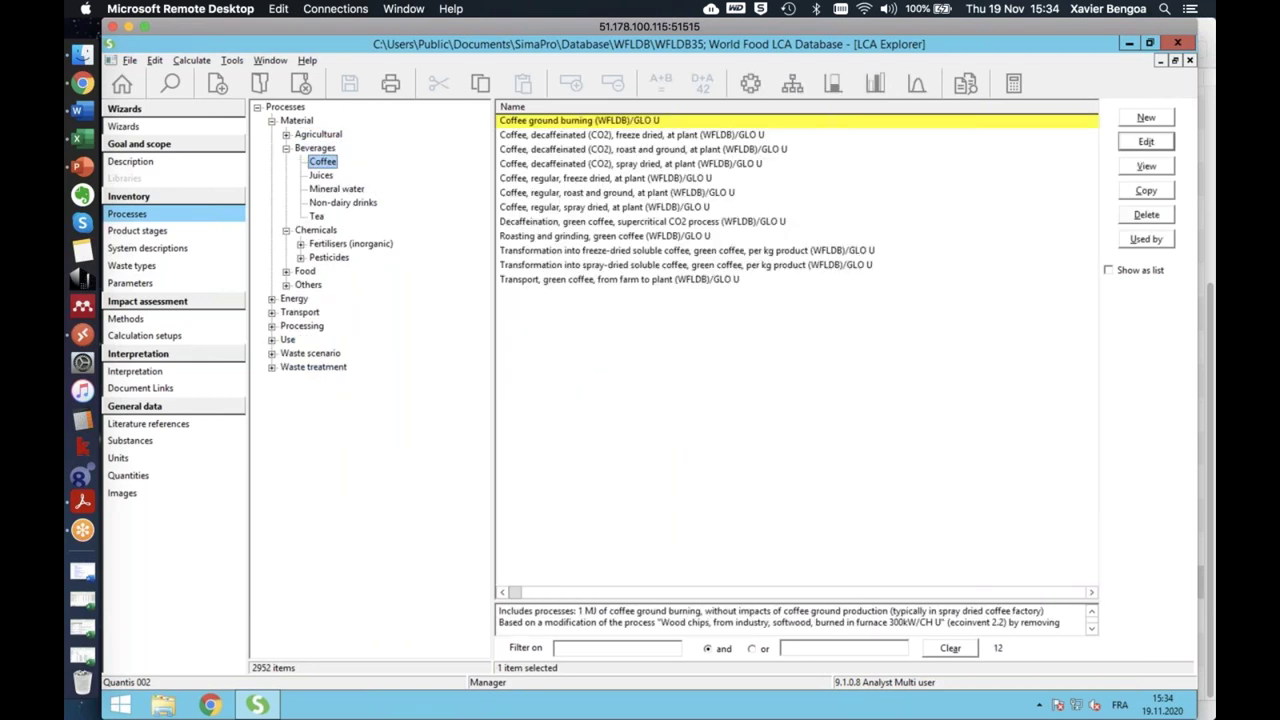
{"action": "left_click", "coordinate": [321, 176]}
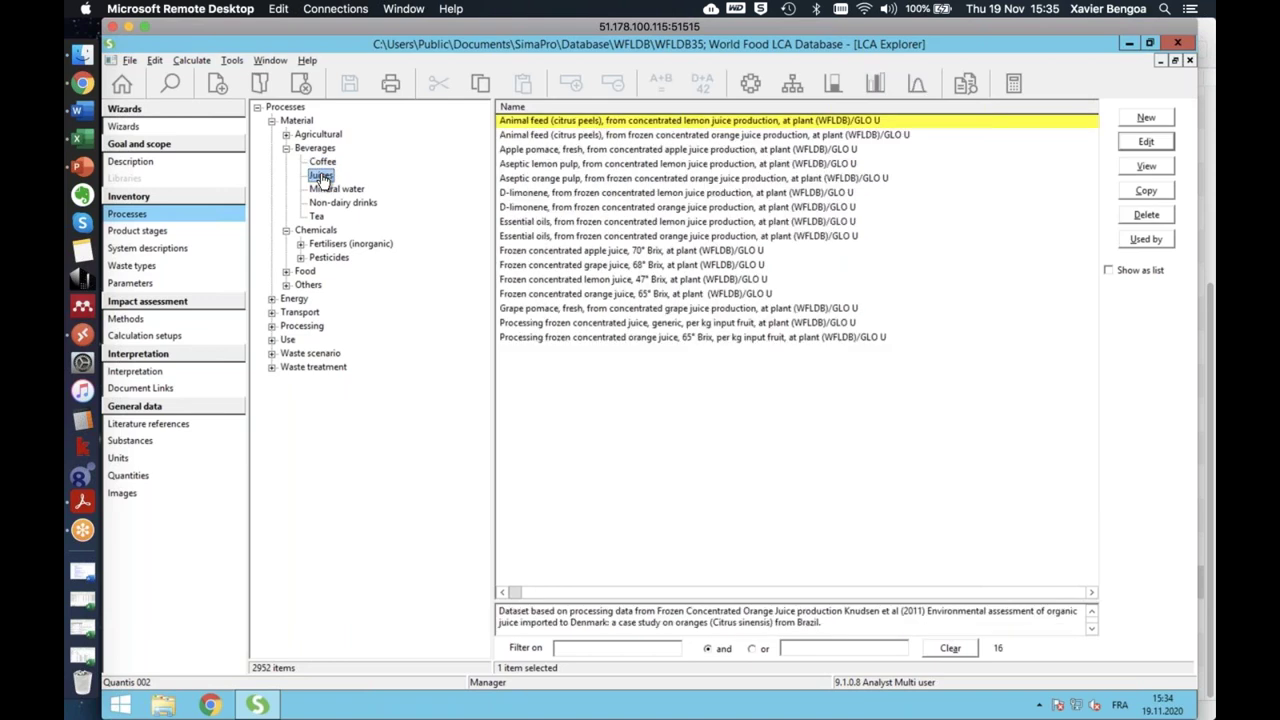
{"action": "left_click", "coordinate": [330, 189]}
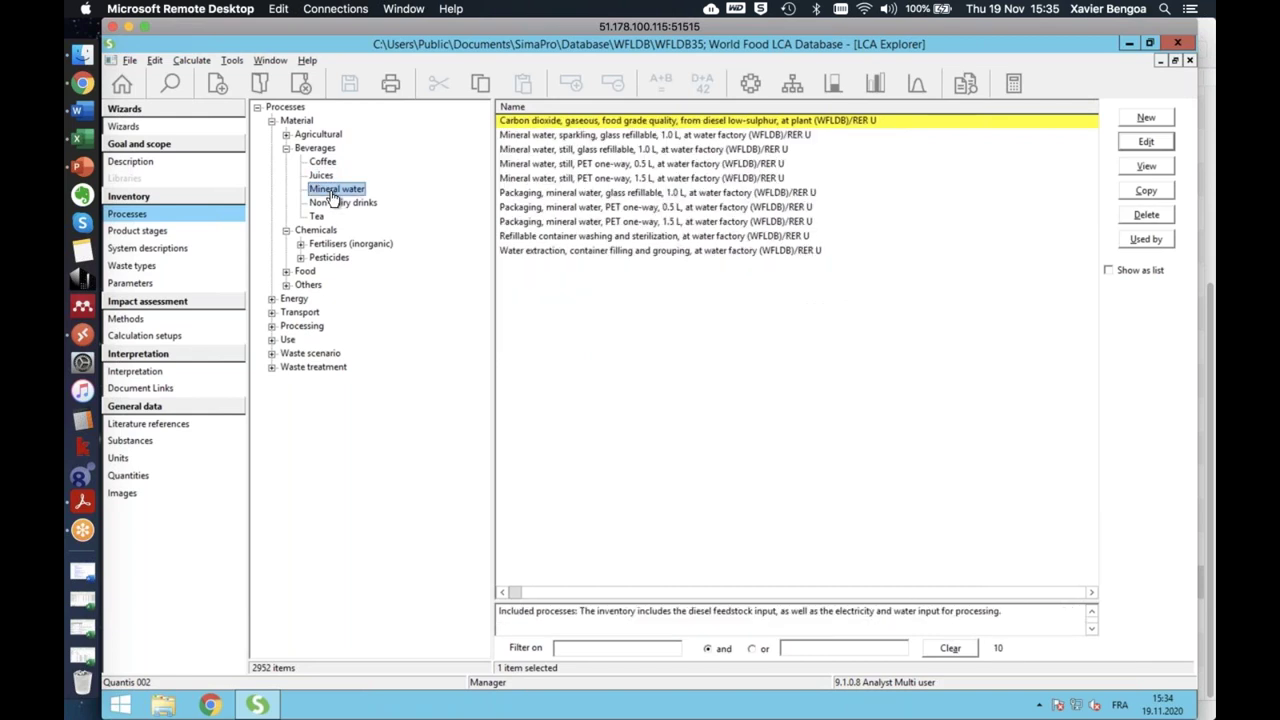
{"action": "left_click", "coordinate": [335, 205]}
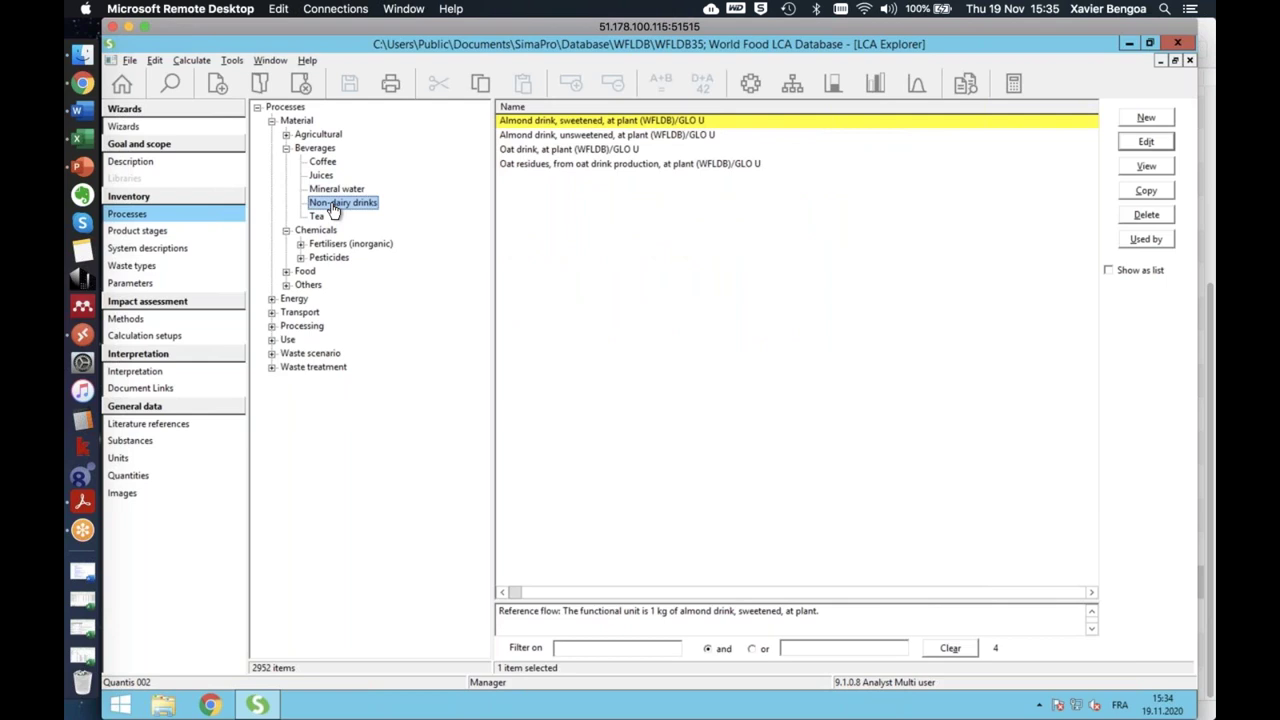
{"action": "left_click", "coordinate": [318, 216]}
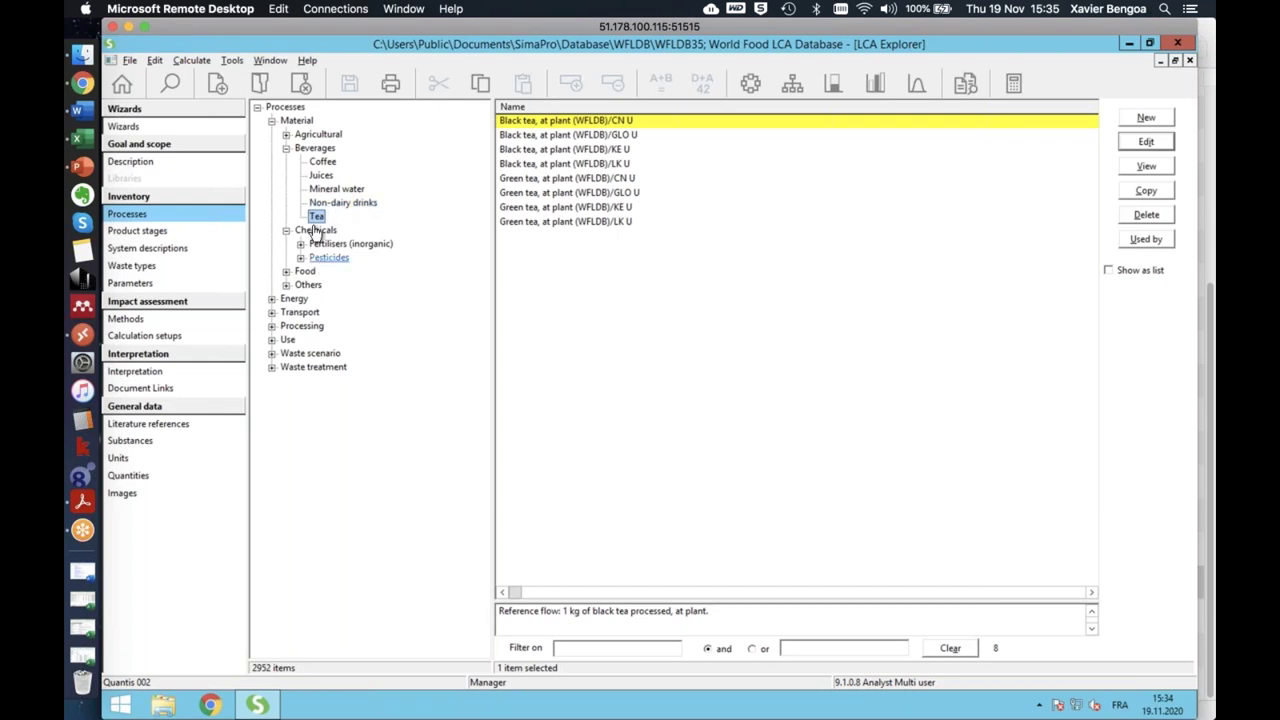
Browse the Chemicals category, viewing the inorganic fertiliser Transformation datasets and Pesticides (unspecified), and collapse it
{"action": "left_click", "coordinate": [316, 231]}
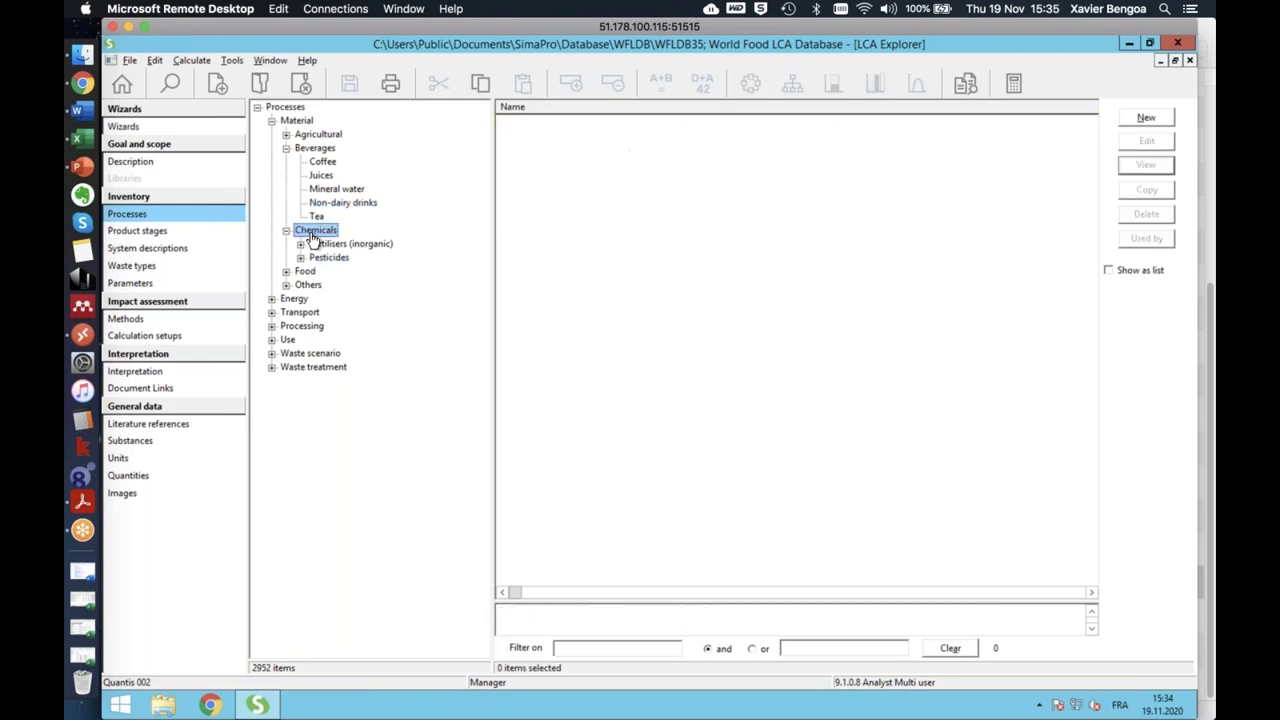
{"action": "left_click", "coordinate": [300, 245]}
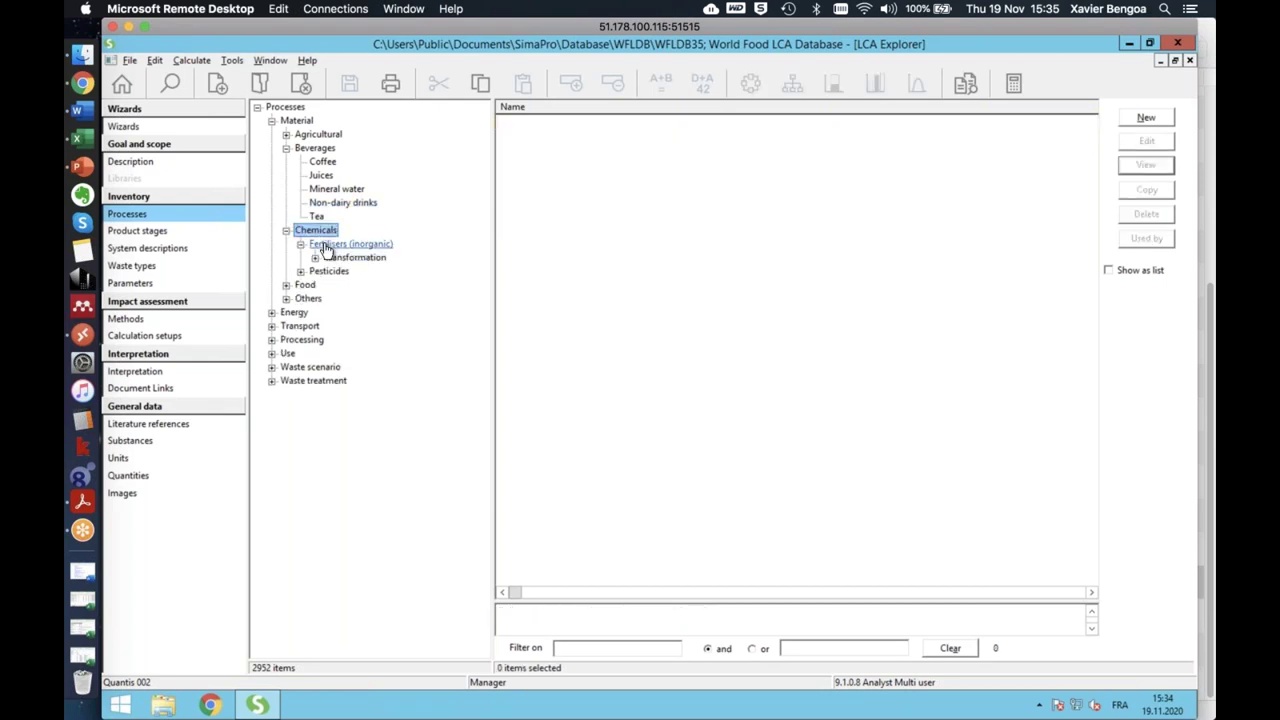
{"action": "left_click", "coordinate": [325, 244]}
{"action": "left_click", "coordinate": [365, 258]}
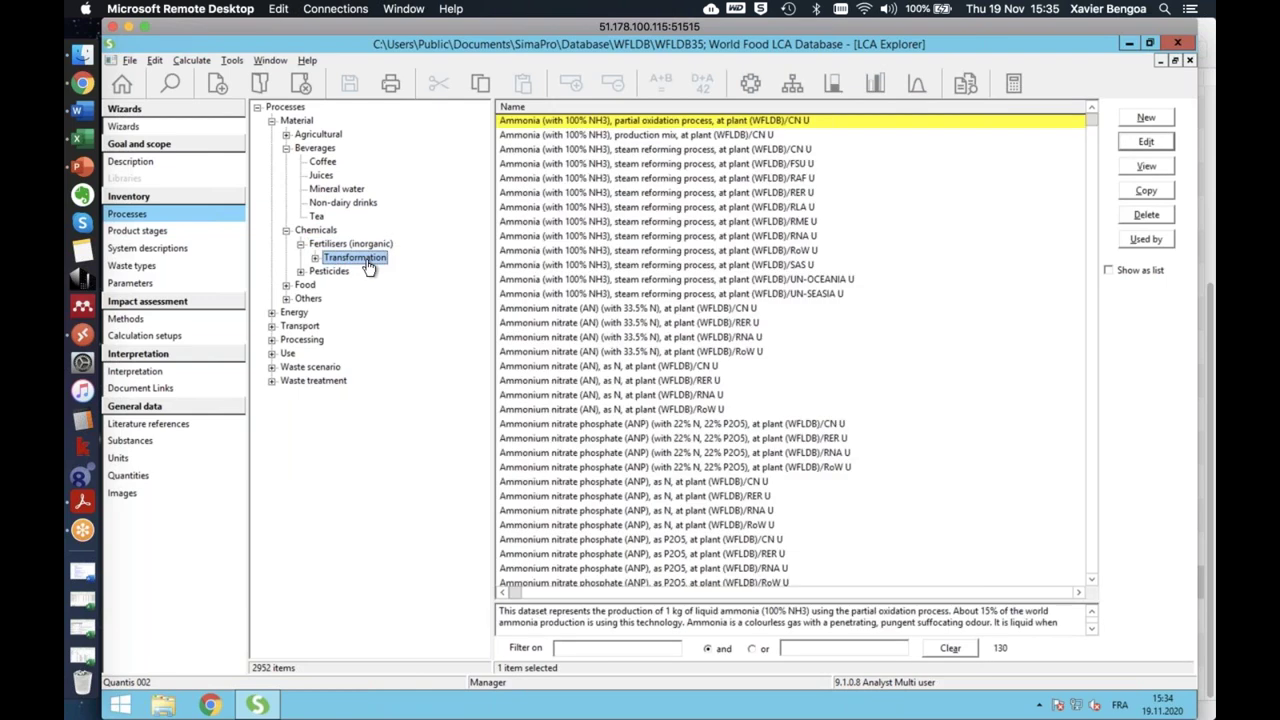
{"action": "left_click", "coordinate": [300, 271]}
{"action": "left_click", "coordinate": [340, 286]}
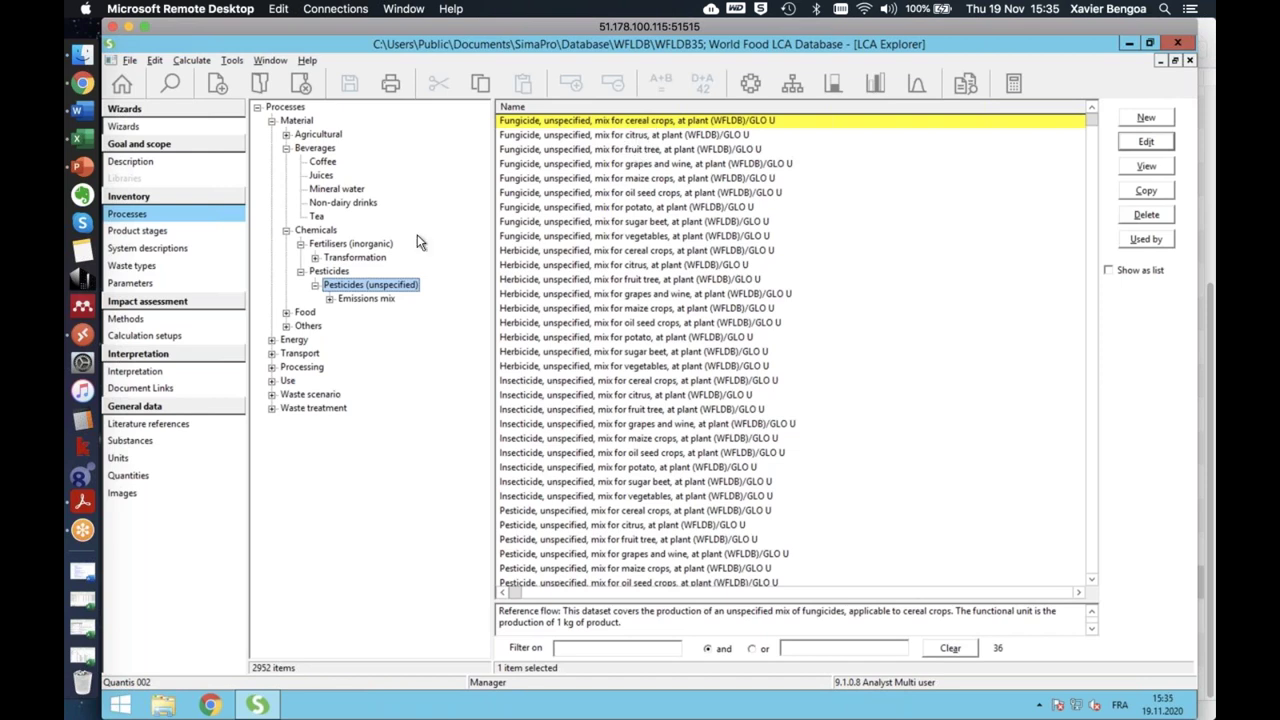
{"action": "left_click", "coordinate": [315, 286]}
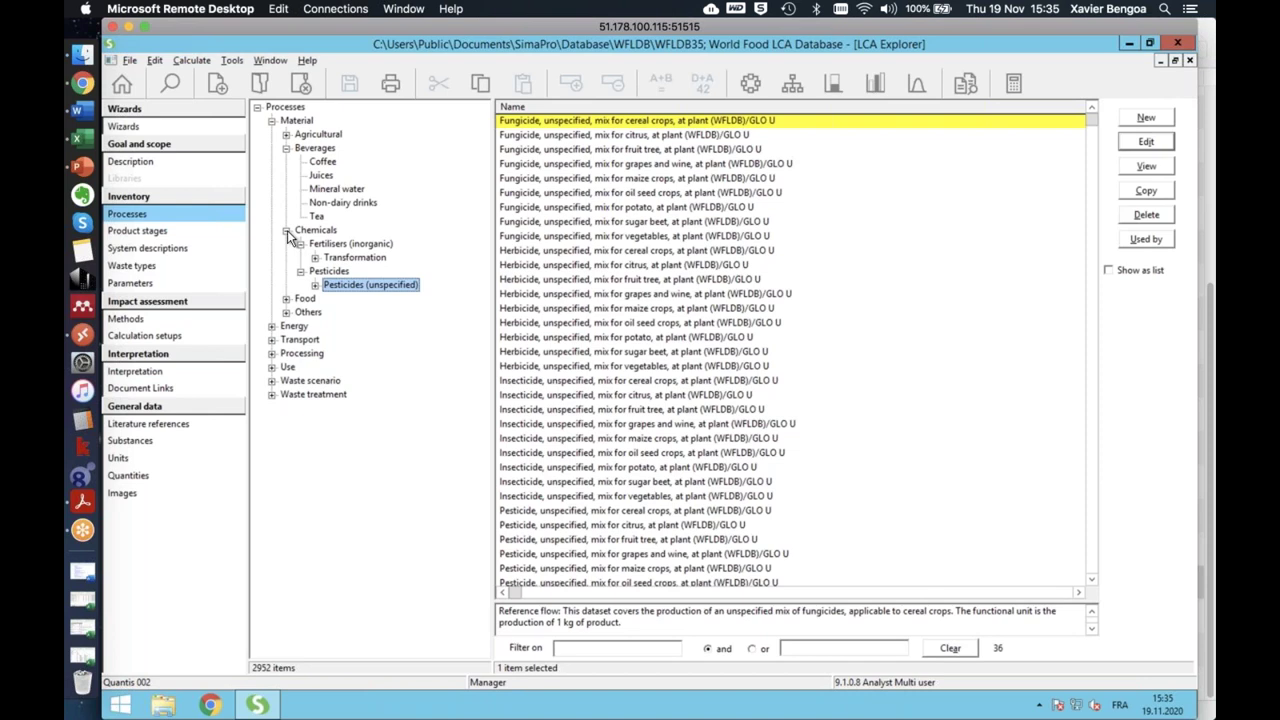
{"action": "left_click", "coordinate": [287, 230]}
Browse the Food category's Beef, Lamb, Pork, Poultry, Dairy and Cereal products datasets, and collapse the category
{"action": "left_click", "coordinate": [286, 244]}
{"action": "left_click", "coordinate": [305, 244]}
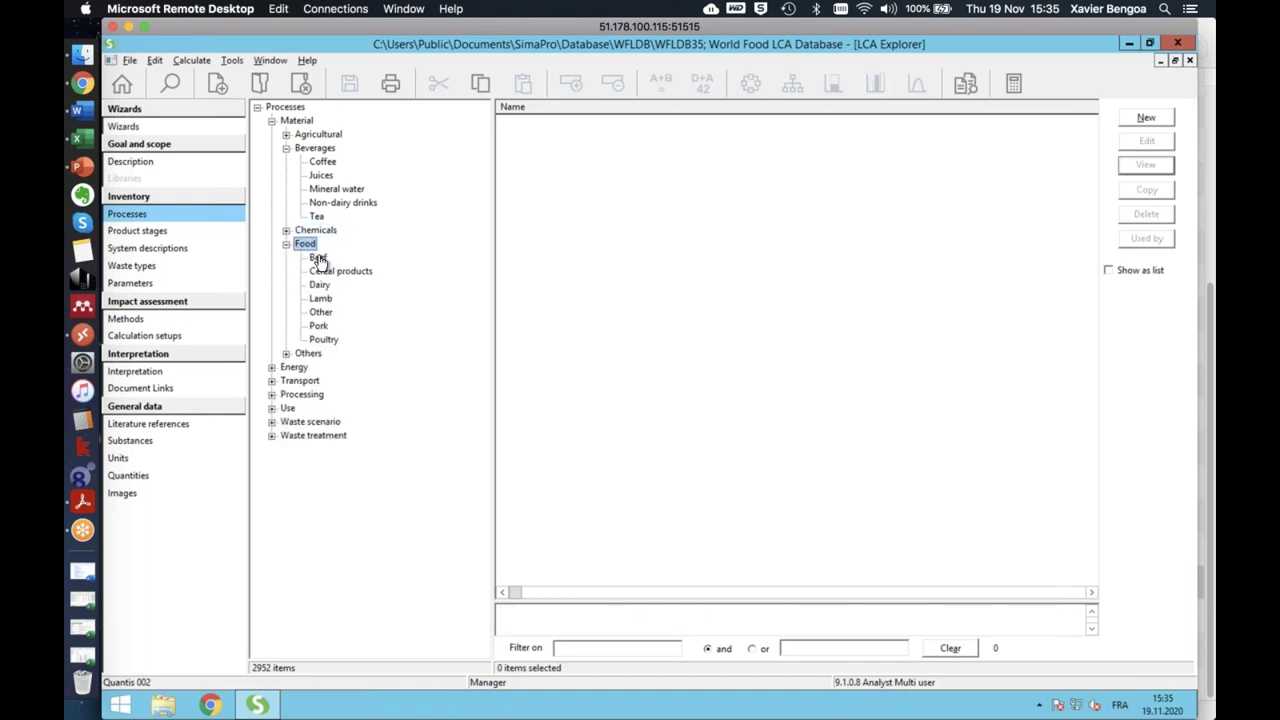
{"action": "left_click", "coordinate": [321, 260]}
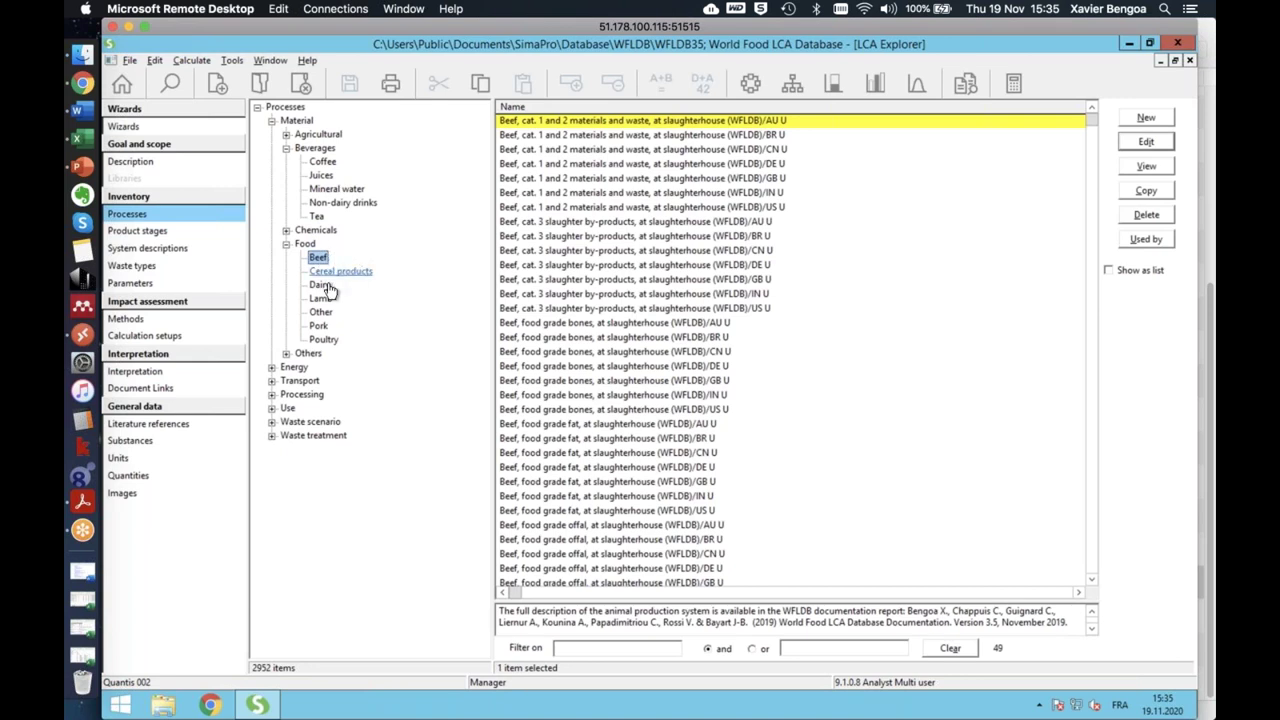
{"action": "left_click", "coordinate": [321, 299]}
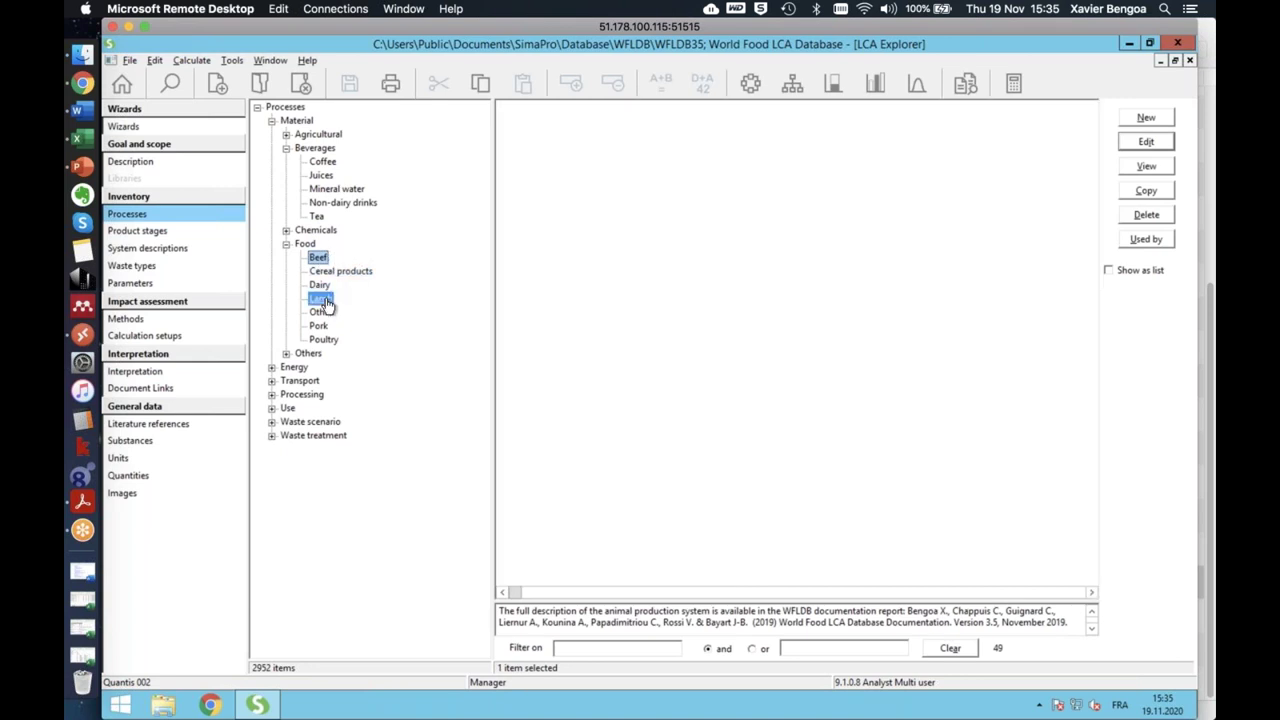
{"action": "left_click", "coordinate": [322, 326]}
{"action": "left_click", "coordinate": [326, 340]}
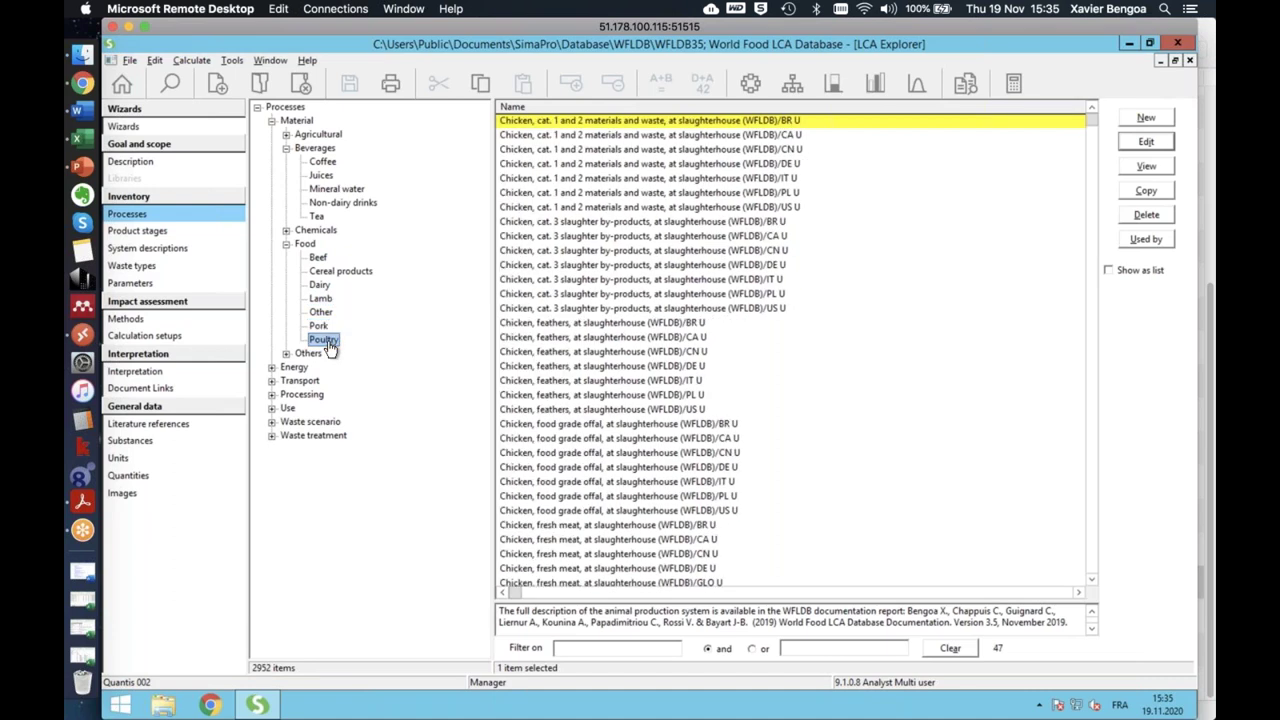
{"action": "left_click", "coordinate": [319, 287]}
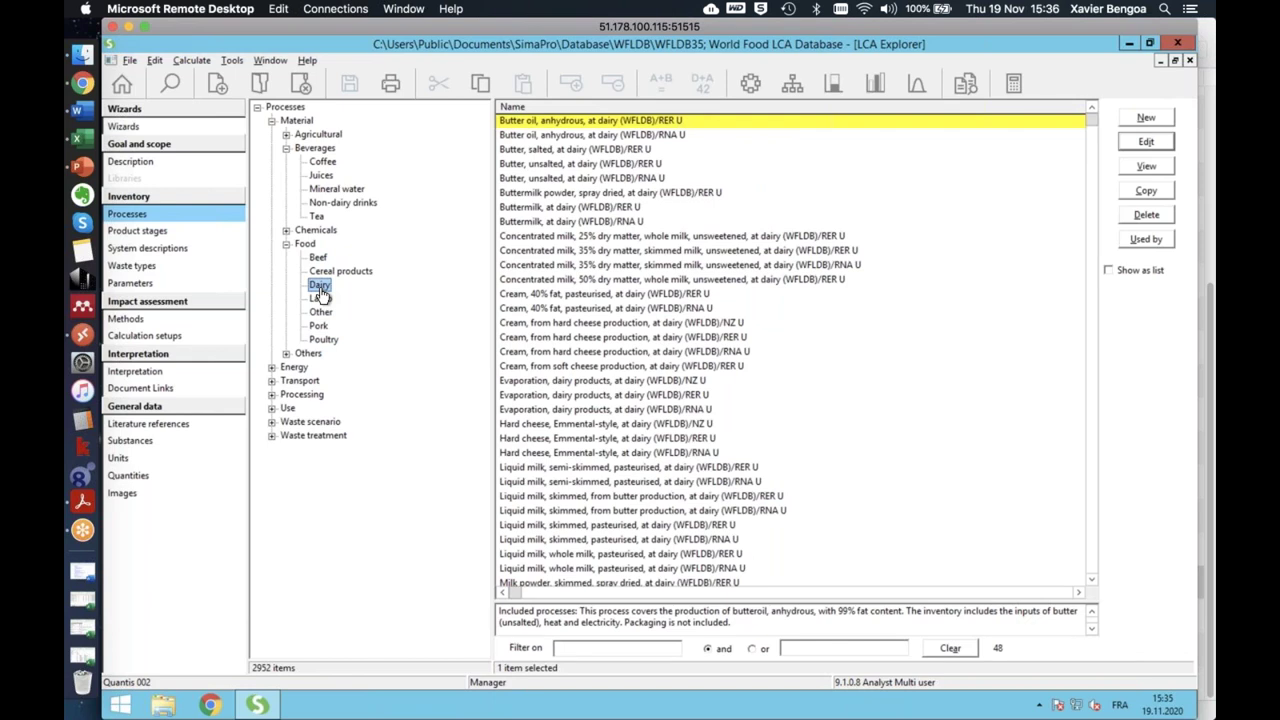
{"action": "left_click", "coordinate": [327, 272]}
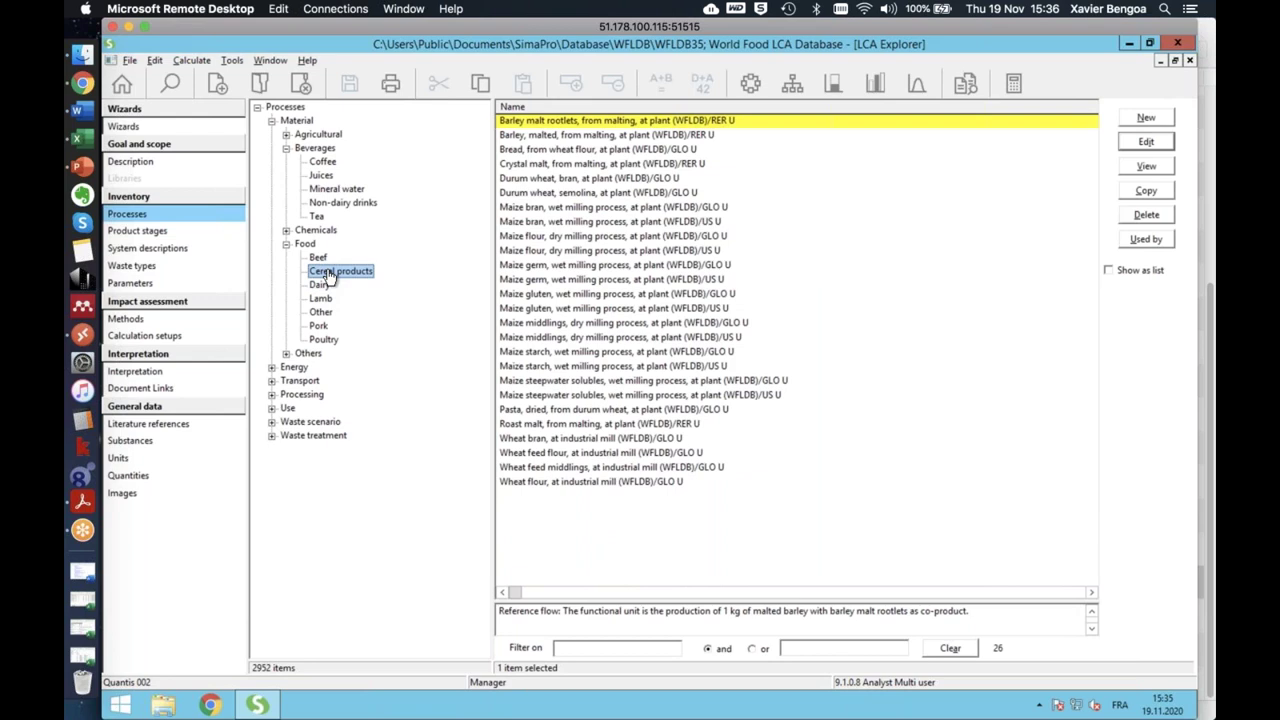
{"action": "left_click", "coordinate": [286, 244]}
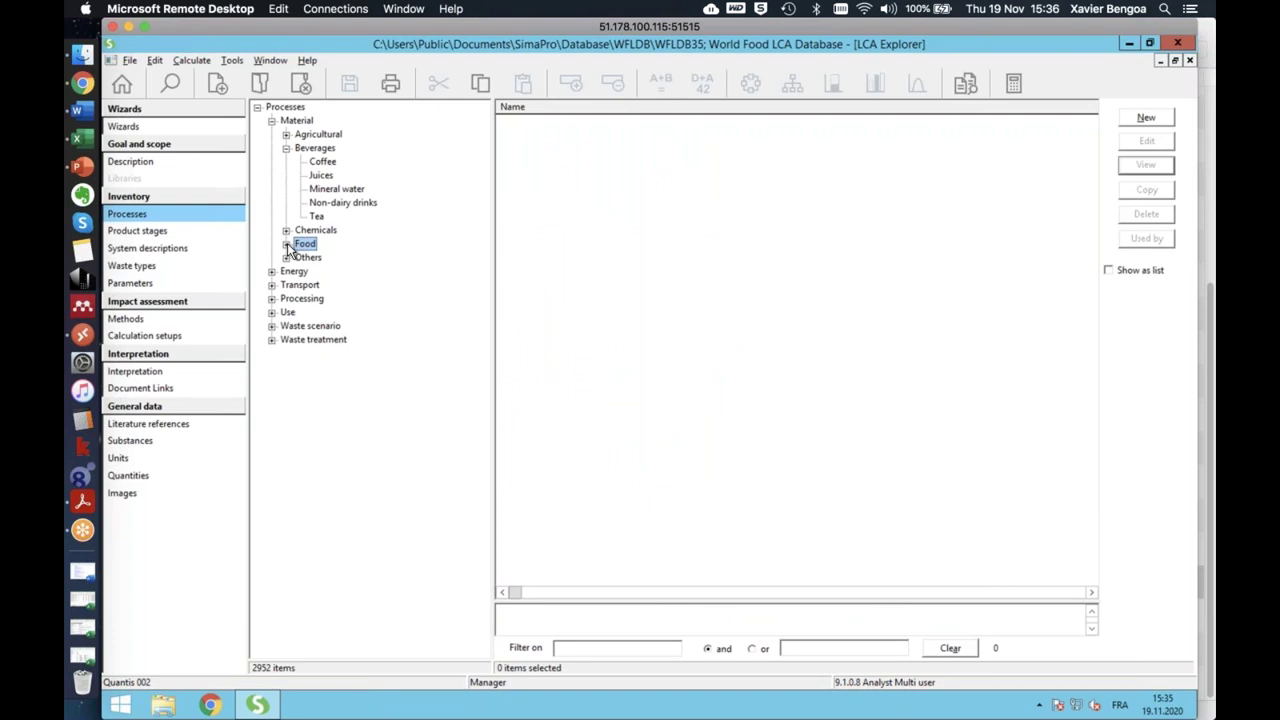
Expand the Food and Agricultural categories and list the Fruits datasets under Plant production
{"action": "left_click", "coordinate": [287, 244]}
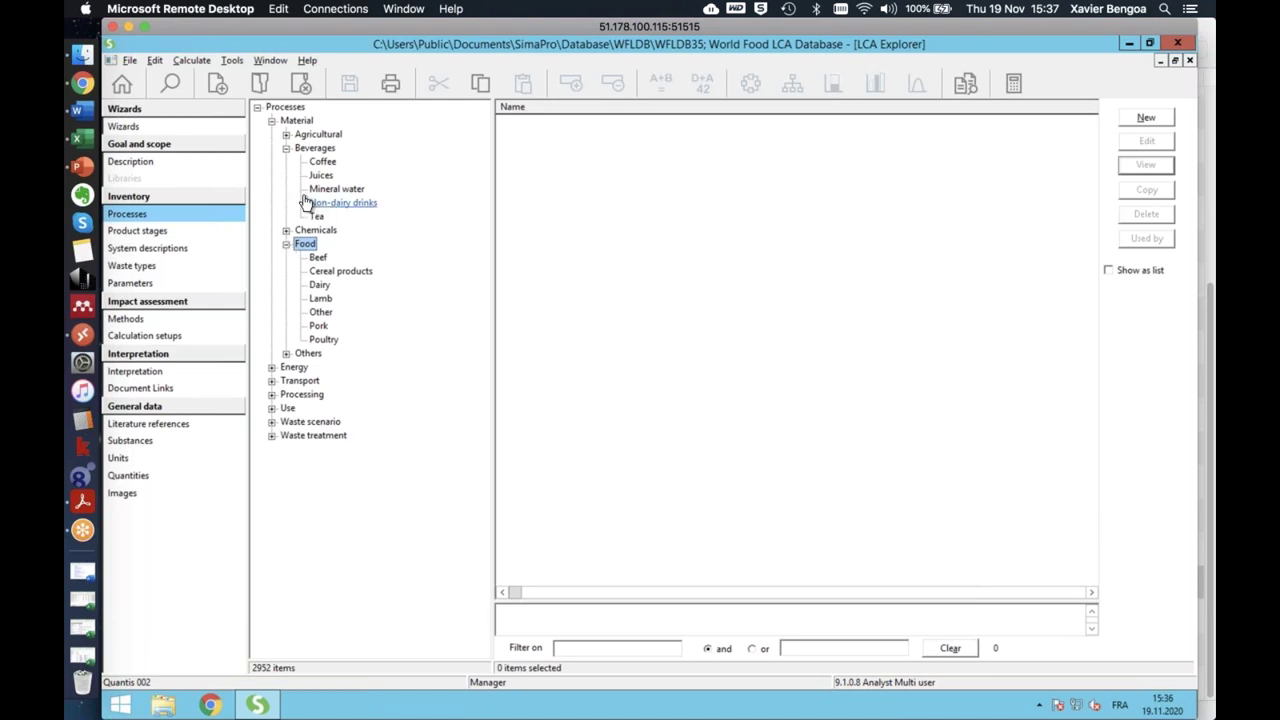
{"action": "left_click", "coordinate": [285, 134]}
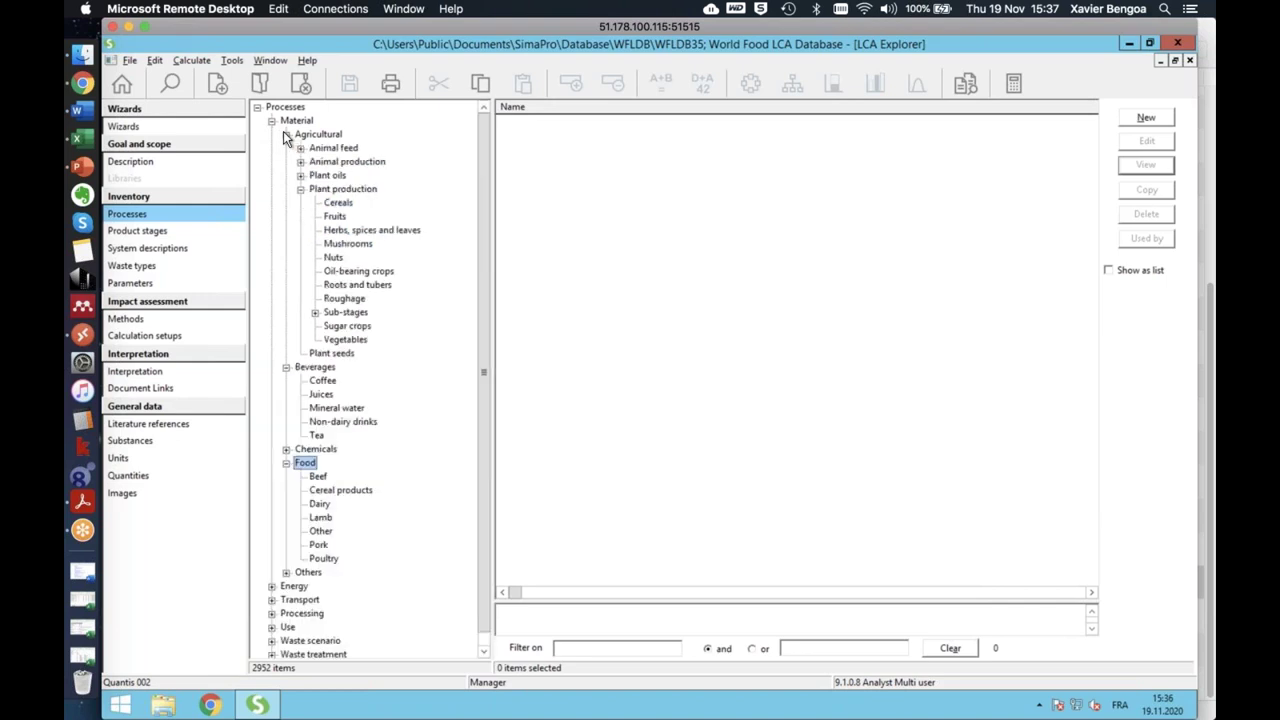
{"action": "left_click", "coordinate": [335, 217]}
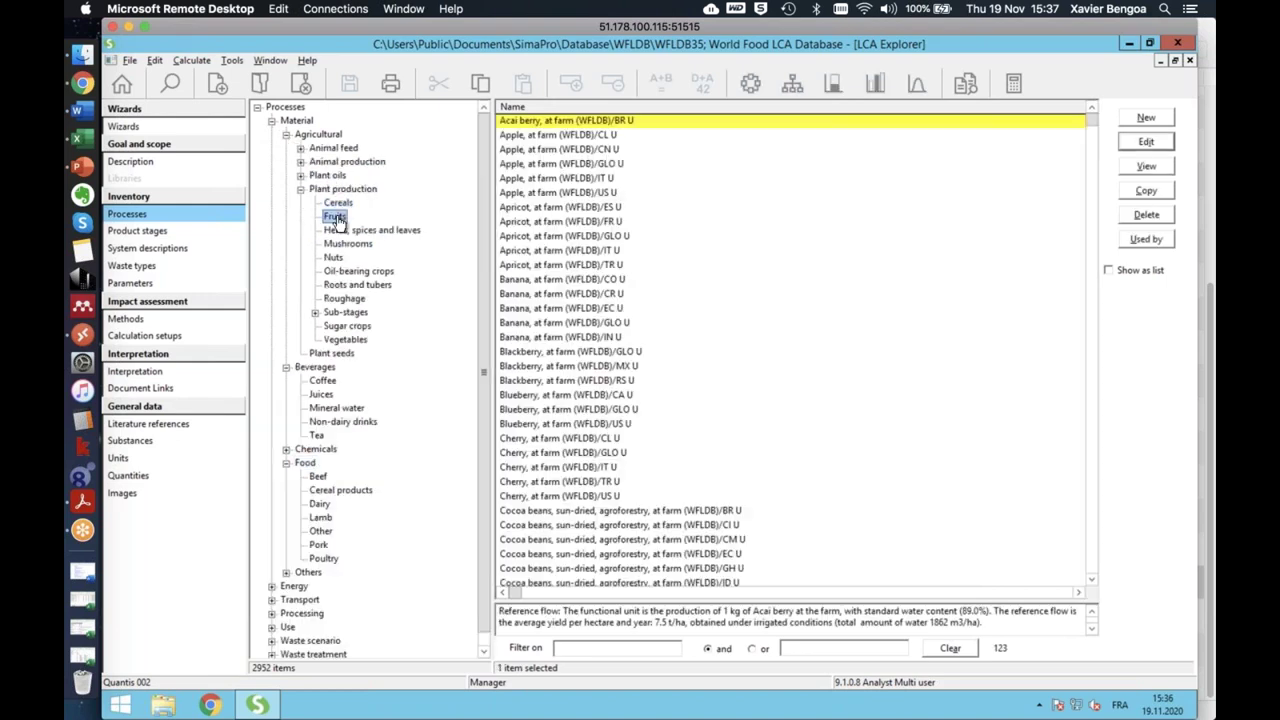
Open the Blackberry, at farm (WFLDB)/MX U process, narrow its product name column to view the output's details, and close the process
{"action": "double_click", "coordinate": [557, 367]}
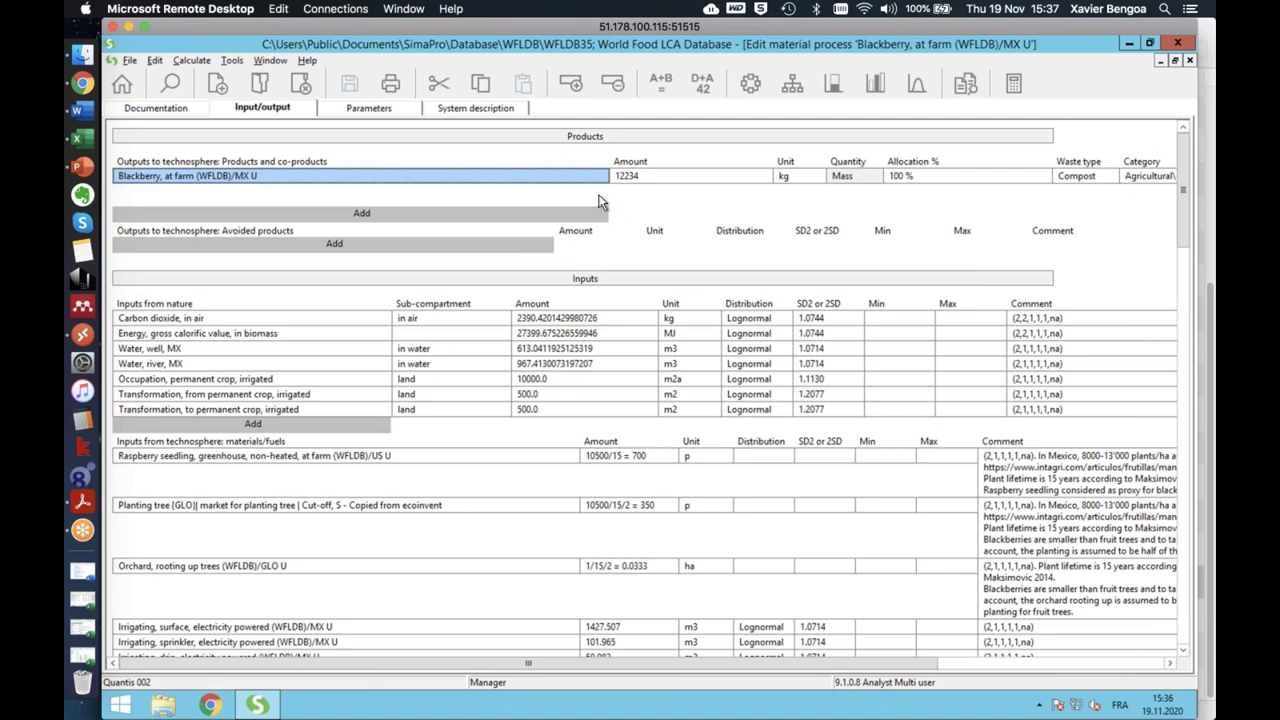
{"action": "left_click_drag", "start_coordinate": [609, 176], "coordinate": [343, 195]}
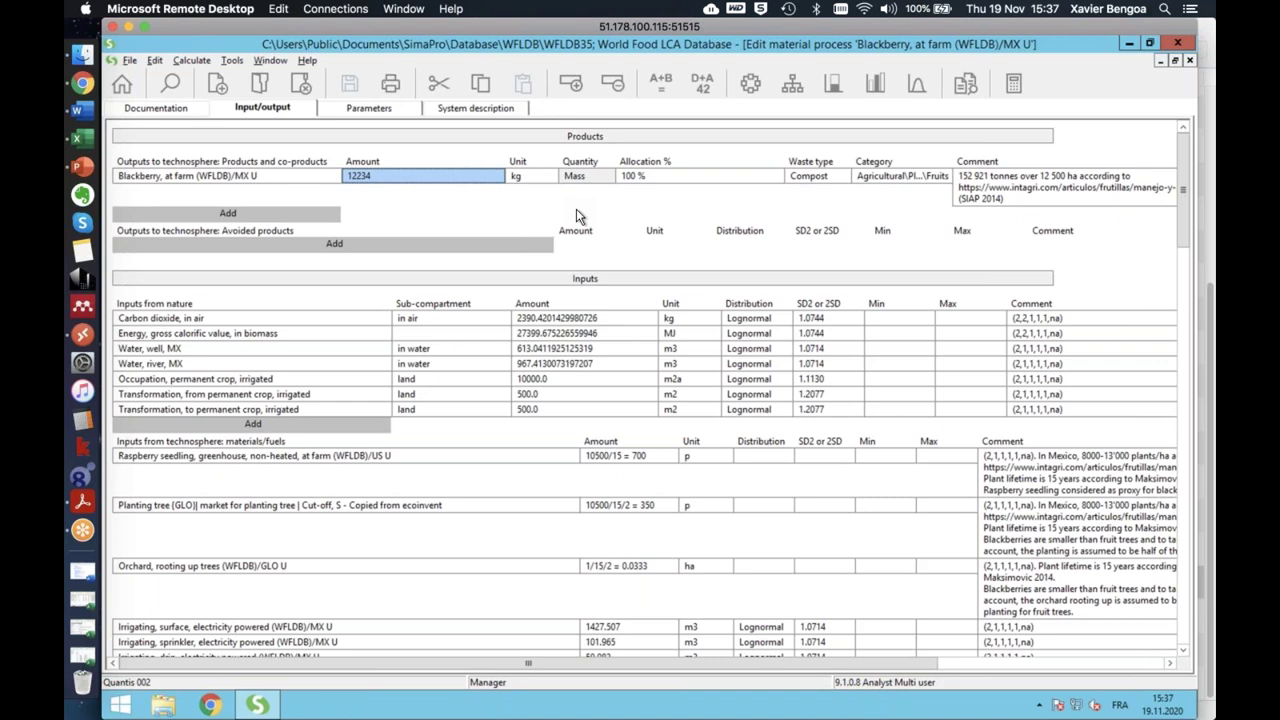
{"action": "key", "text": "ctrl+F4"}
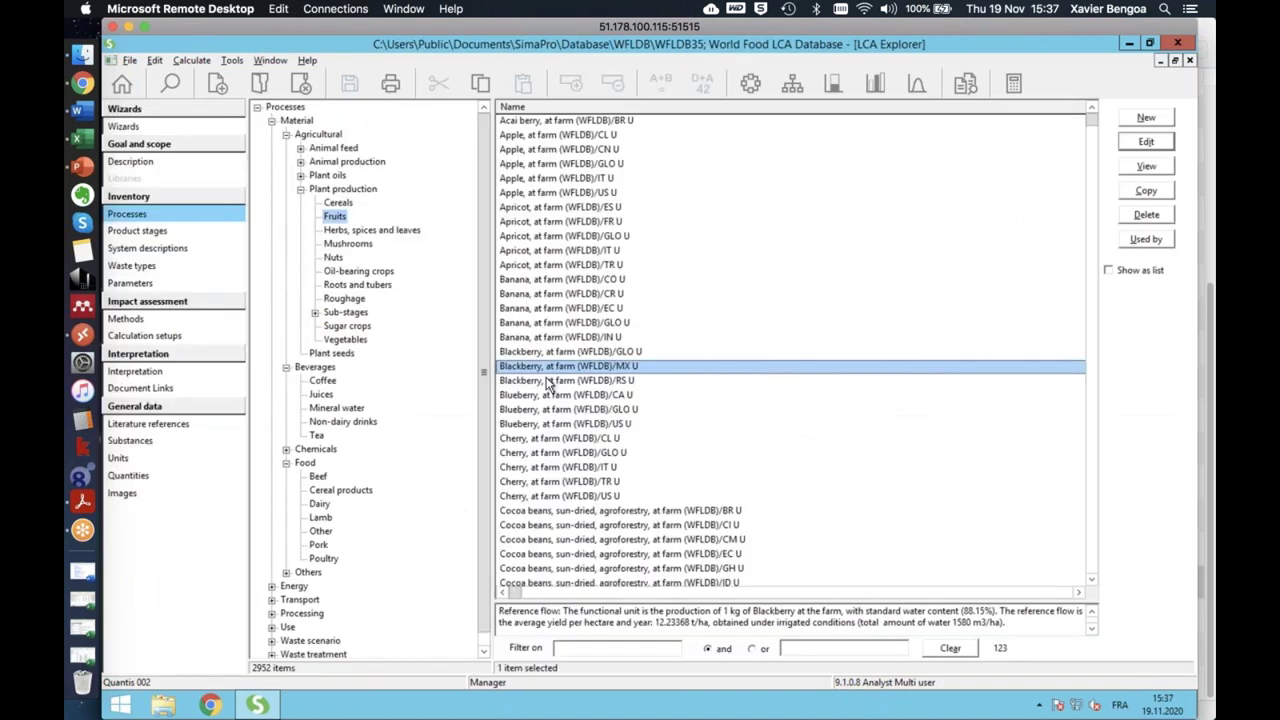
Open the Blueberry, at farm (WFLDB)/US U process and narrow its product amount column and its materials/fuels input name column
{"action": "double_click", "coordinate": [540, 425]}
{"action": "left_click_drag", "start_coordinate": [505, 175], "coordinate": [441, 175]}
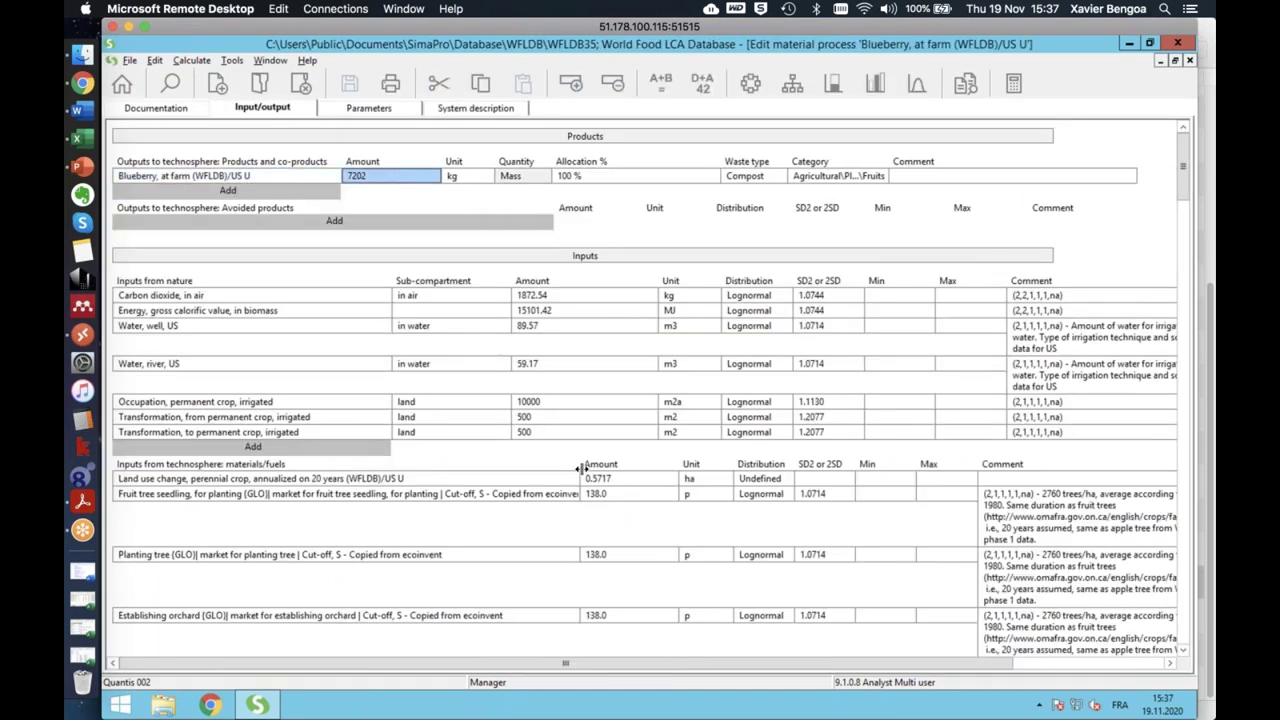
{"action": "left_click_drag", "start_coordinate": [582, 470], "coordinate": [483, 493]}
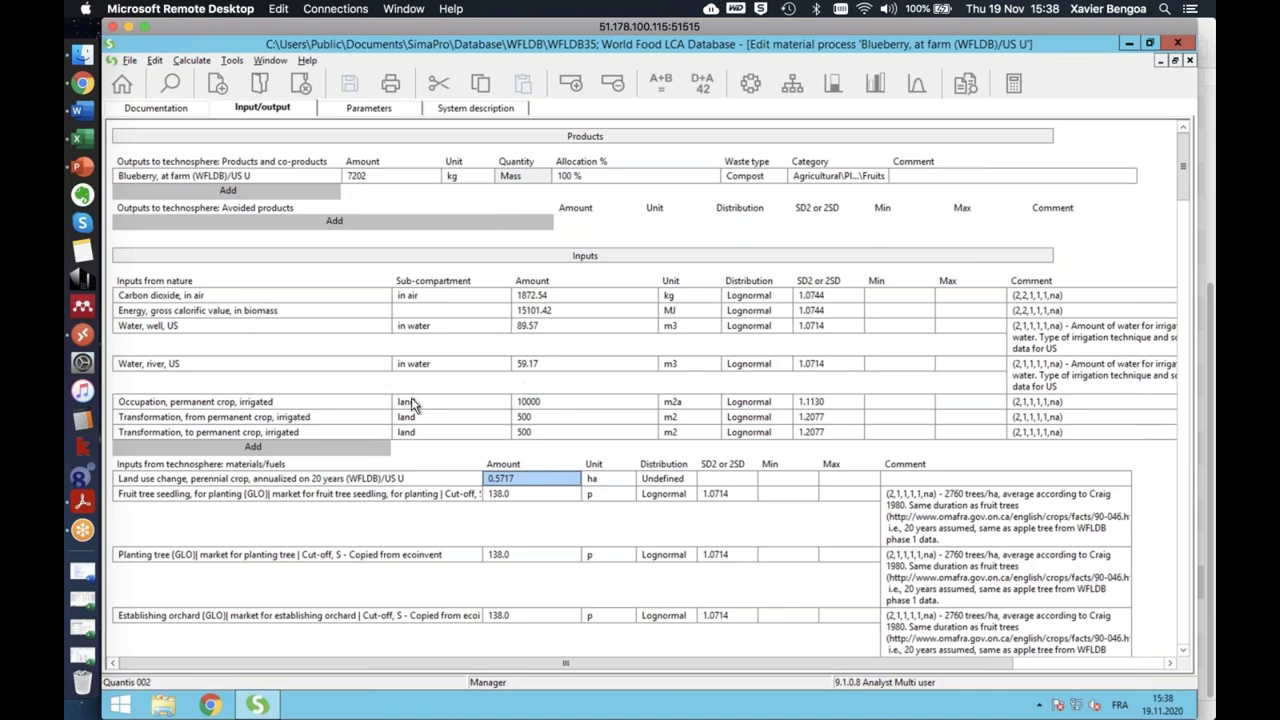
Examine the blueberry process's product name and output amount, read its documentation, and return to its inputs and outputs
{"action": "left_click", "coordinate": [400, 178]}
{"action": "key", "text": "shift+Tab"}
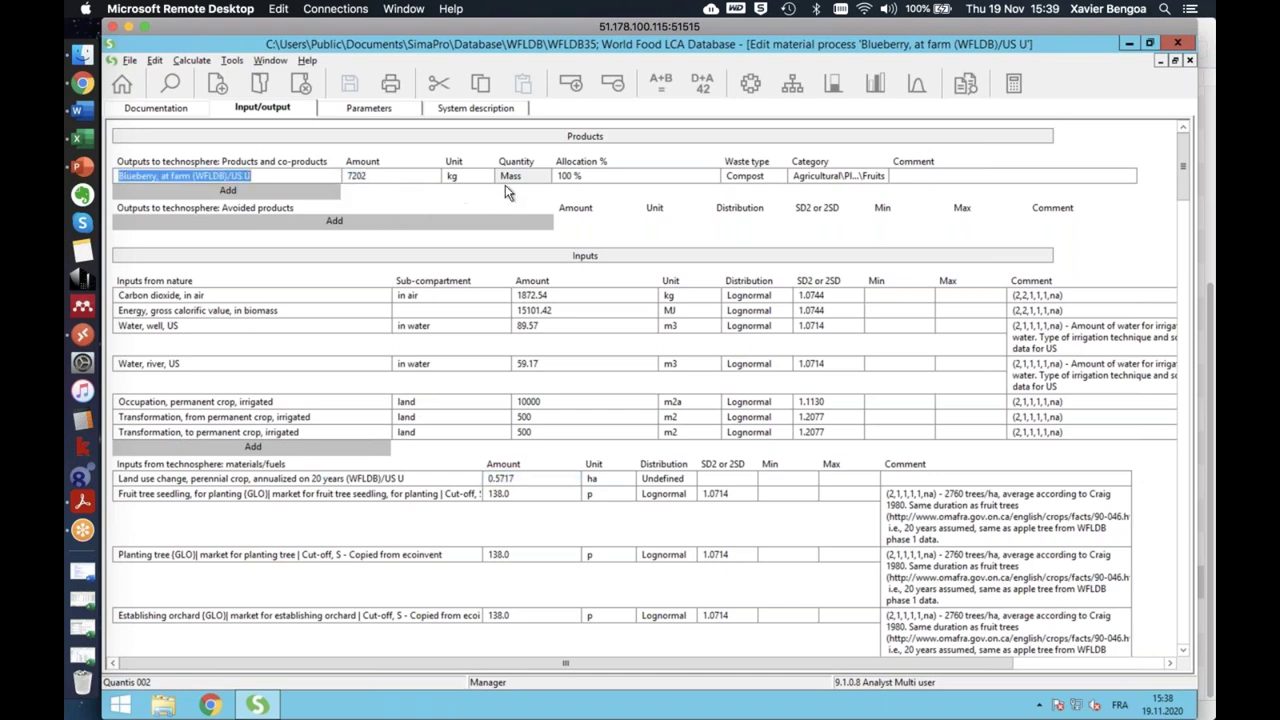
{"action": "left_click", "coordinate": [378, 178]}
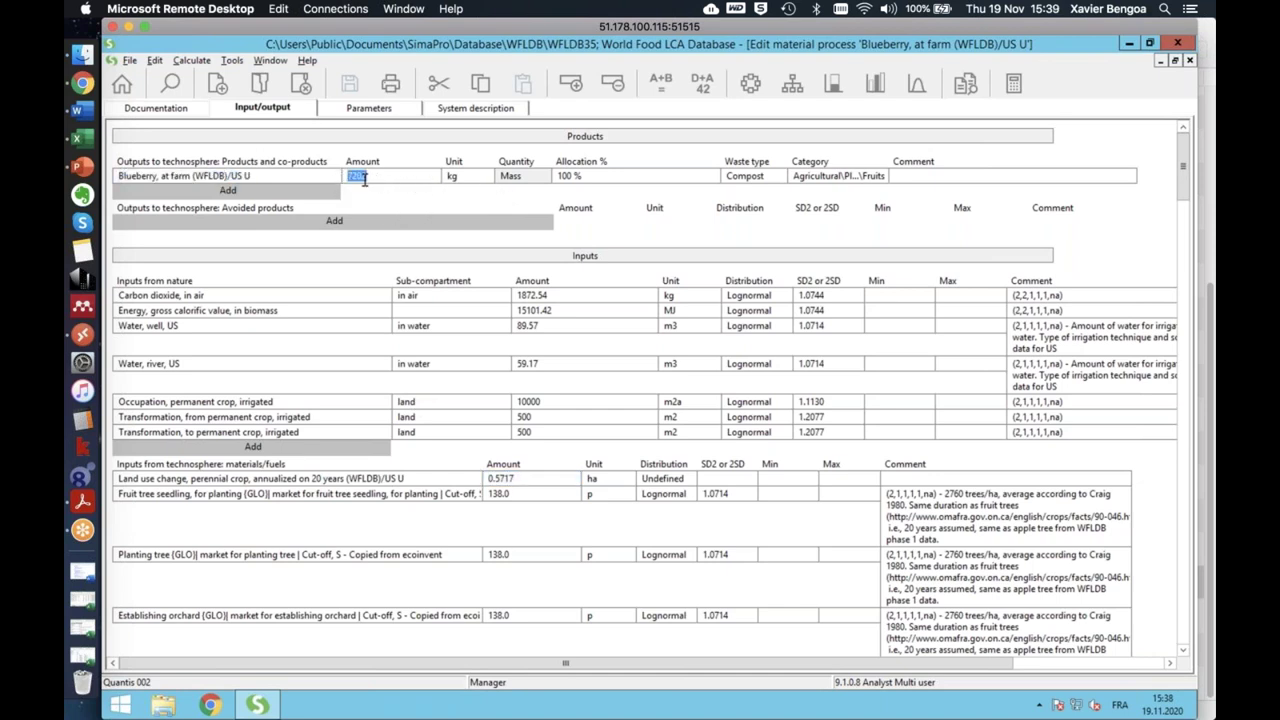
{"action": "left_click", "coordinate": [336, 180]}
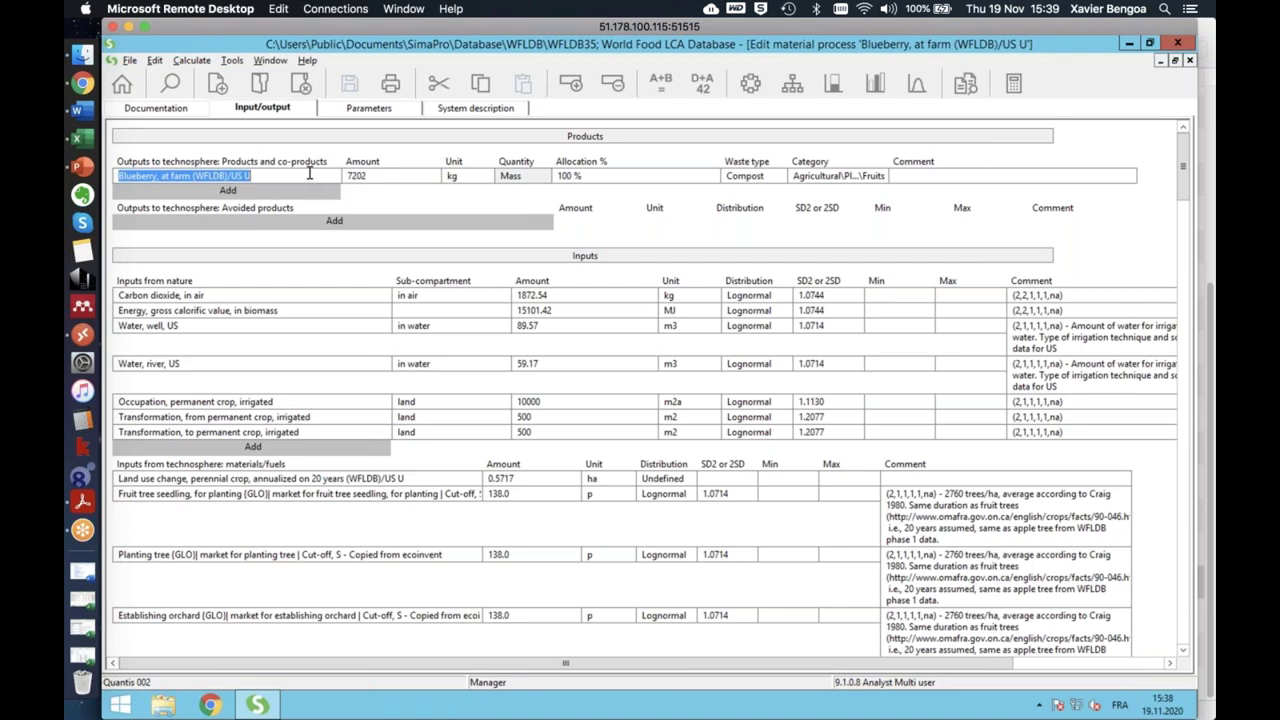
{"action": "left_click", "coordinate": [224, 175]}
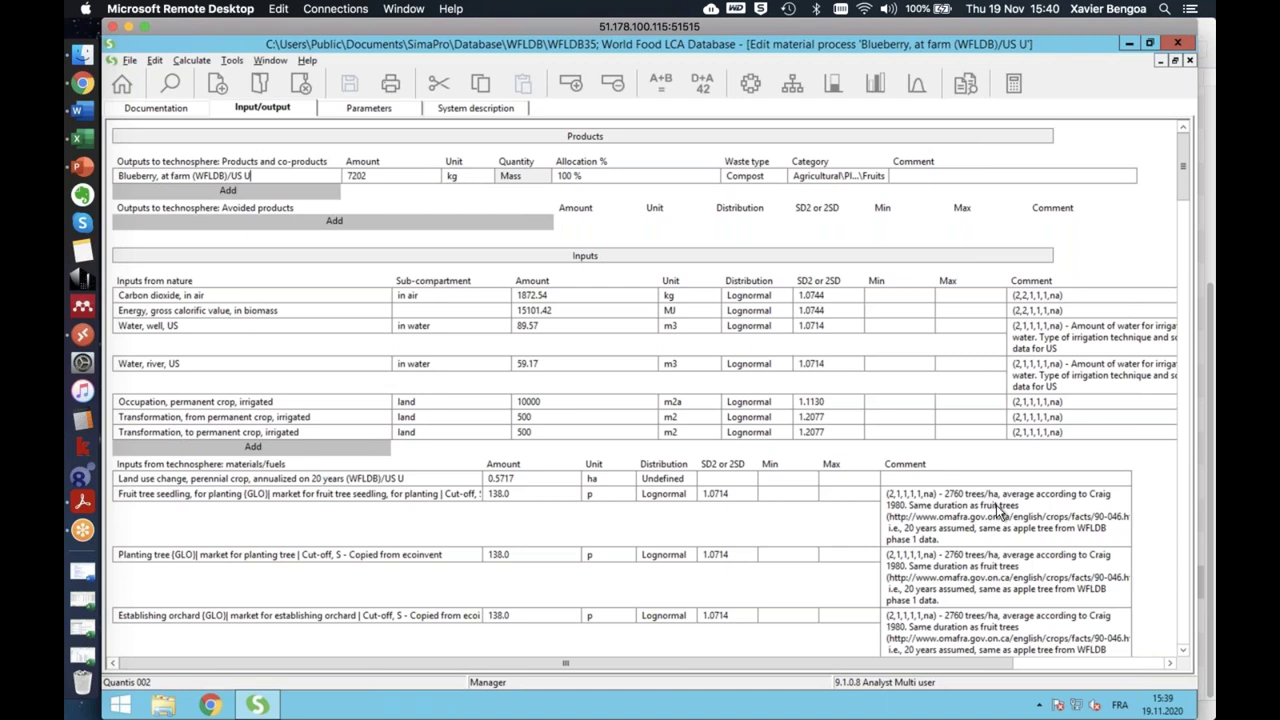
{"action": "left_click", "coordinate": [180, 112]}
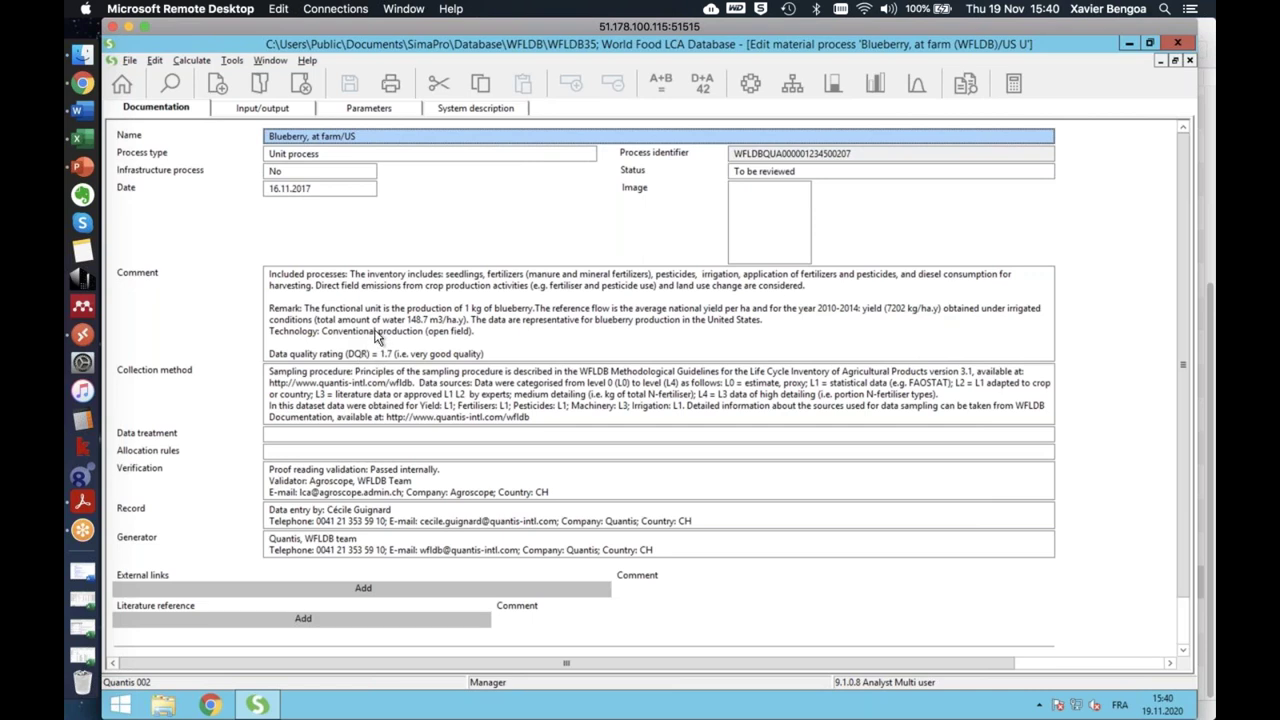
{"action": "left_click", "coordinate": [281, 113]}
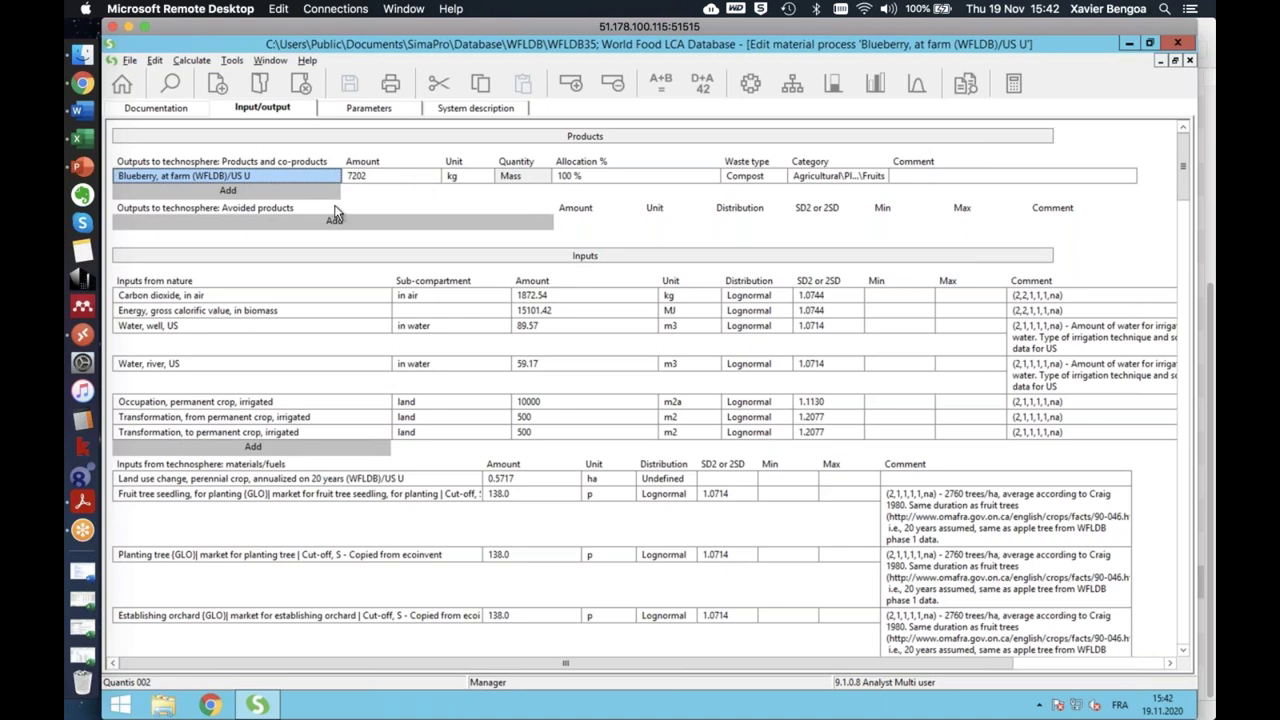
Switch to Chrome and download the WFLDB documentation archive from the "Want to learn more?" section of the World Food LCA Database page
{"action": "left_click", "coordinate": [84, 86]}
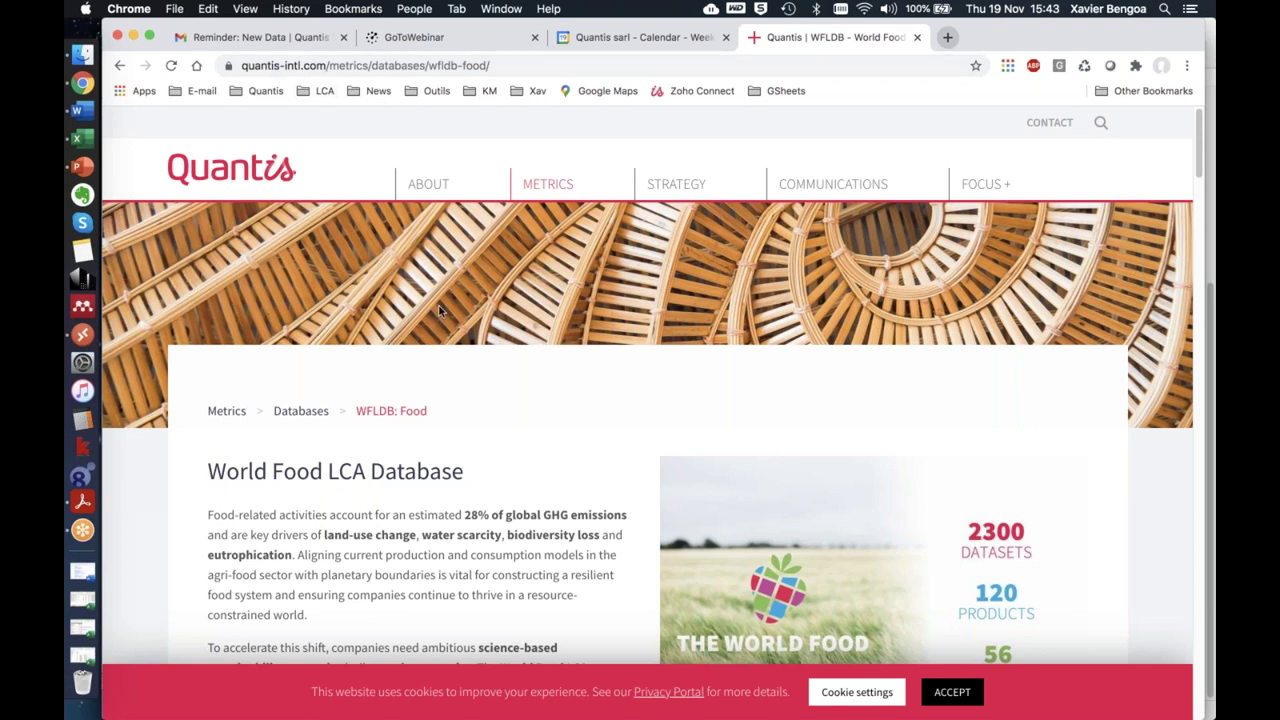
{"action": "scroll", "coordinate": [438, 310], "scroll_direction": "down", "scroll_amount": 5}
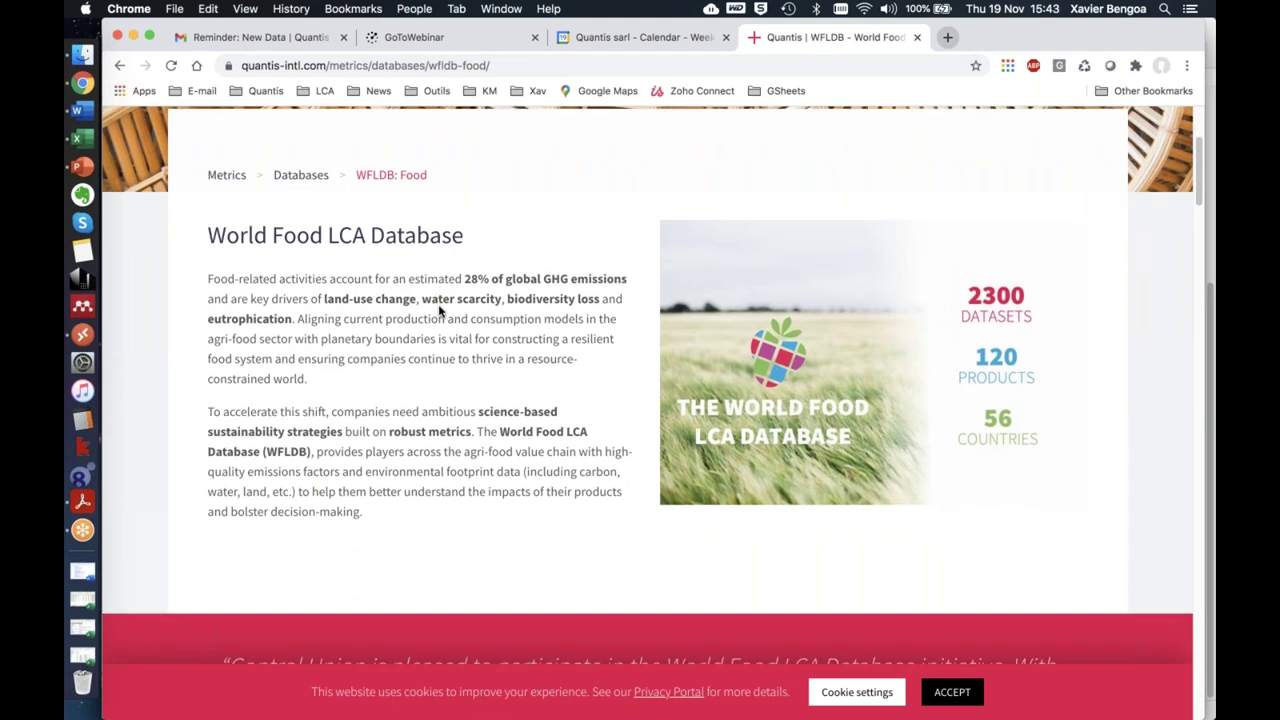
{"action": "scroll", "coordinate": [438, 312], "scroll_direction": "down", "scroll_amount": 1}
{"action": "scroll", "coordinate": [438, 312], "scroll_direction": "down", "scroll_amount": 5}
{"action": "scroll", "coordinate": [650, 400], "scroll_direction": "down", "scroll_amount": 15}
{"action": "scroll", "coordinate": [650, 400], "scroll_direction": "up", "scroll_amount": 3}
{"action": "scroll", "coordinate": [443, 316], "scroll_direction": "up", "scroll_amount": 2}
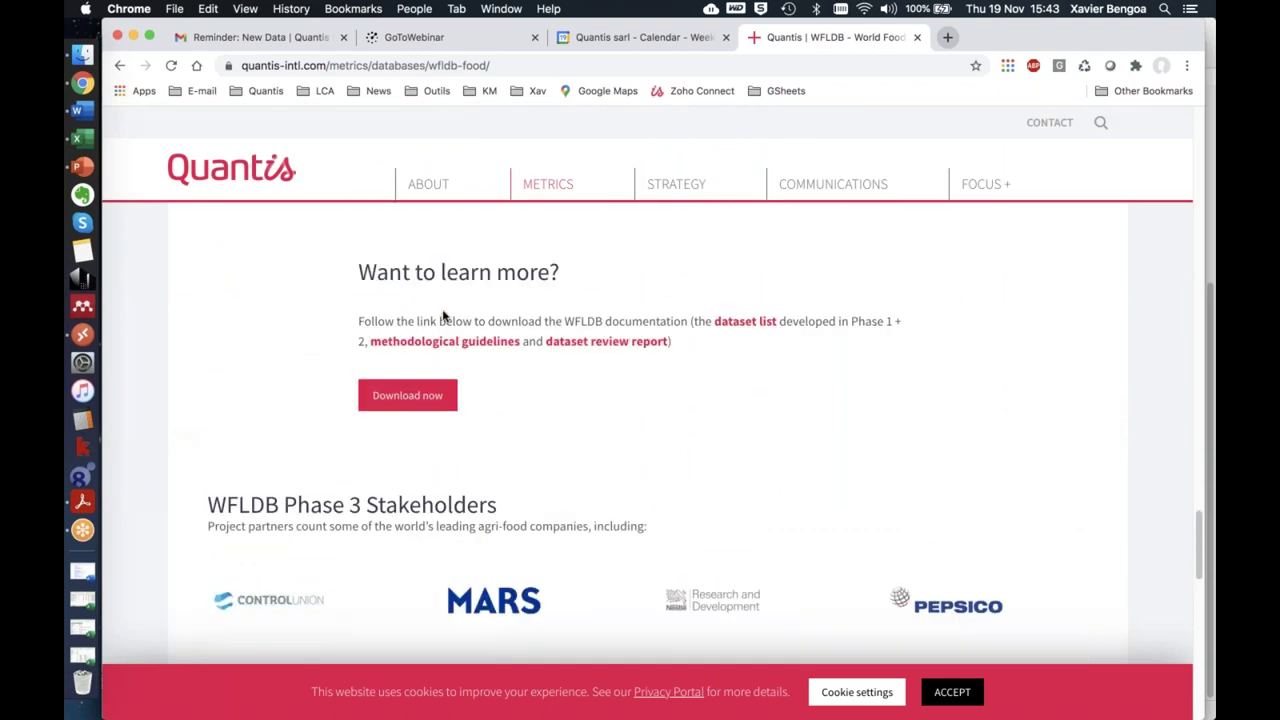
{"action": "scroll", "coordinate": [443, 316], "scroll_direction": "up", "scroll_amount": 1}
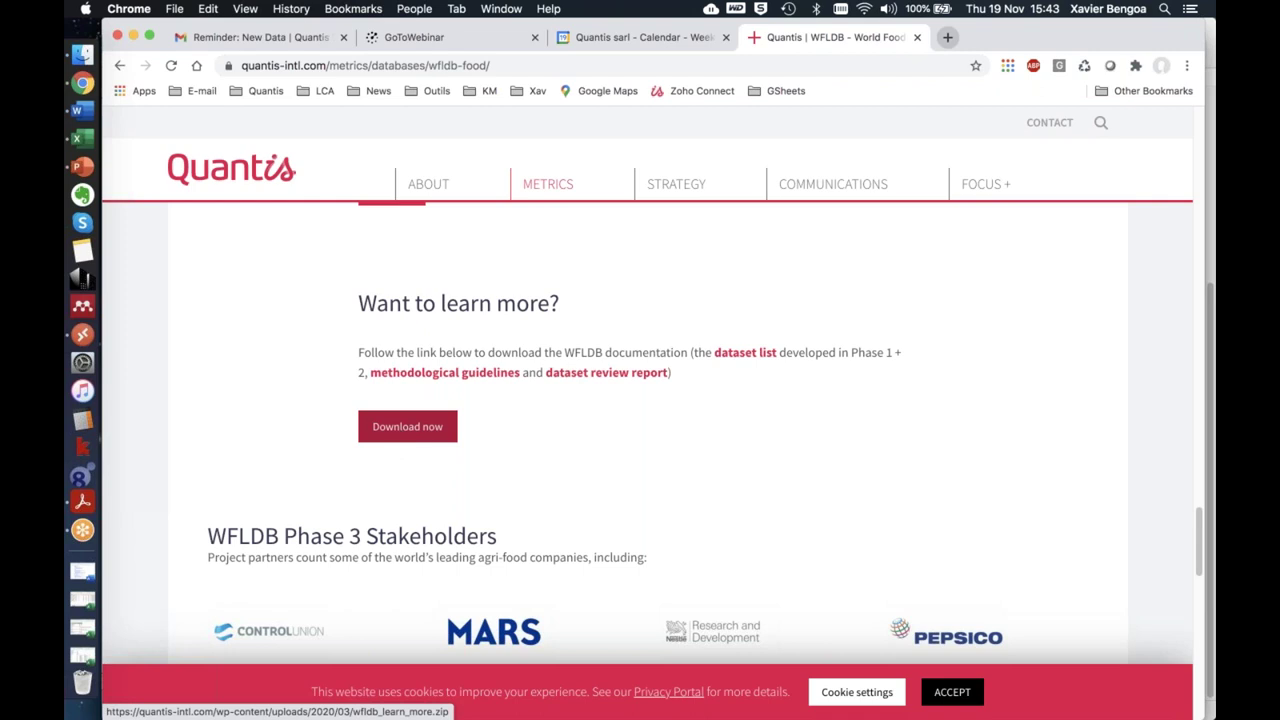
{"action": "left_click", "coordinate": [402, 424]}
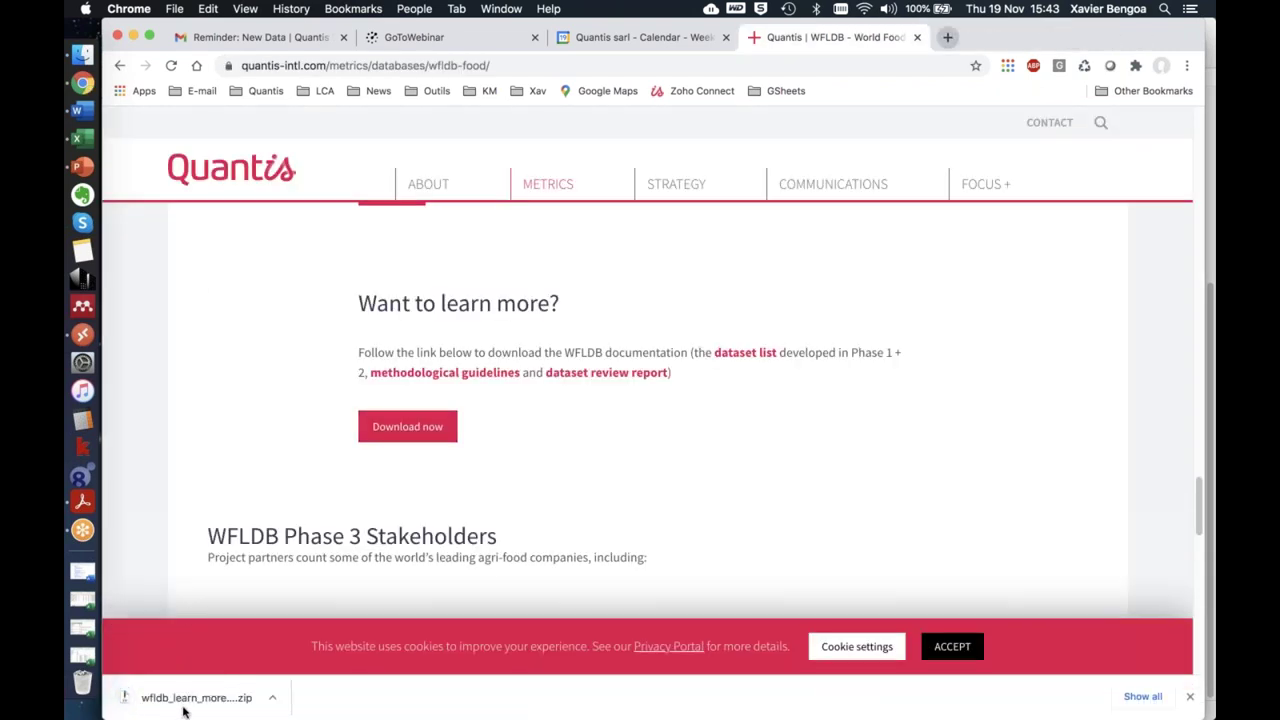
Open the downloaded WFLDB archive's folder in Finder and widen its file column to show the full file names
{"action": "left_click", "coordinate": [186, 706]}
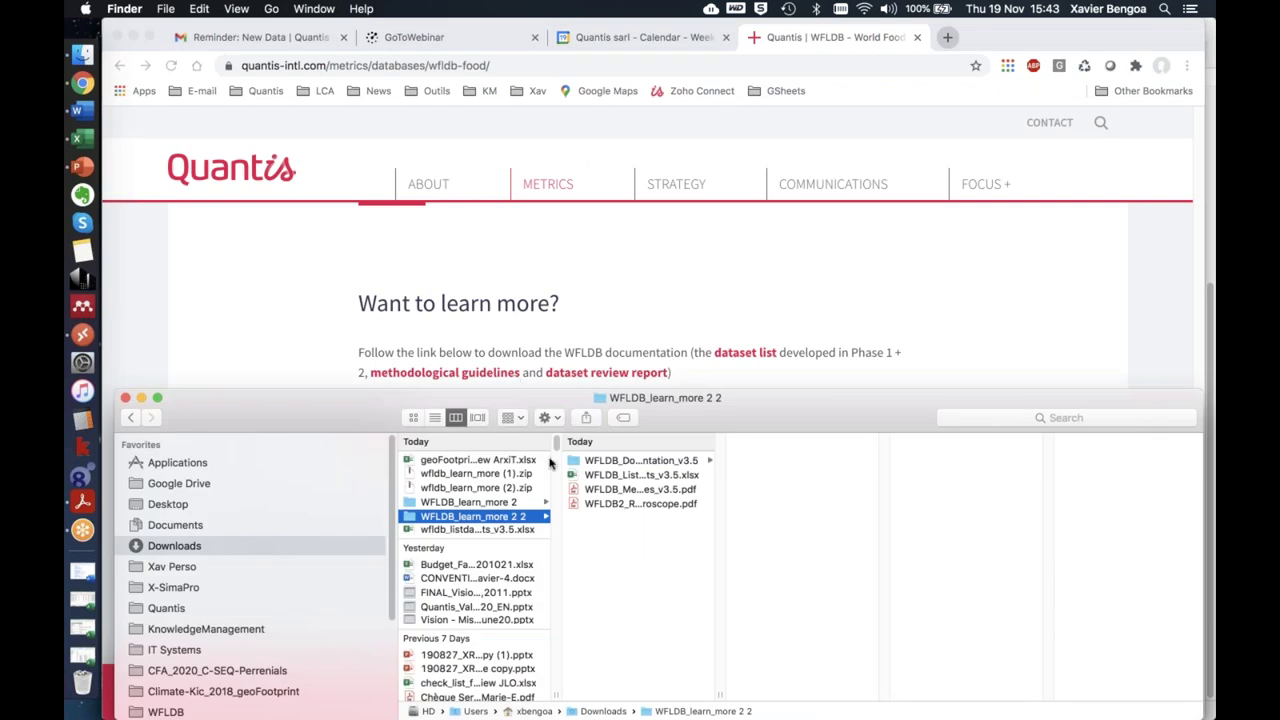
{"action": "left_click_drag", "start_coordinate": [708, 399], "coordinate": [661, 187]}
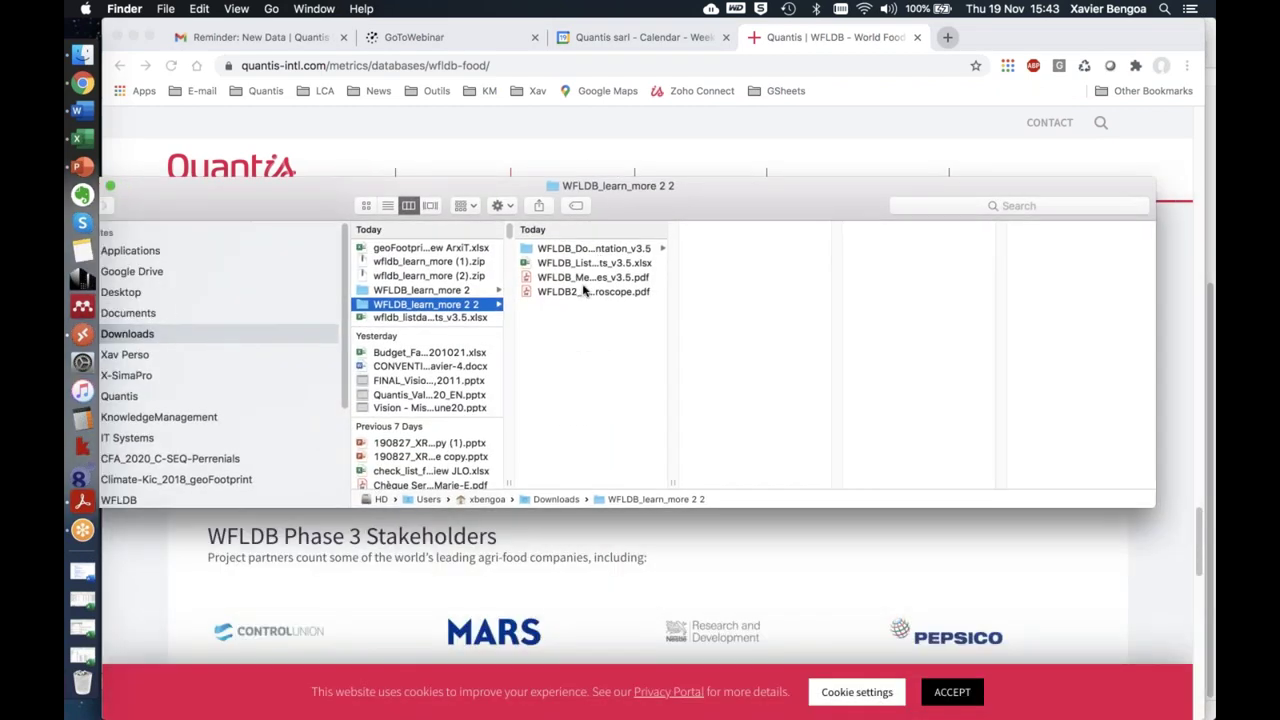
{"action": "left_click_drag", "start_coordinate": [672, 488], "coordinate": [952, 410]}
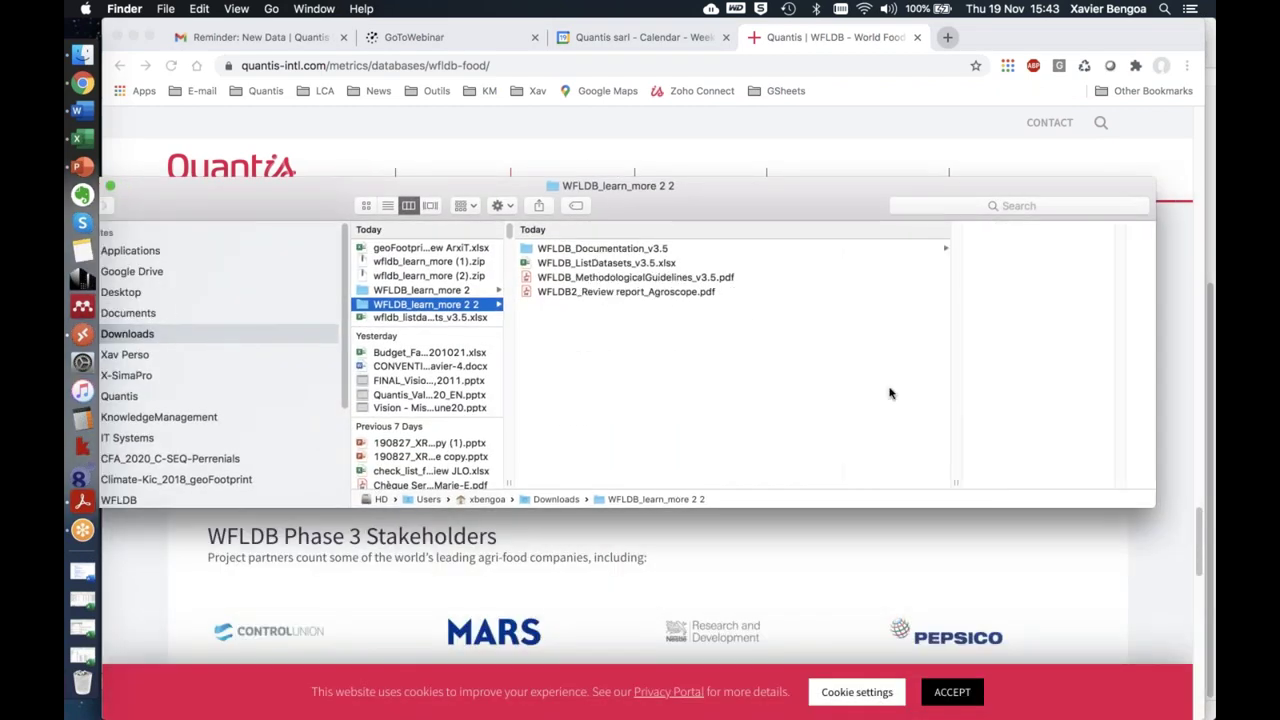
Preview the methodological guidelines, Agroscope review report and dataset list, plus the two files in the WFLDB_Documentation_v3.5 folder
{"action": "left_click", "coordinate": [680, 281]}
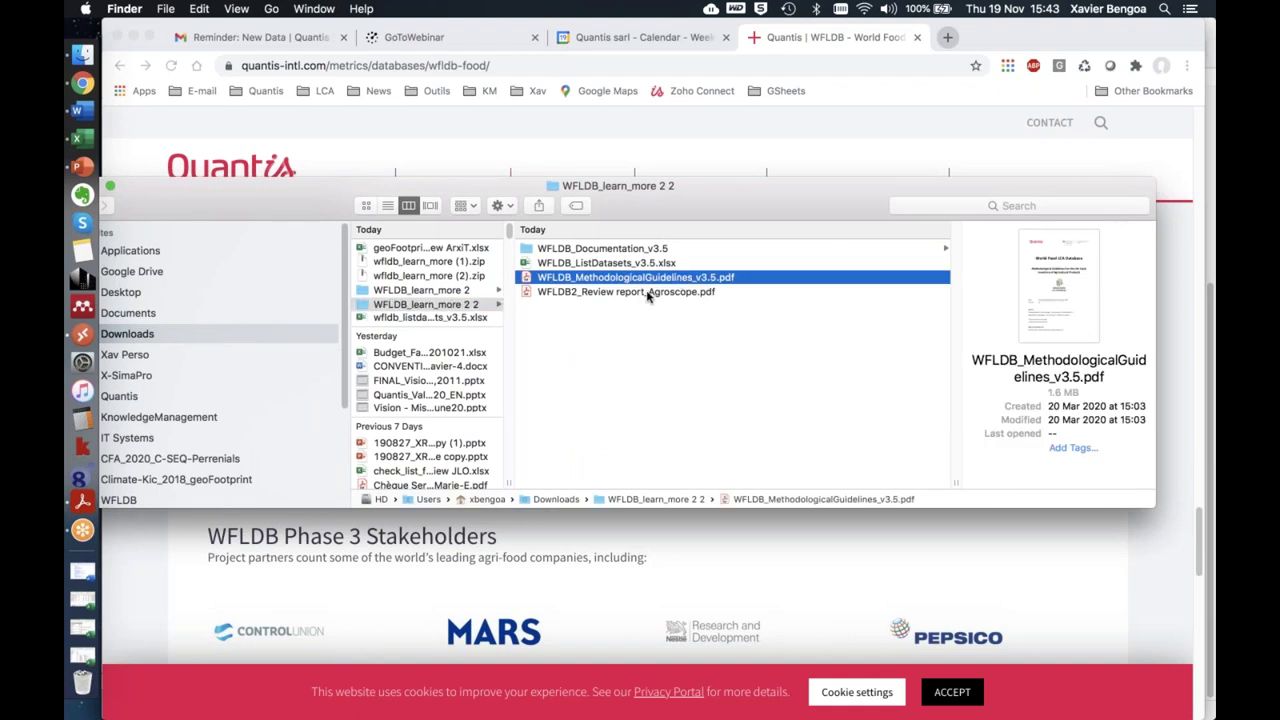
{"action": "left_click", "coordinate": [647, 293]}
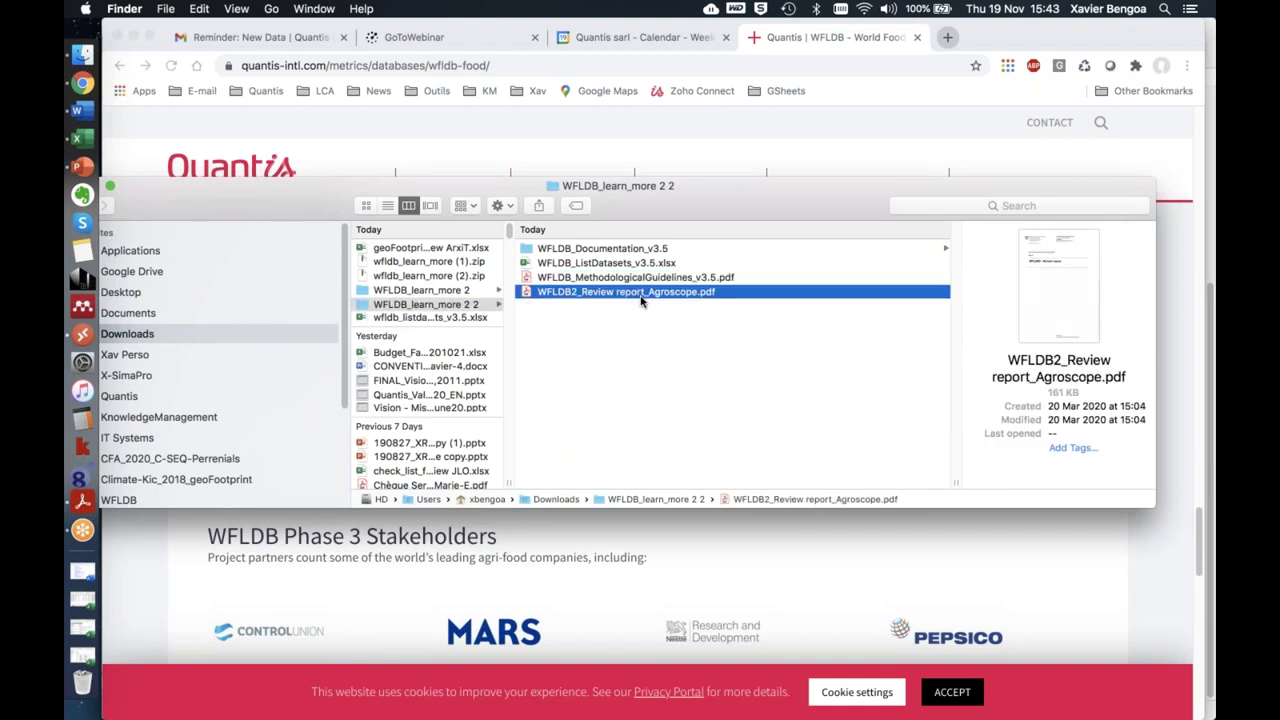
{"action": "left_click", "coordinate": [598, 263]}
{"action": "left_click", "coordinate": [596, 249]}
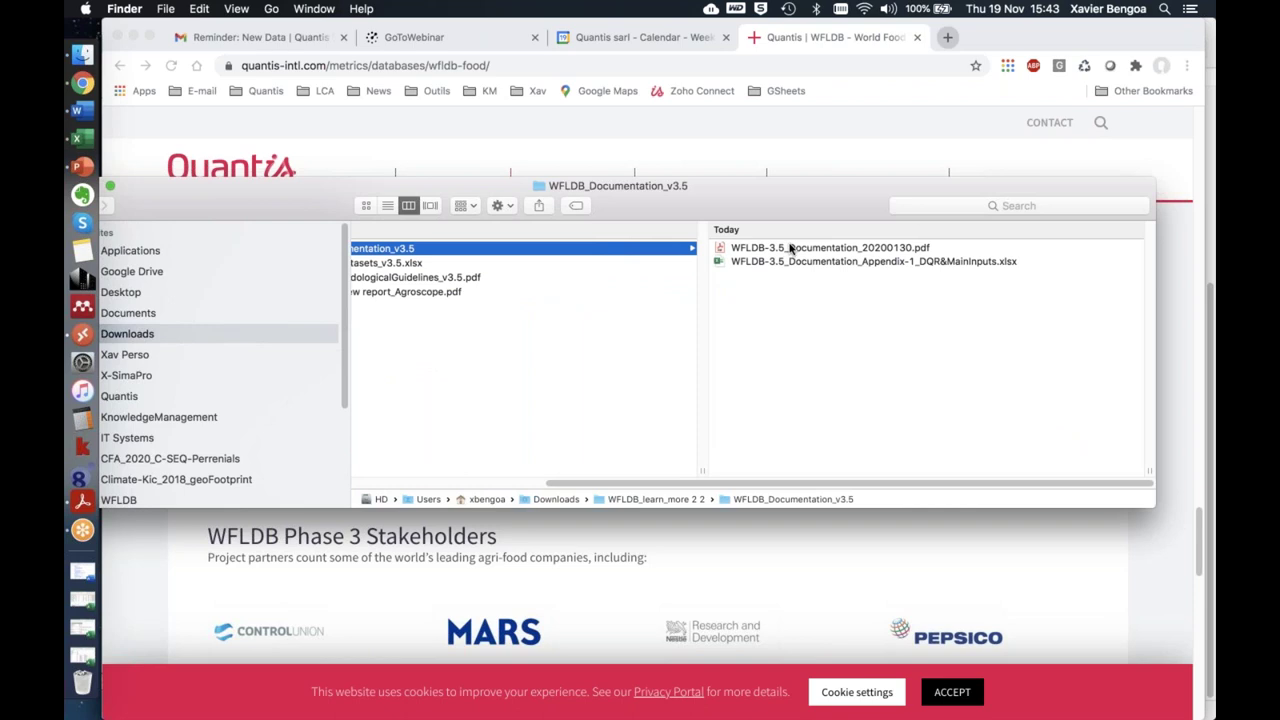
{"action": "left_click", "coordinate": [790, 248]}
{"action": "left_click", "coordinate": [720, 262]}
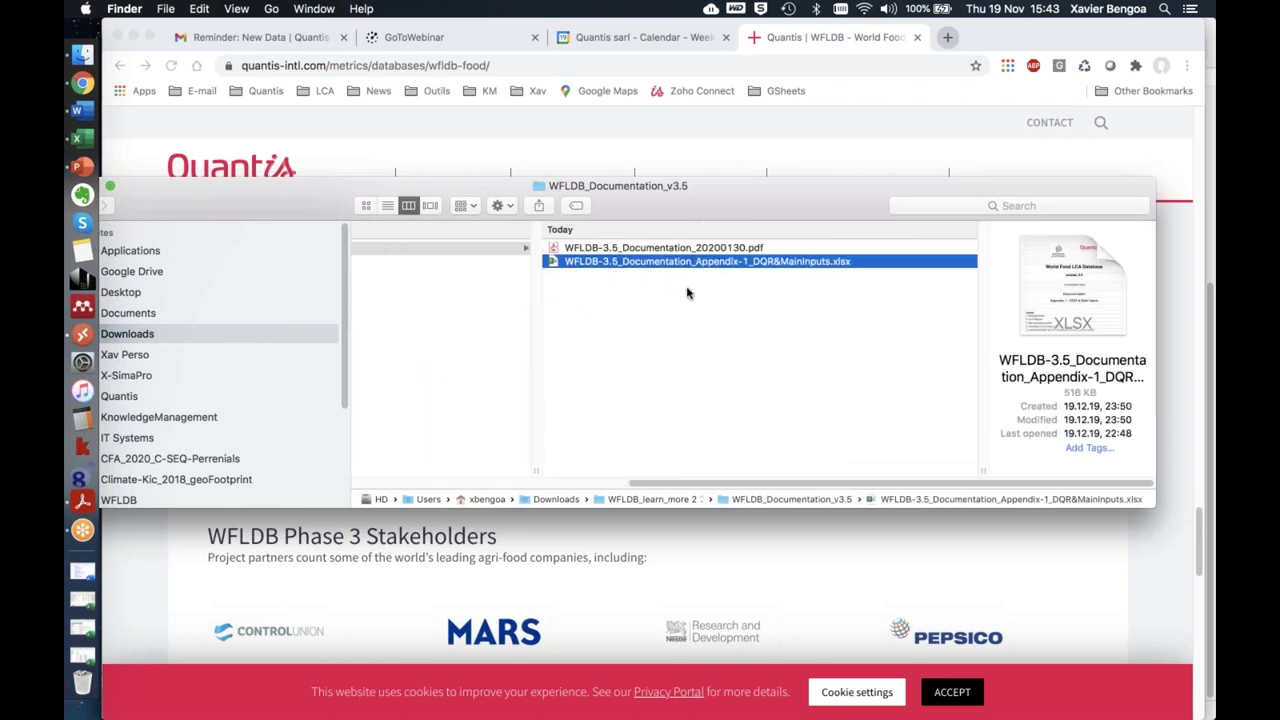
{"action": "scroll", "coordinate": [686, 293], "scroll_direction": "left", "scroll_amount": 5}
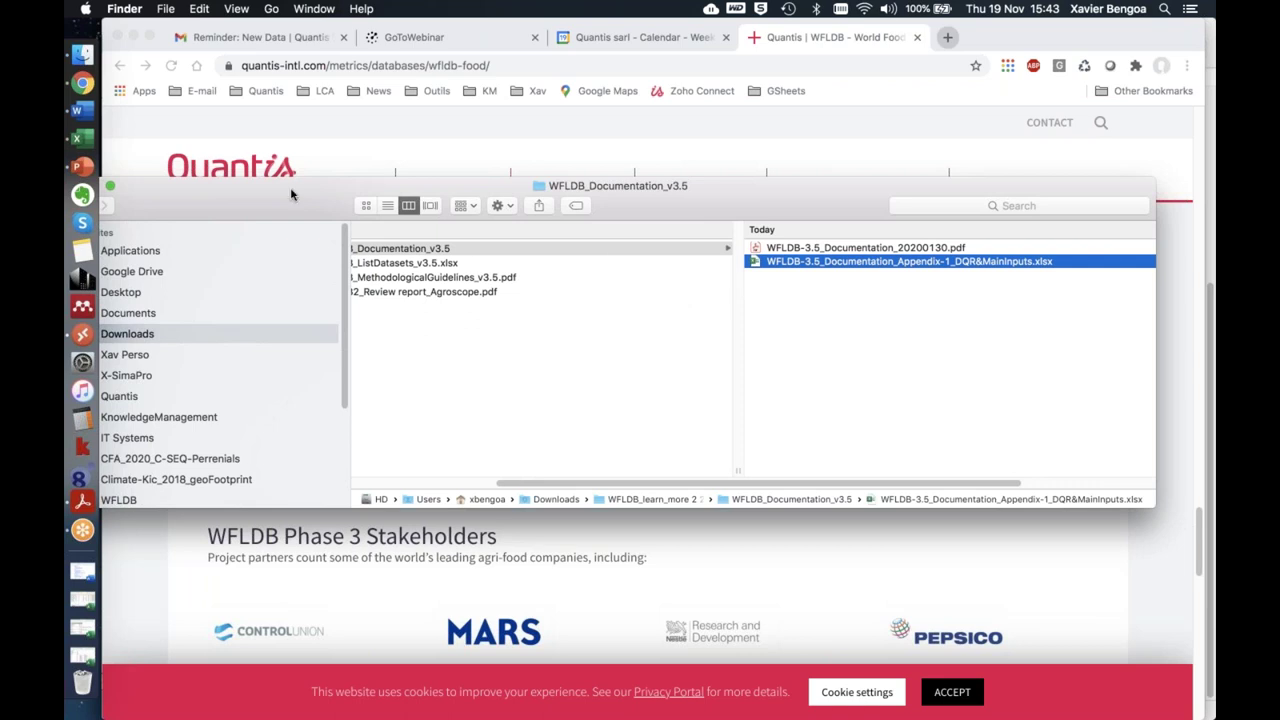
Switch to PowerPoint, present closing slide 20 as a slide show, and end the show
{"action": "left_click", "coordinate": [82, 167]}
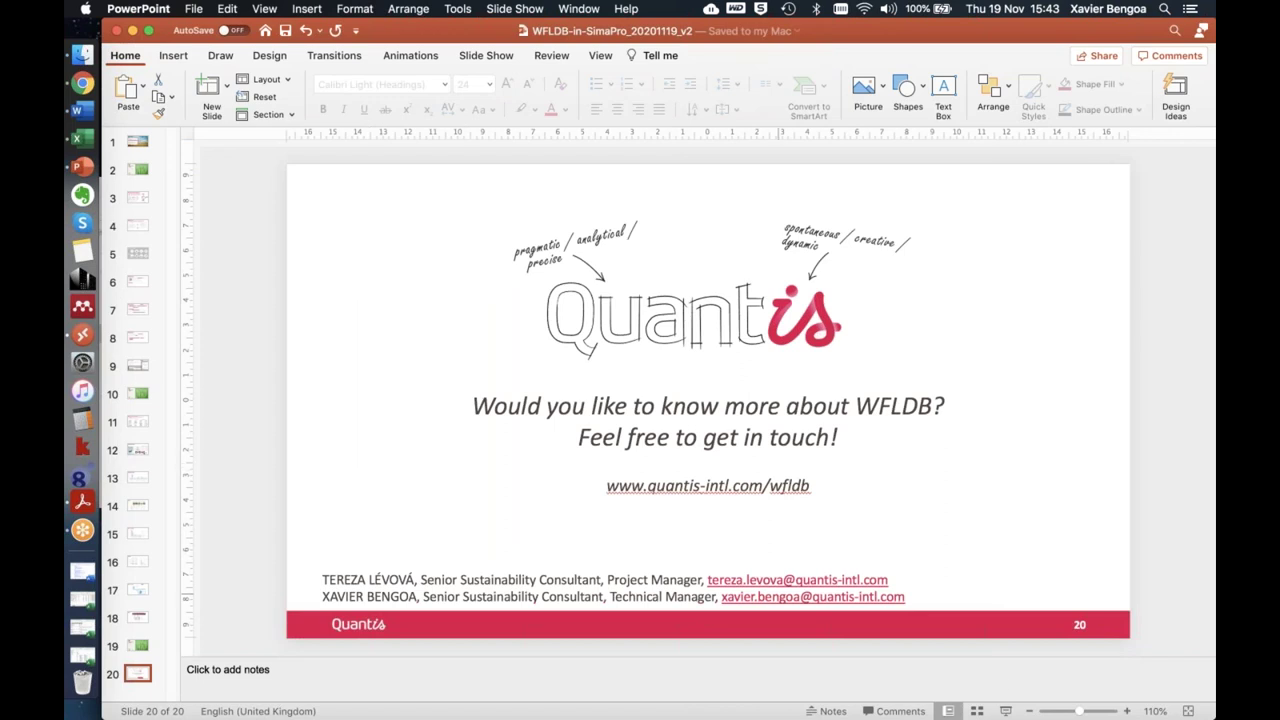
{"action": "left_click", "coordinate": [1006, 711]}
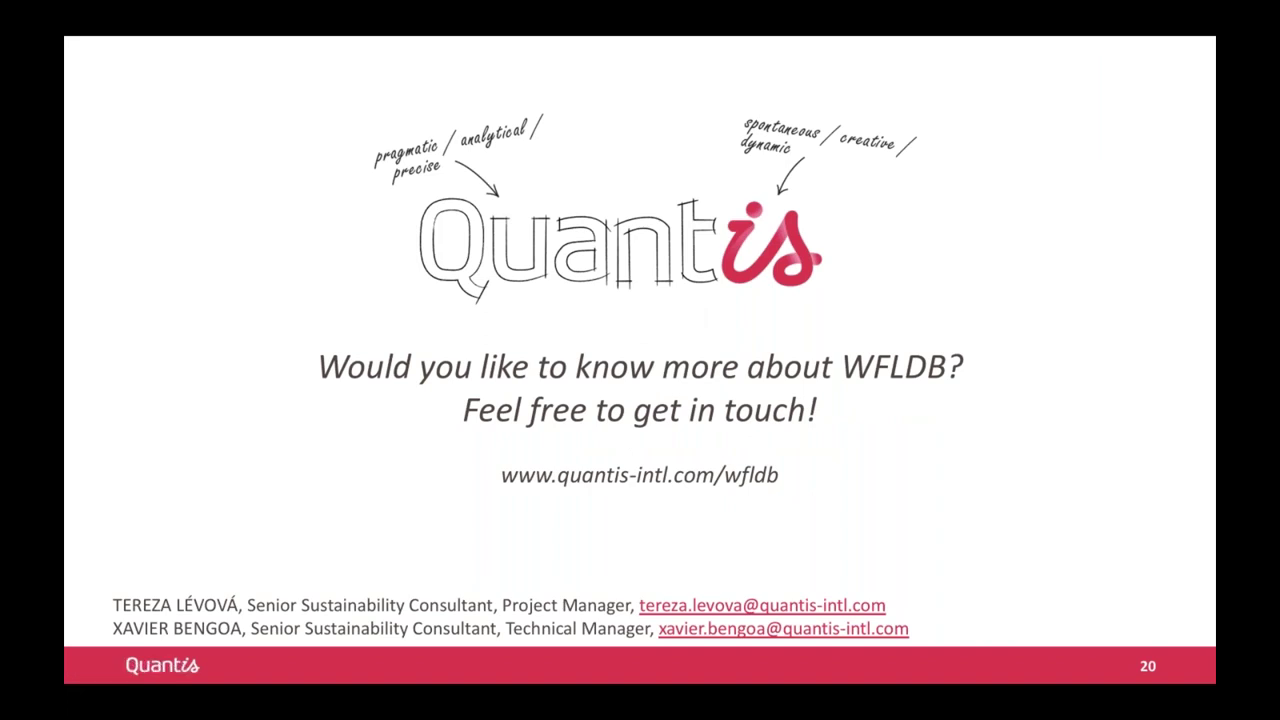
{"action": "key", "text": "Escape"}
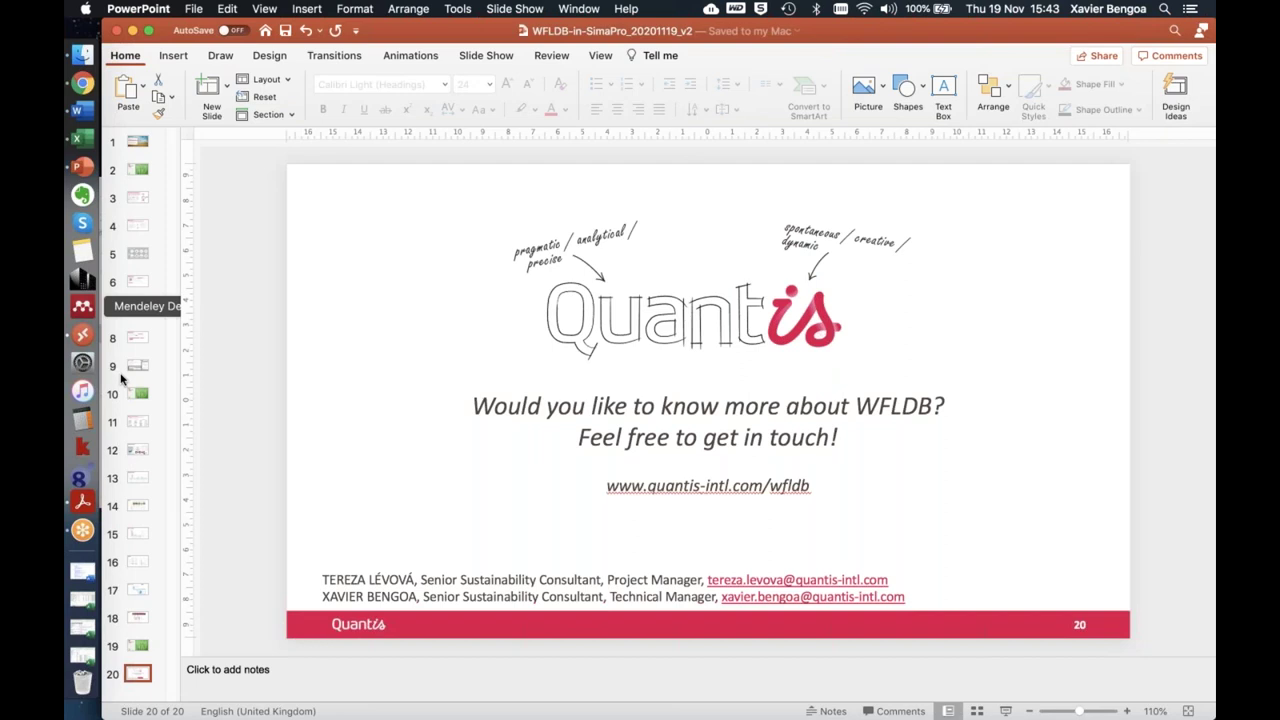
Switch back to the SimaPro remote desktop, view the Copies from ecoinvent datasets under Others, and briefly check the Chemicals subcategories
{"action": "left_click", "coordinate": [83, 335]}
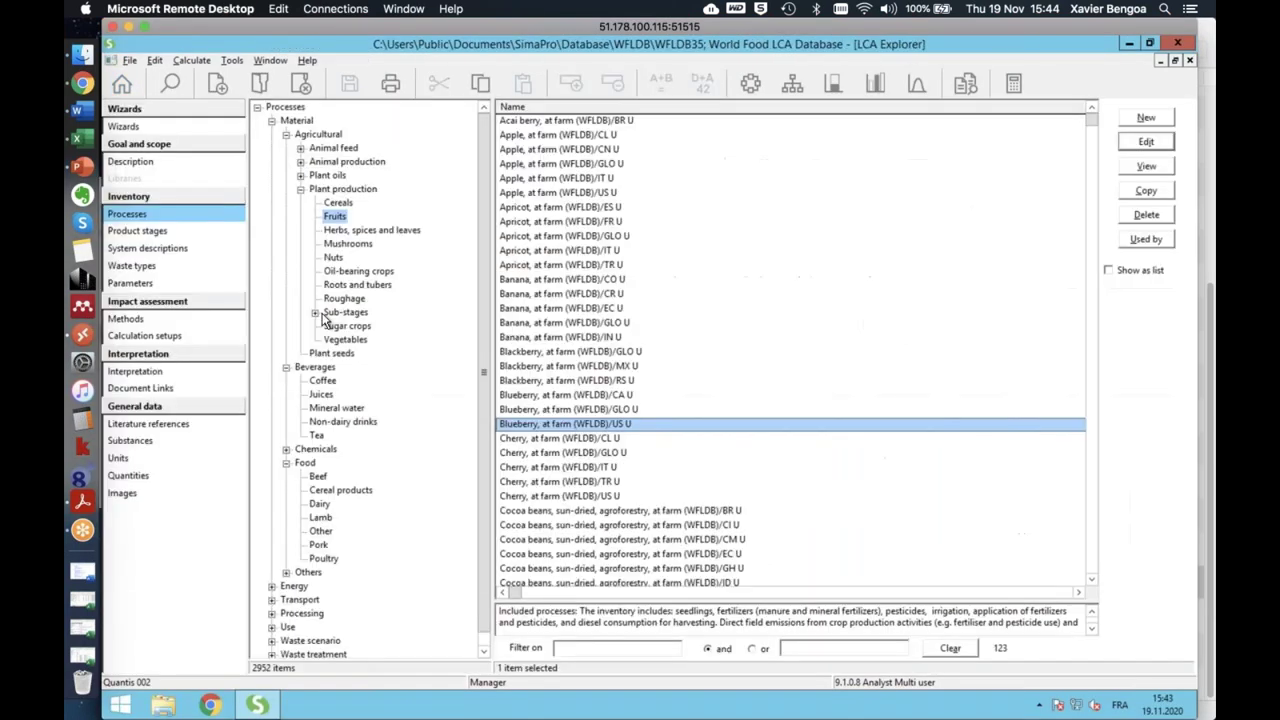
{"action": "left_click", "coordinate": [290, 575]}
{"action": "left_click", "coordinate": [286, 574]}
{"action": "left_click", "coordinate": [329, 587]}
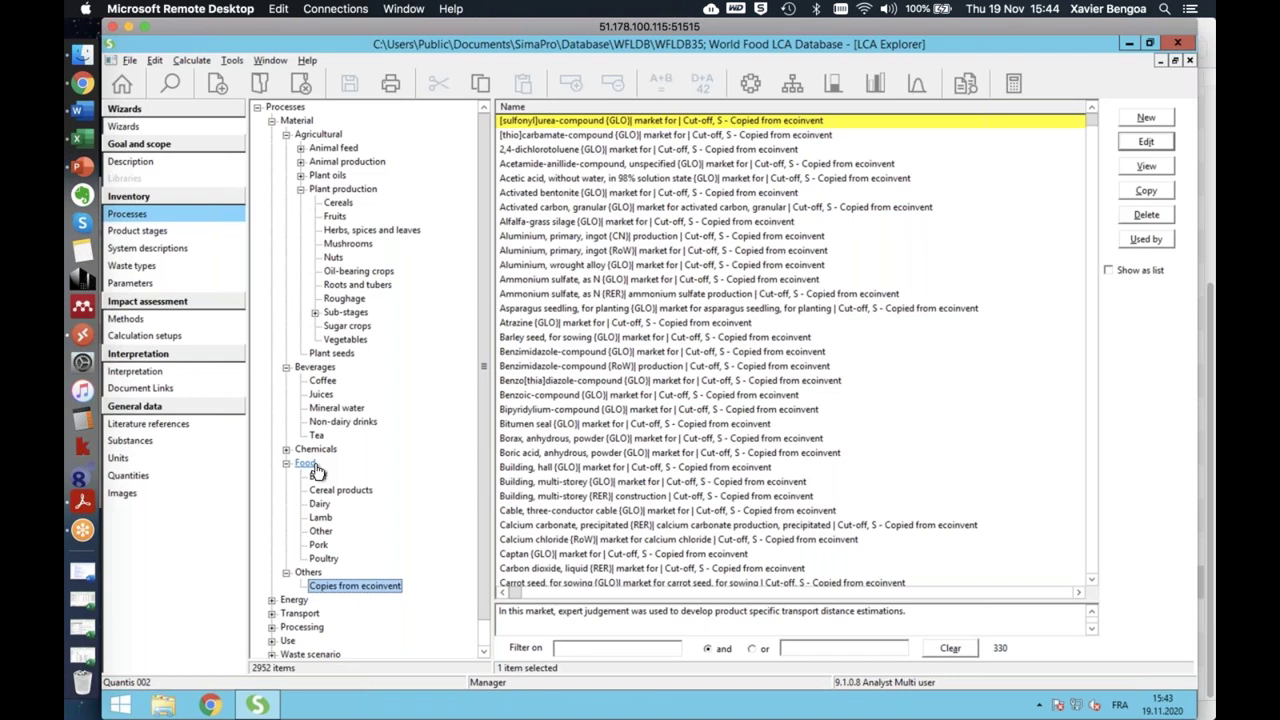
{"action": "left_click", "coordinate": [286, 573]}
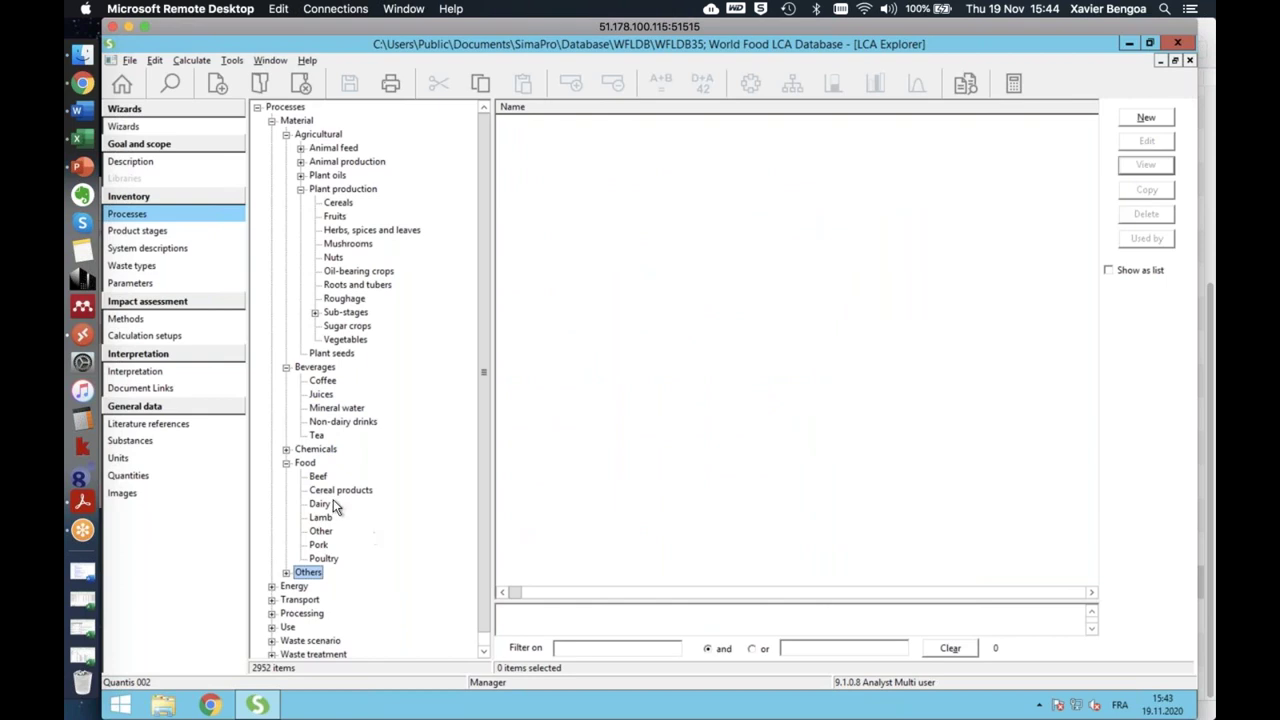
{"action": "left_click", "coordinate": [286, 449]}
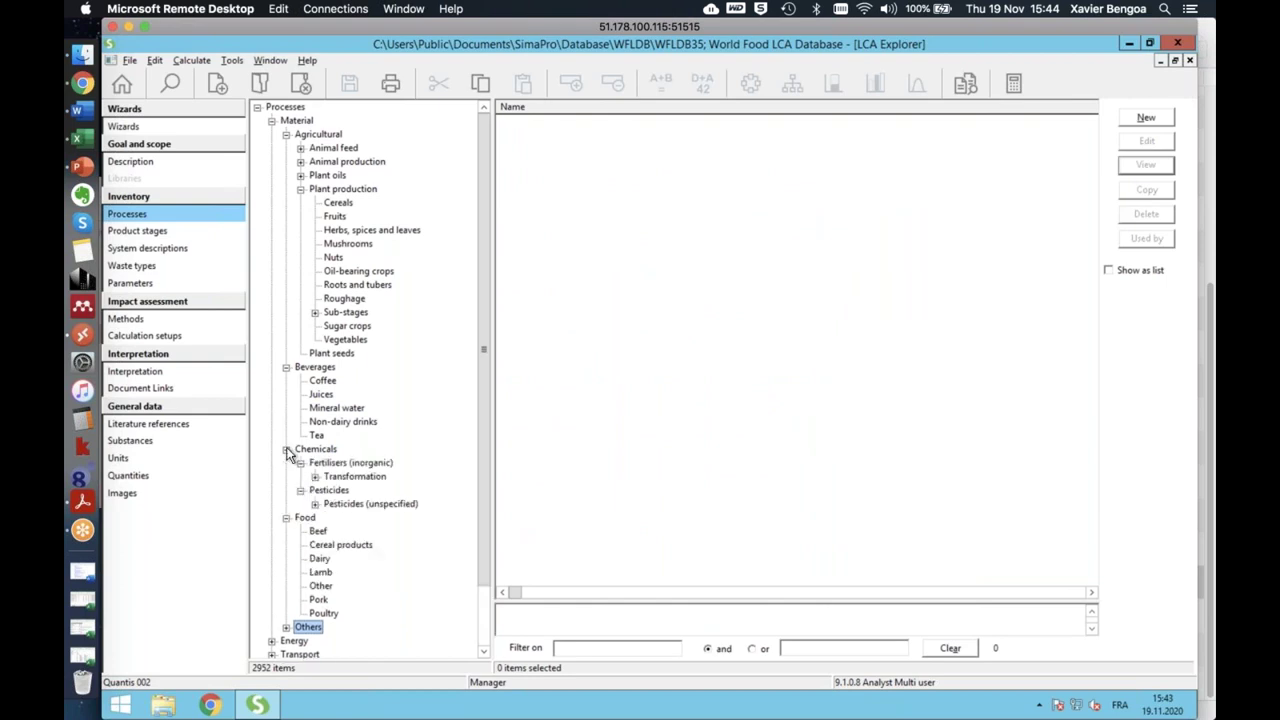
{"action": "left_click", "coordinate": [286, 449]}
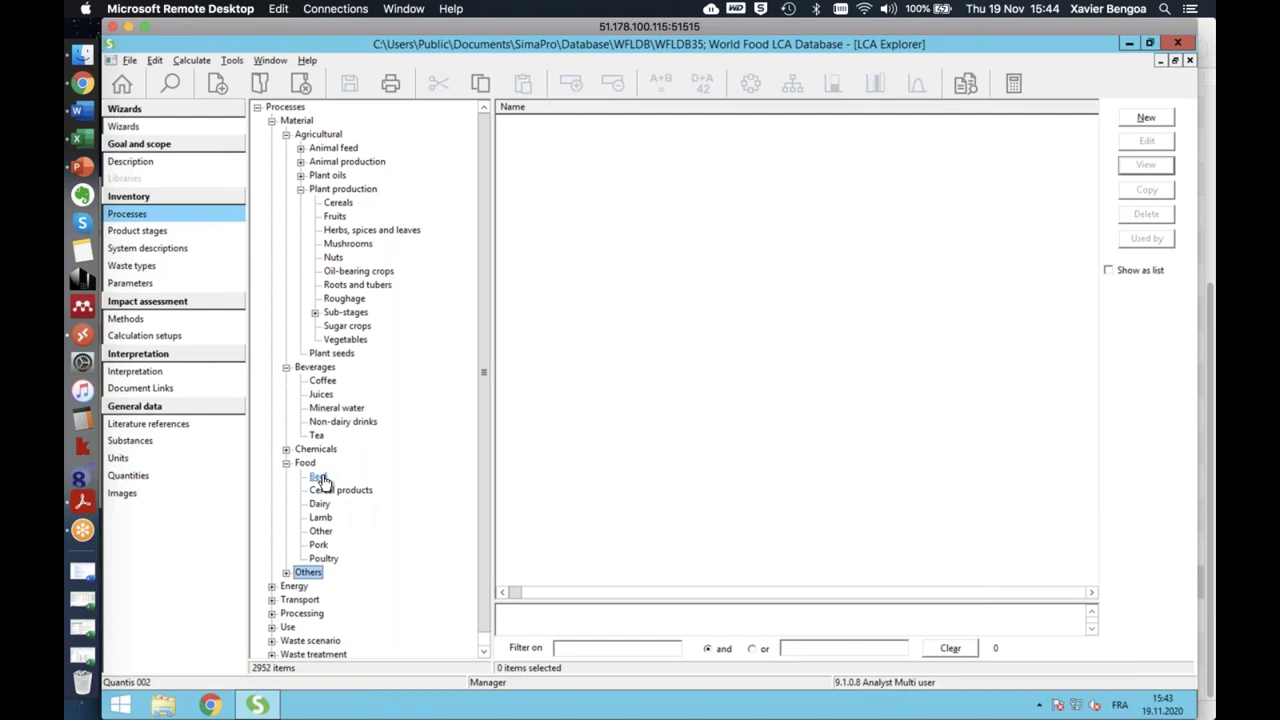
Open the Brazilian food grade bones dataset from the Beef category under Food and show its product and co-product outputs
{"action": "left_click", "coordinate": [318, 477]}
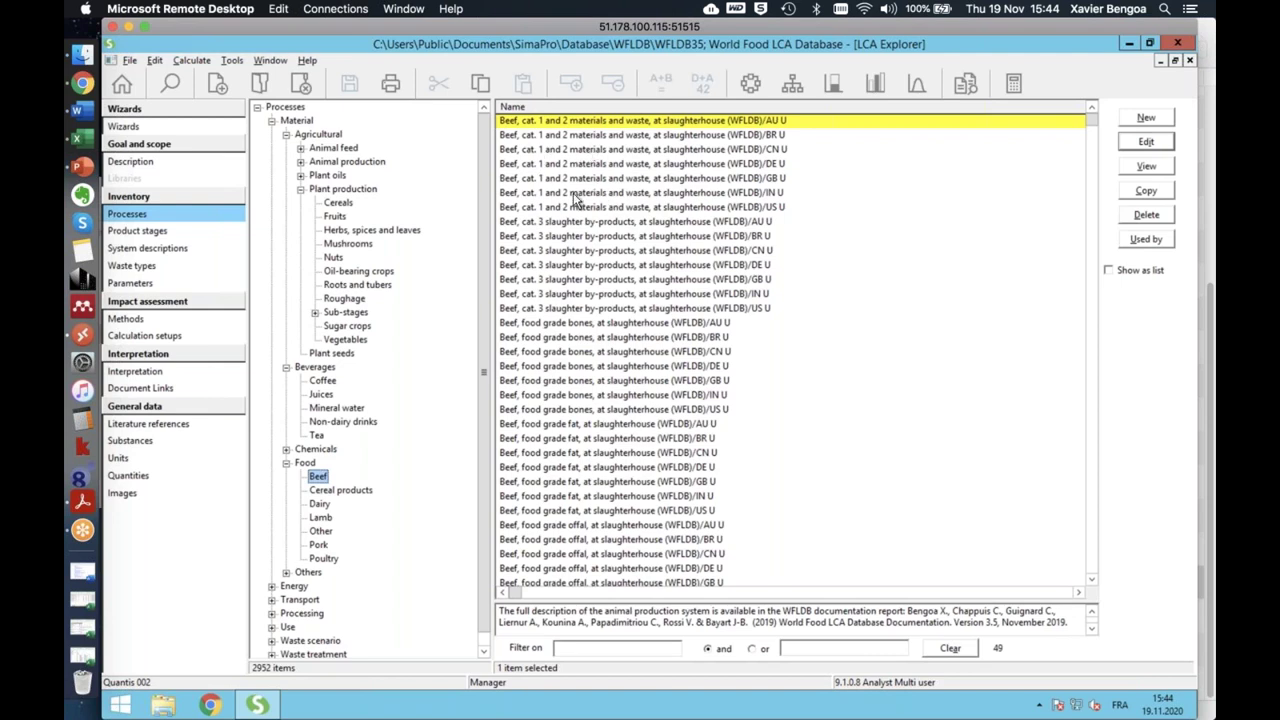
{"action": "double_click", "coordinate": [551, 340]}
{"action": "left_click_drag", "start_coordinate": [342, 178], "coordinate": [463, 172]}
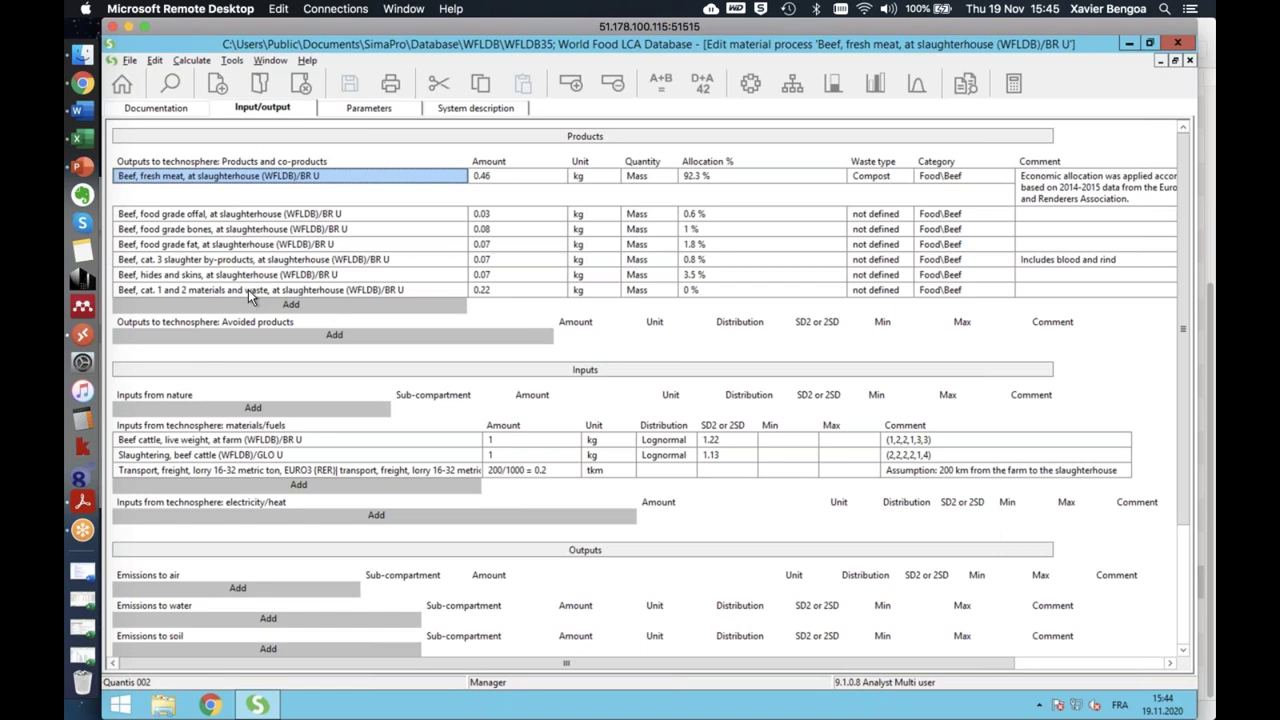
Point out the beef co-products from offal and bones to fat, category 3 by-products and hides, and close the dataset
{"action": "left_click", "coordinate": [236, 216]}
{"action": "left_click", "coordinate": [236, 229]}
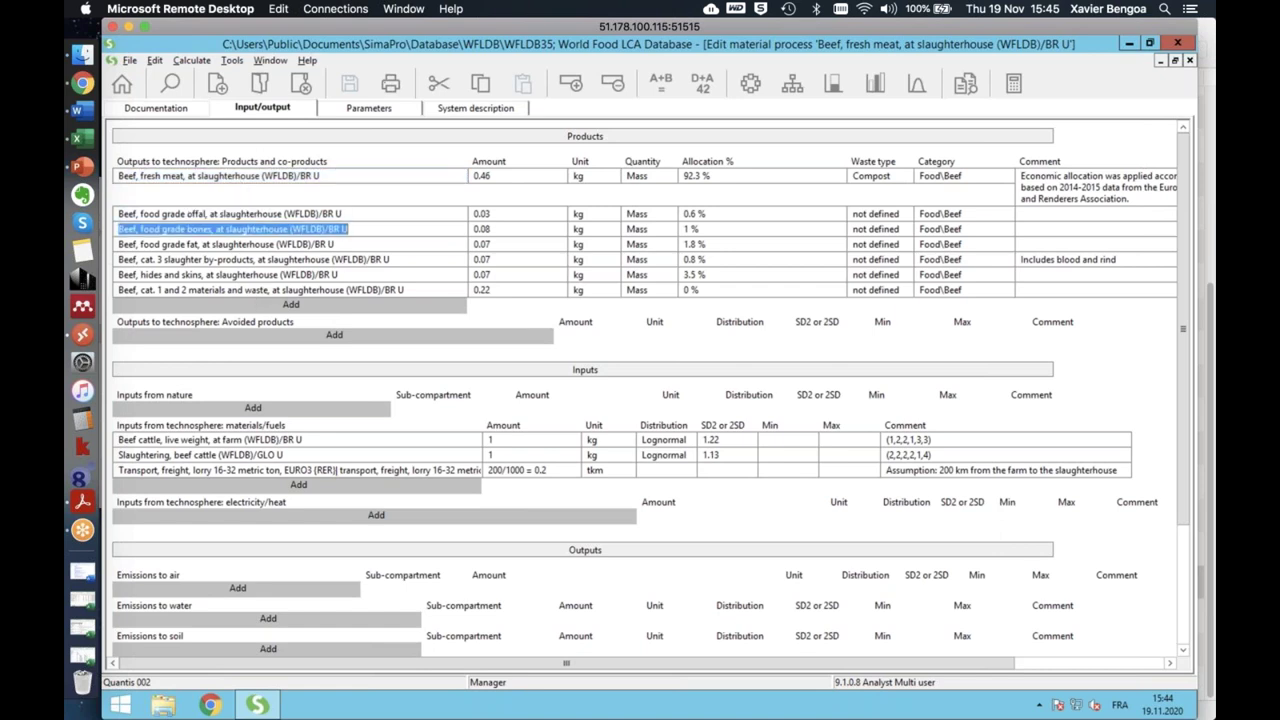
{"action": "left_click", "coordinate": [232, 244]}
{"action": "left_click", "coordinate": [238, 259]}
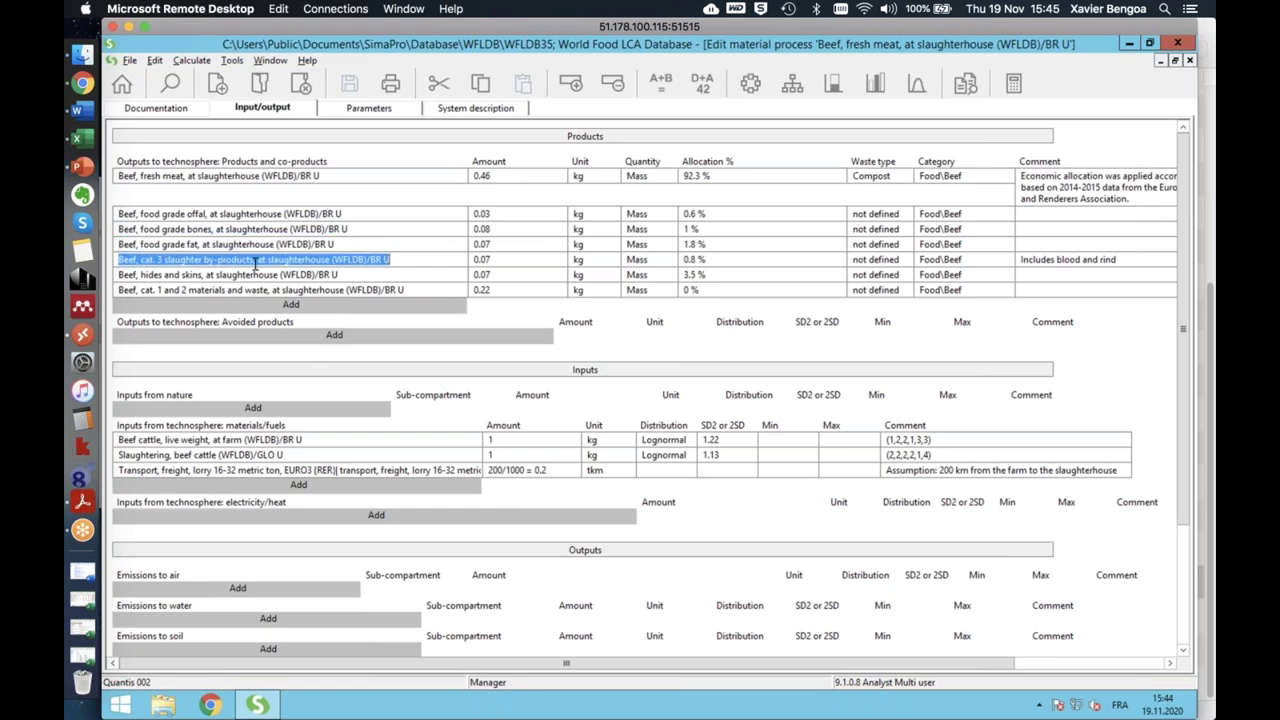
{"action": "left_click", "coordinate": [252, 276]}
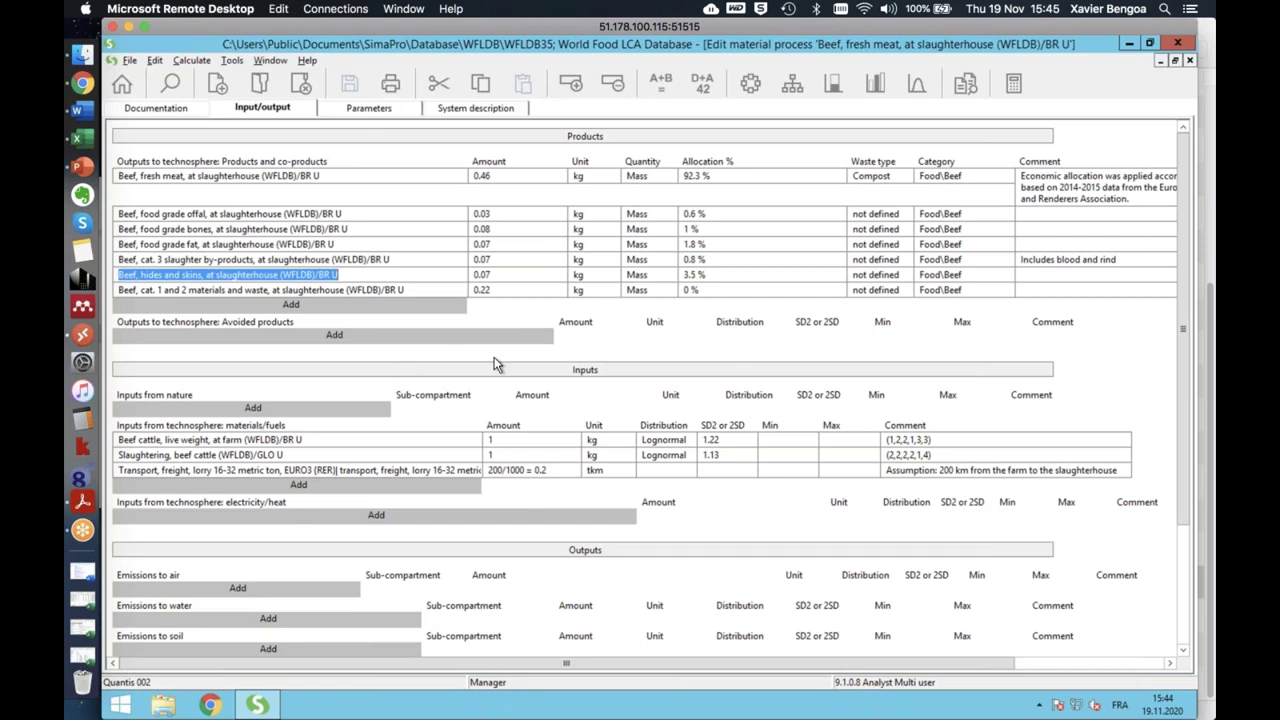
{"action": "key", "text": "ctrl+F4"}
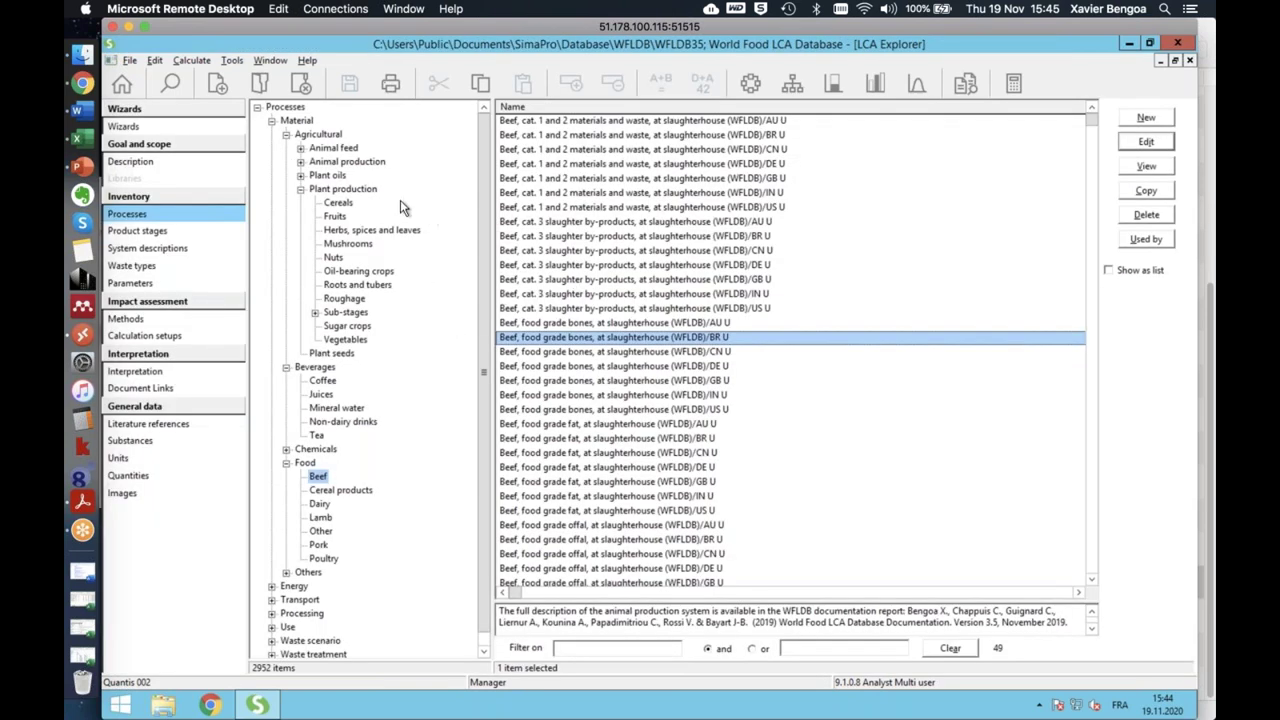
Browse to the Bovine Transformation category under Animal production and open the Australian beef cattle, live weight, at farm dataset
{"action": "left_click", "coordinate": [301, 161]}
{"action": "left_click", "coordinate": [315, 188]}
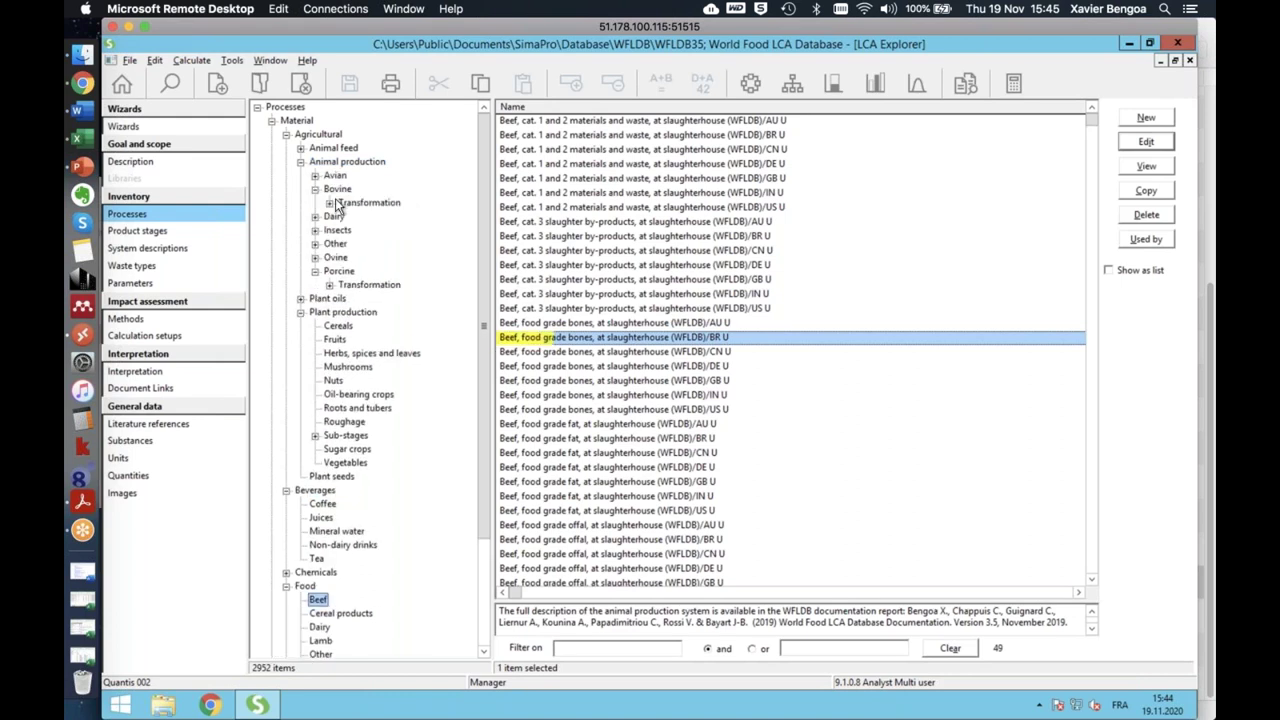
{"action": "left_click", "coordinate": [337, 189]}
{"action": "left_click", "coordinate": [356, 204]}
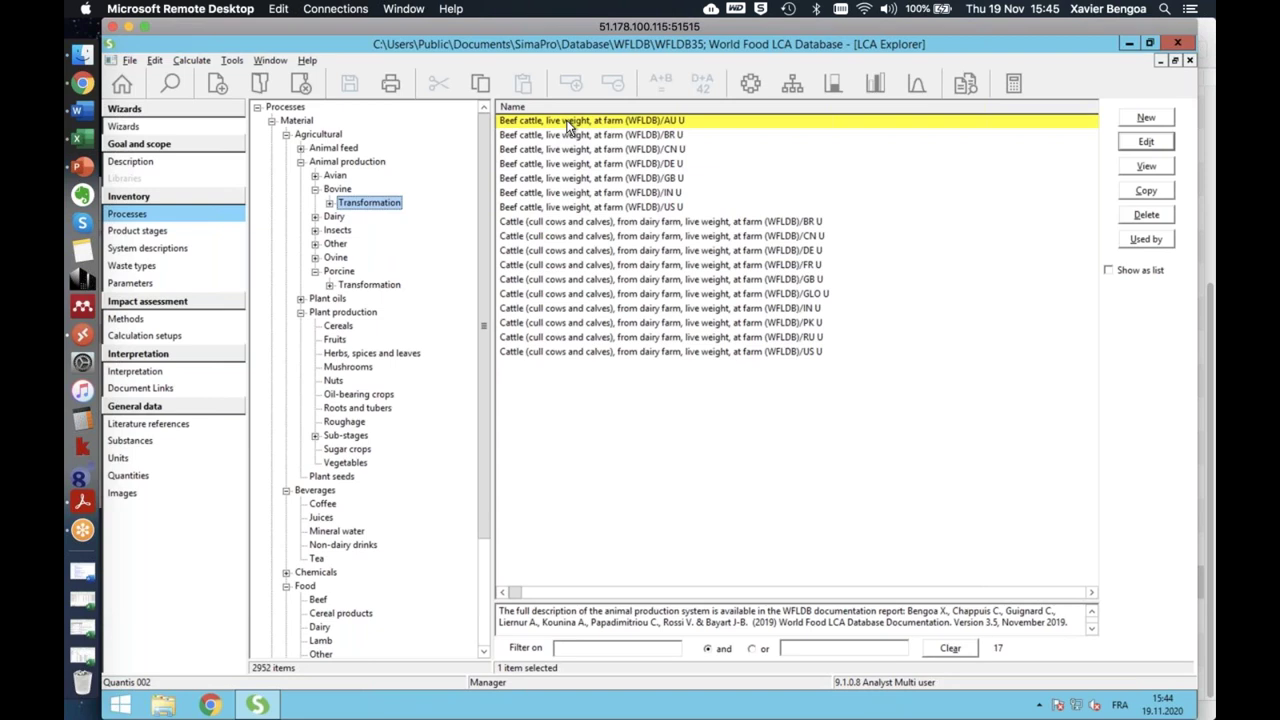
{"action": "double_click", "coordinate": [568, 125]}
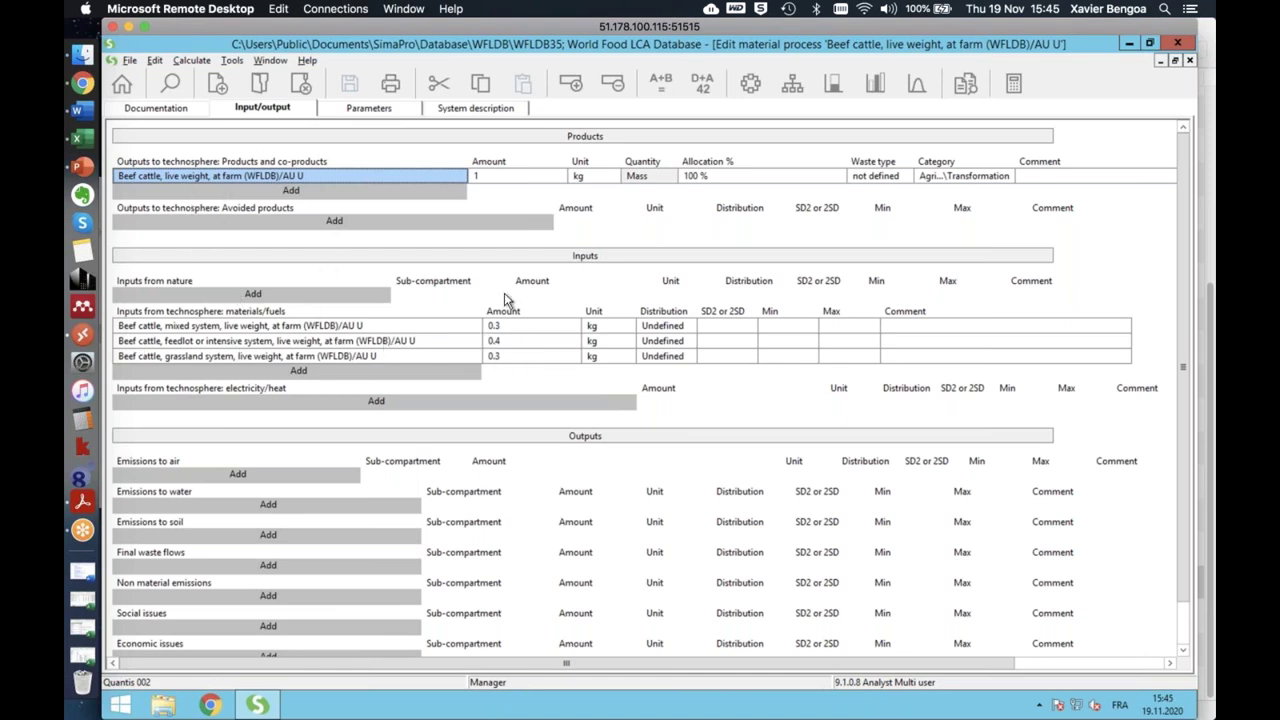
Go to the grassland system input's source in WFLDB Archetypes and open that Australian beef cattle dataset to view its inventory
{"action": "left_click", "coordinate": [217, 360]}
{"action": "right_click", "coordinate": [216, 350]}
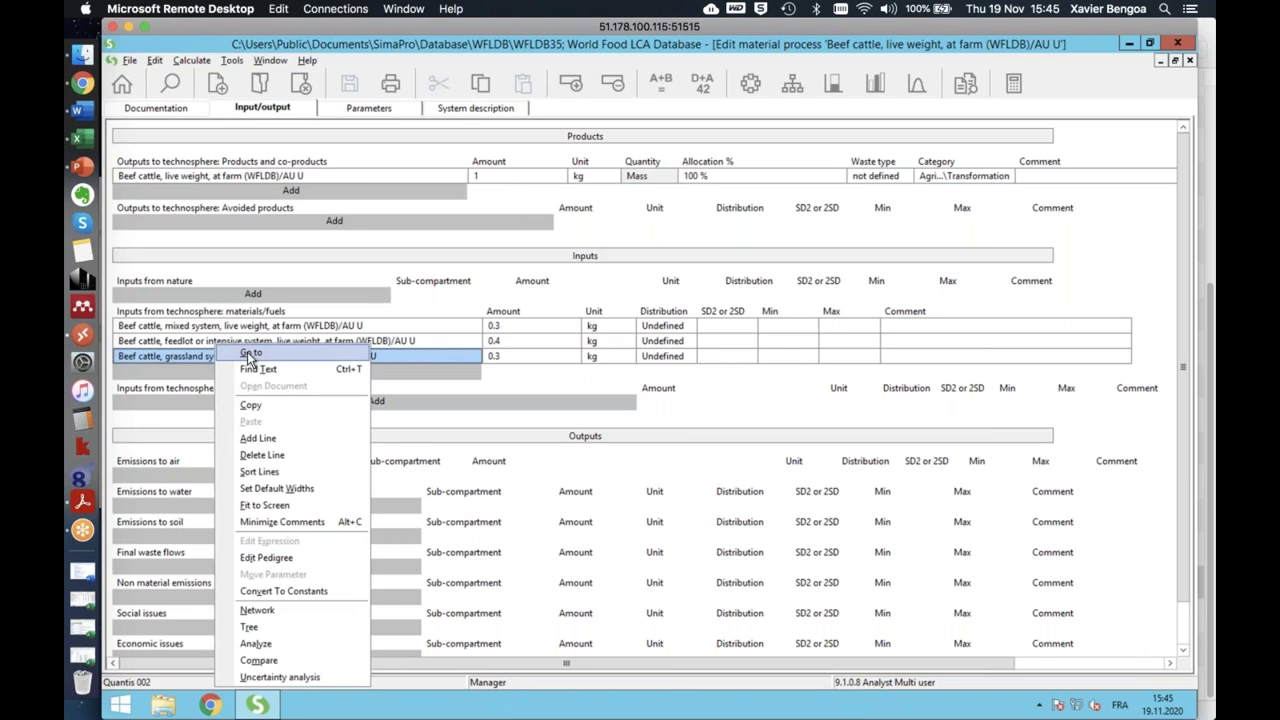
{"action": "left_click", "coordinate": [250, 354]}
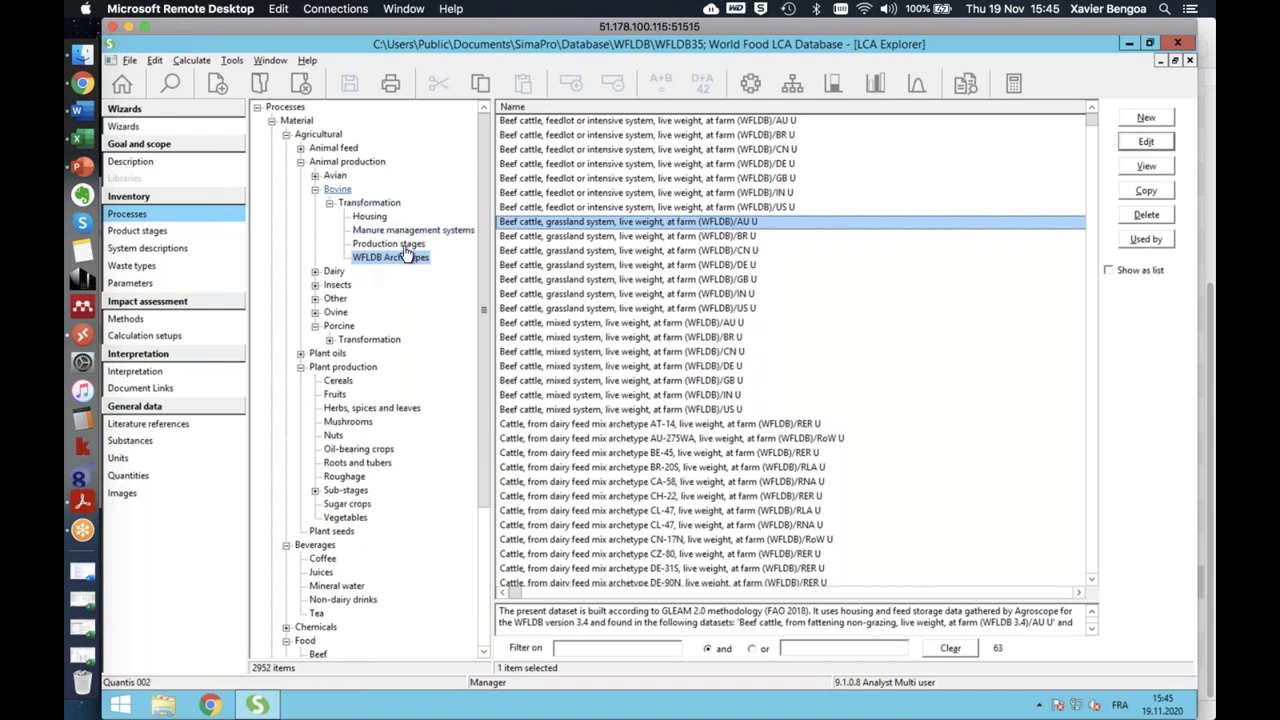
{"action": "double_click", "coordinate": [532, 231]}
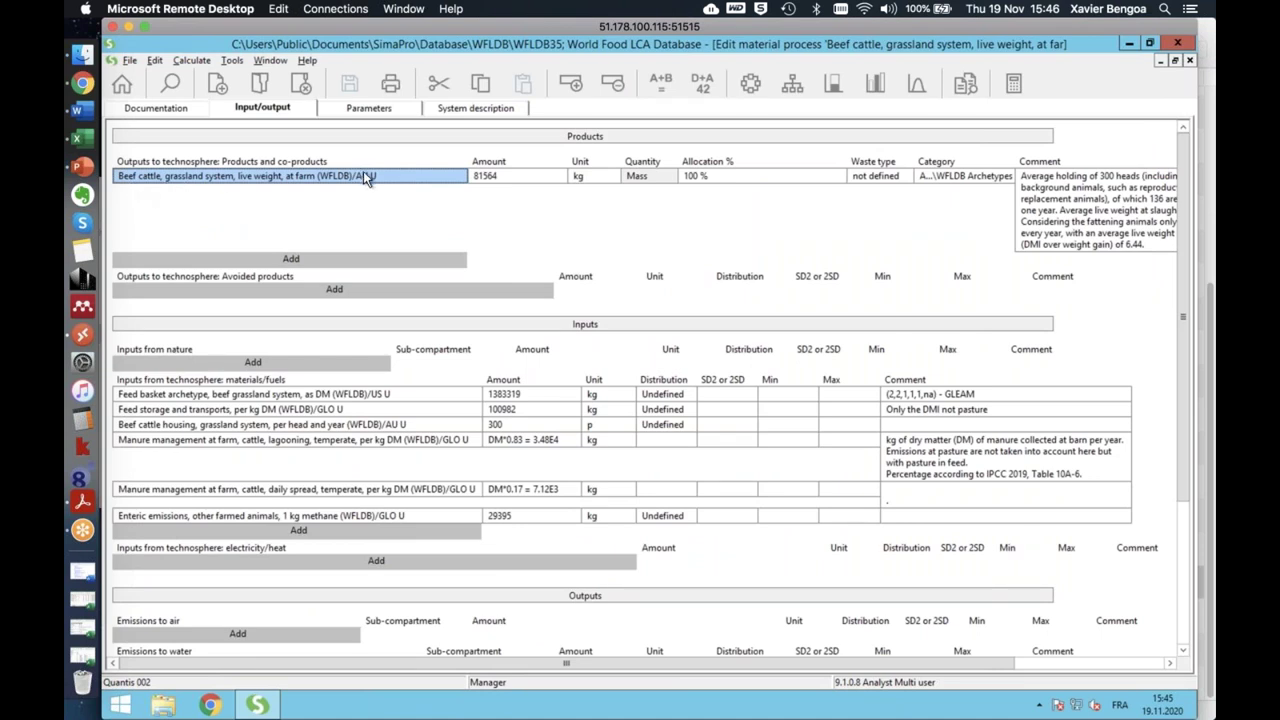
Switch briefly to PowerPoint and back to SimaPro, close the grassland beef cattle dataset and collapse the Bovine category
{"action": "left_click", "coordinate": [84, 172]}
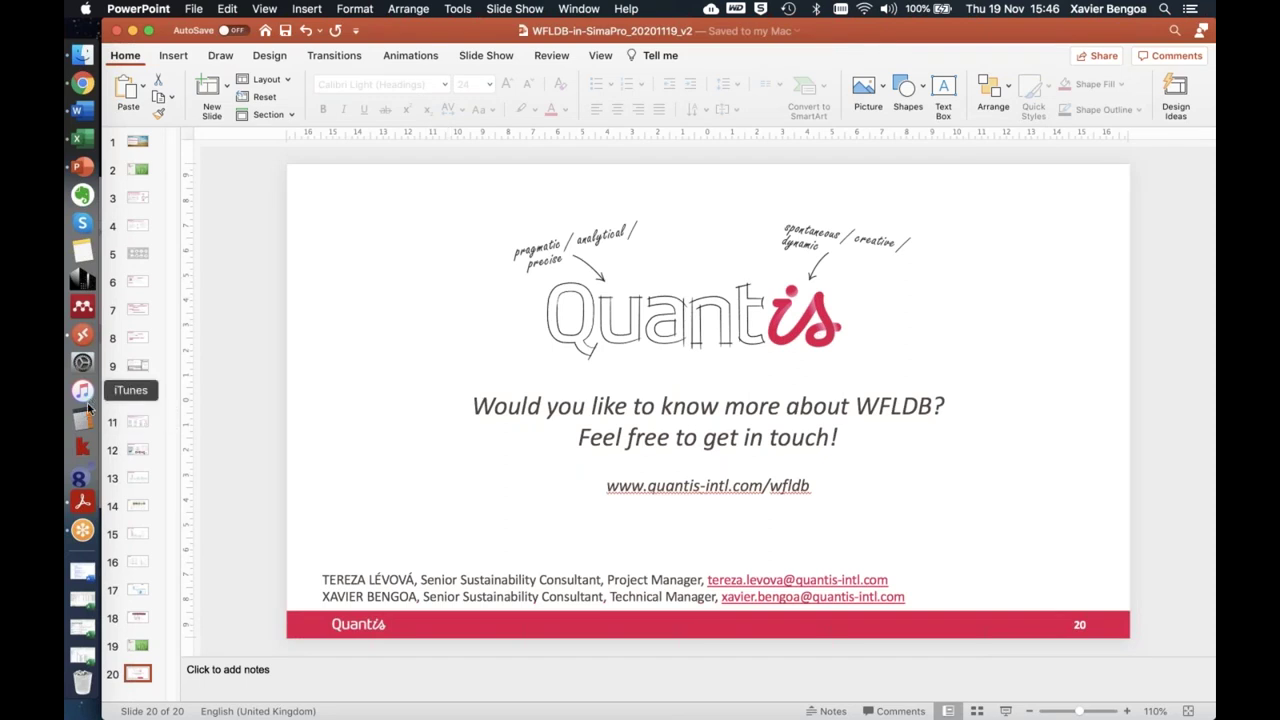
{"action": "left_click", "coordinate": [83, 335]}
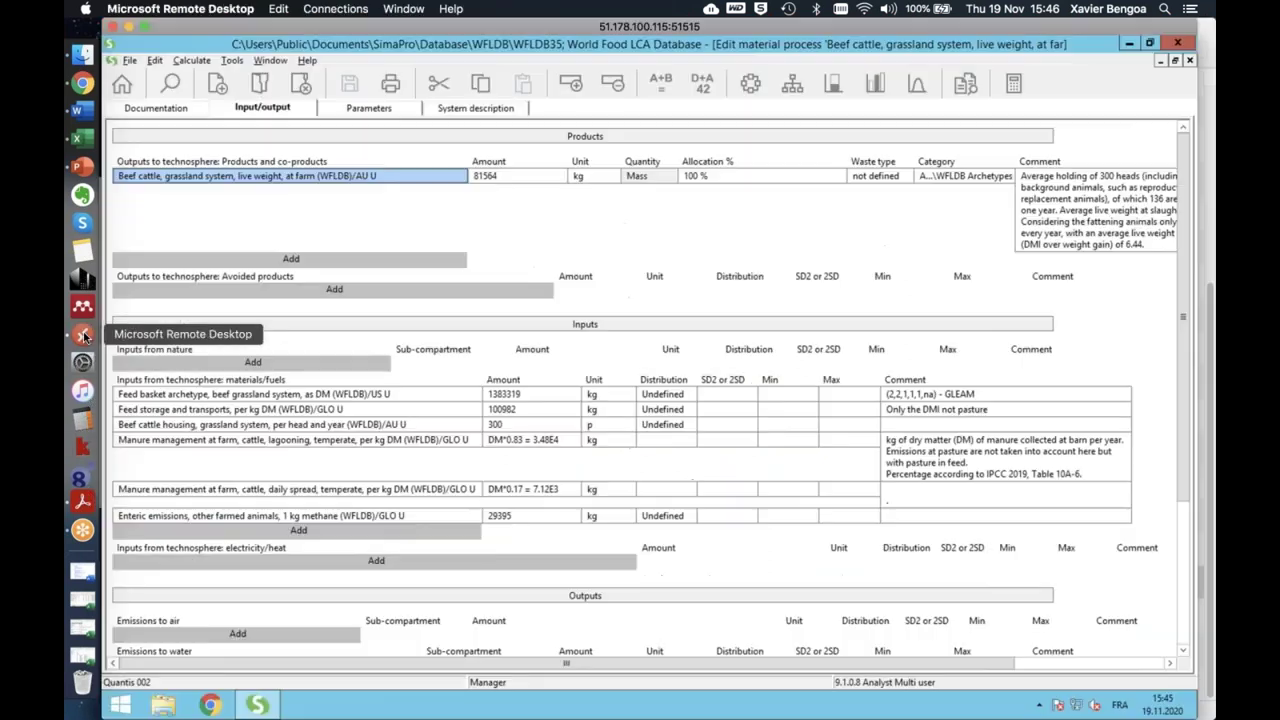
{"action": "key", "text": "ctrl+F4"}
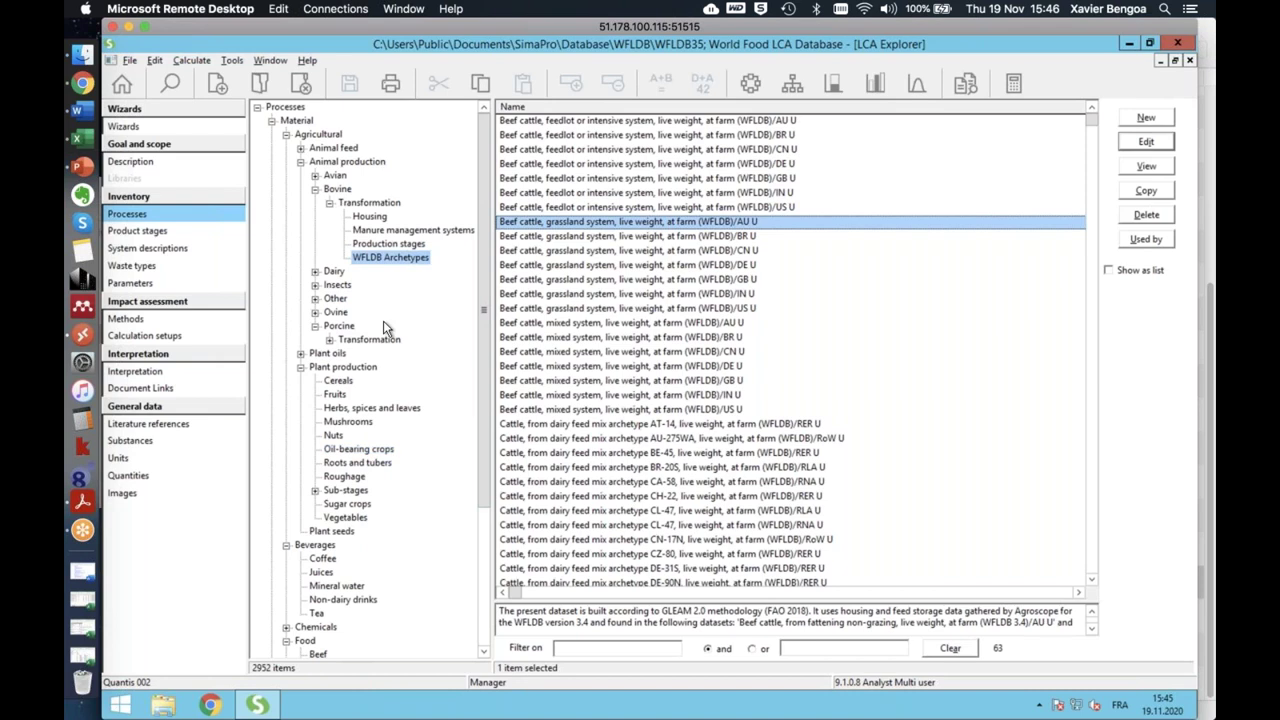
{"action": "left_click", "coordinate": [315, 190]}
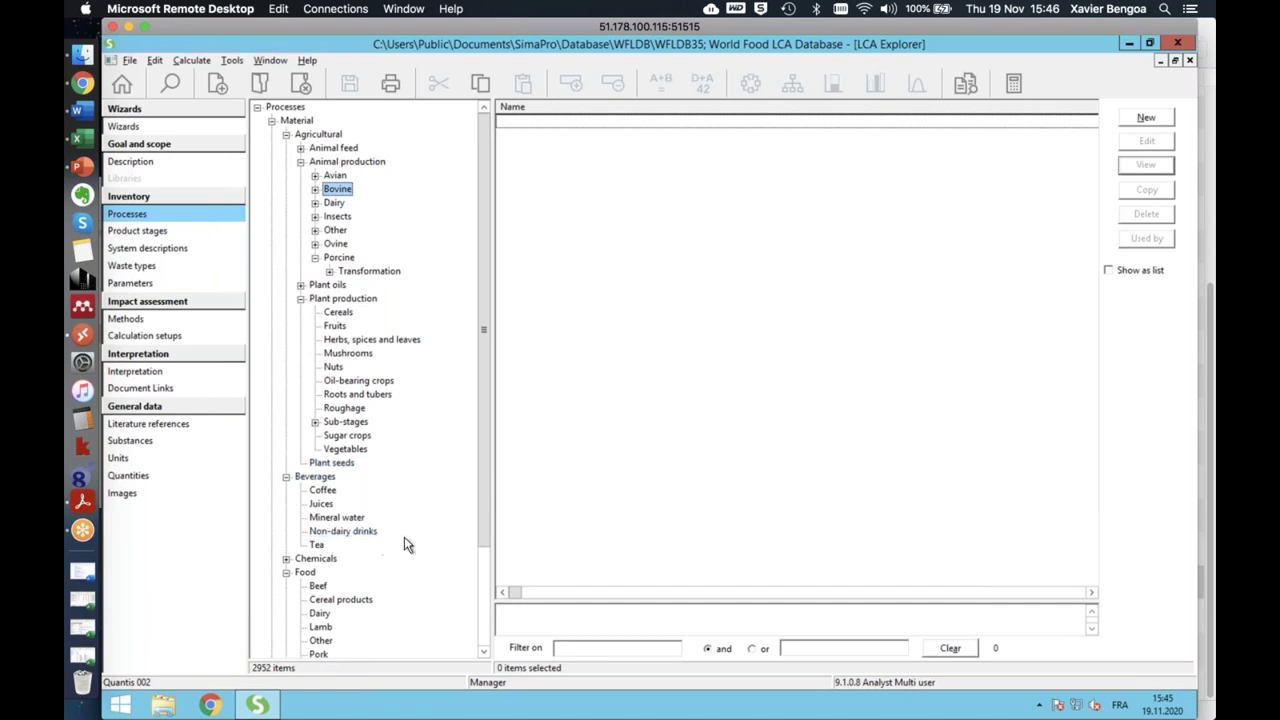
Filter the full process list on "honey" and view the inventory of the US raw, large-scale honey dataset, closing it when done
{"action": "scroll", "coordinate": [481, 548], "scroll_direction": "down", "scroll_amount": 2}
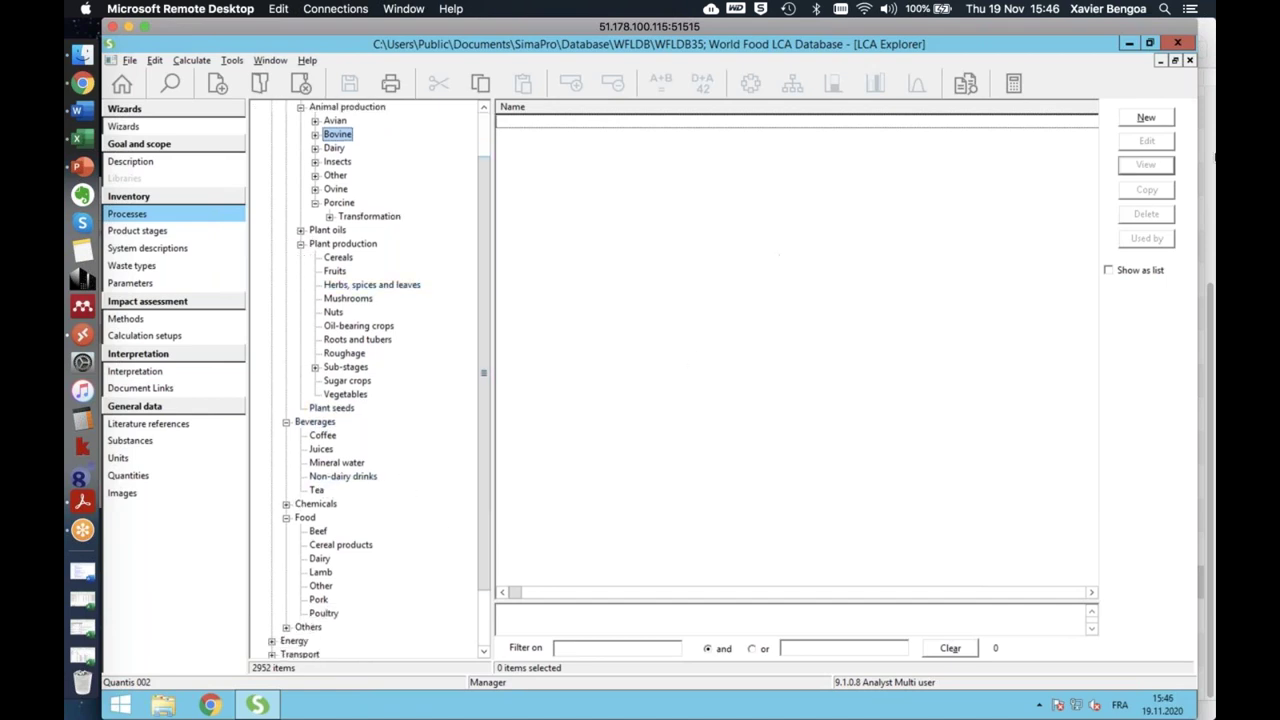
{"action": "left_click", "coordinate": [1109, 271]}
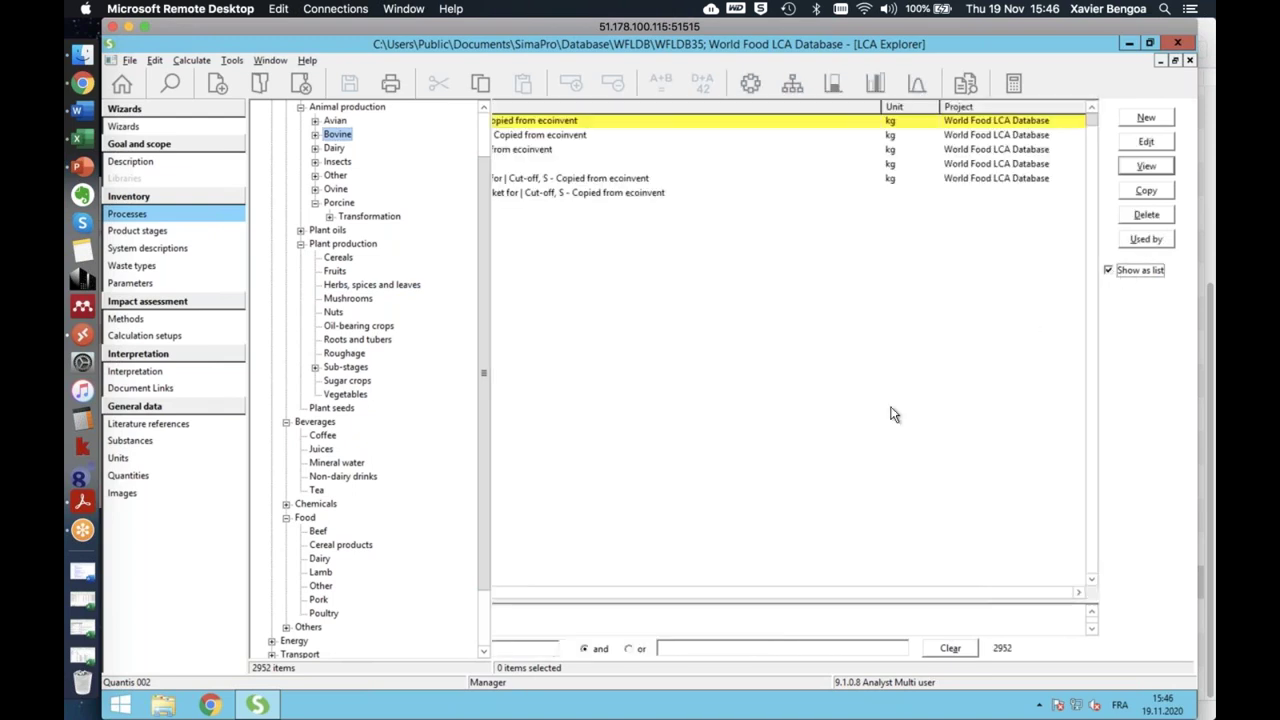
{"action": "left_click", "coordinate": [511, 650]}
{"action": "type", "text": "honey"}
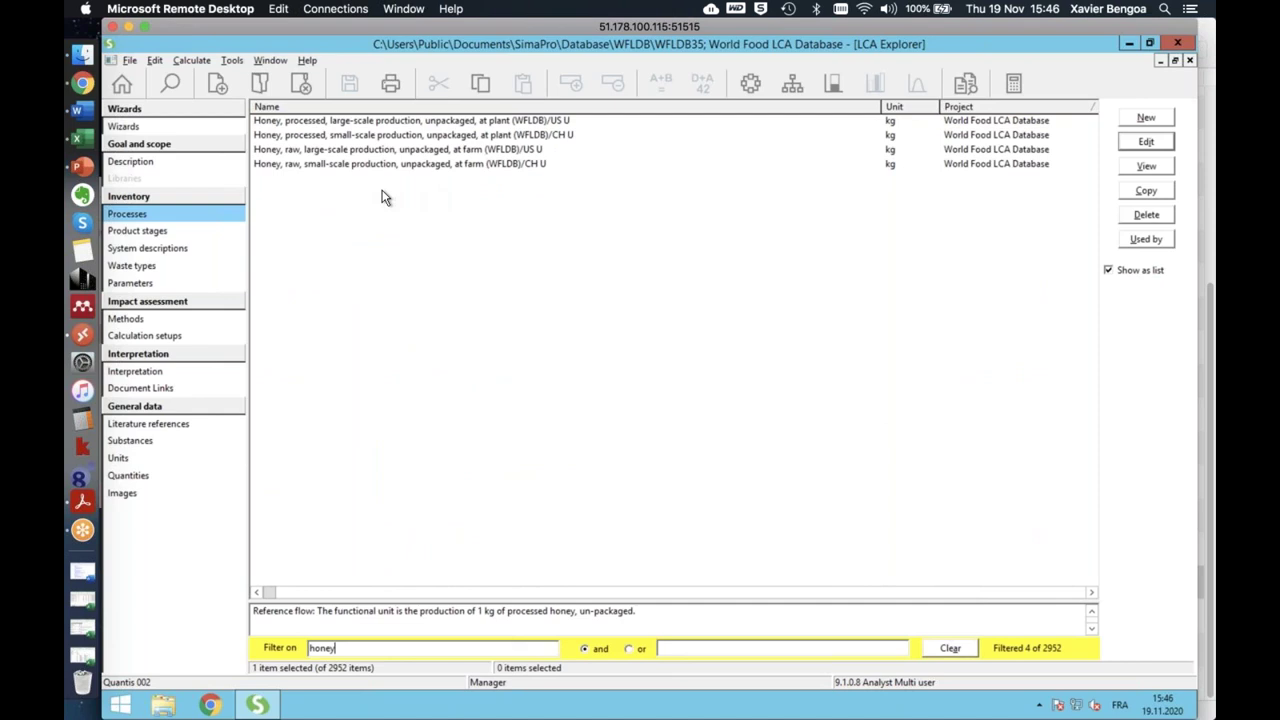
{"action": "double_click", "coordinate": [326, 155]}
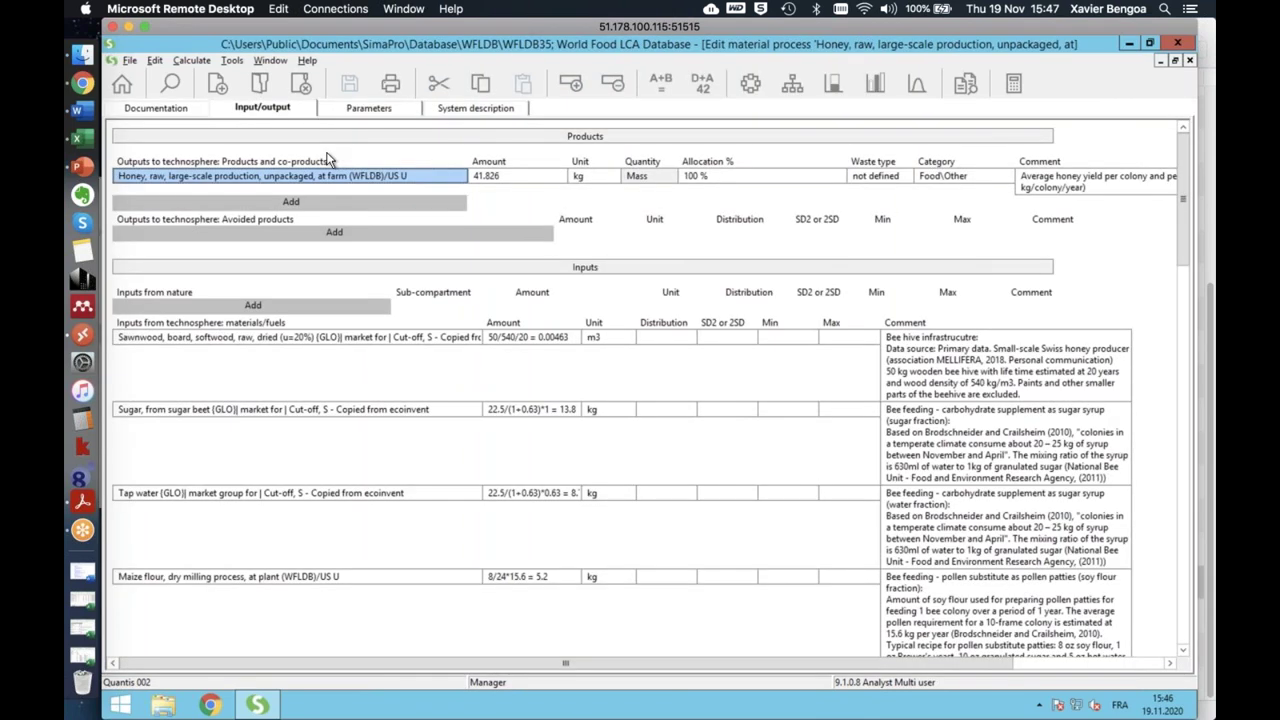
{"action": "key", "text": "ctrl+F4"}
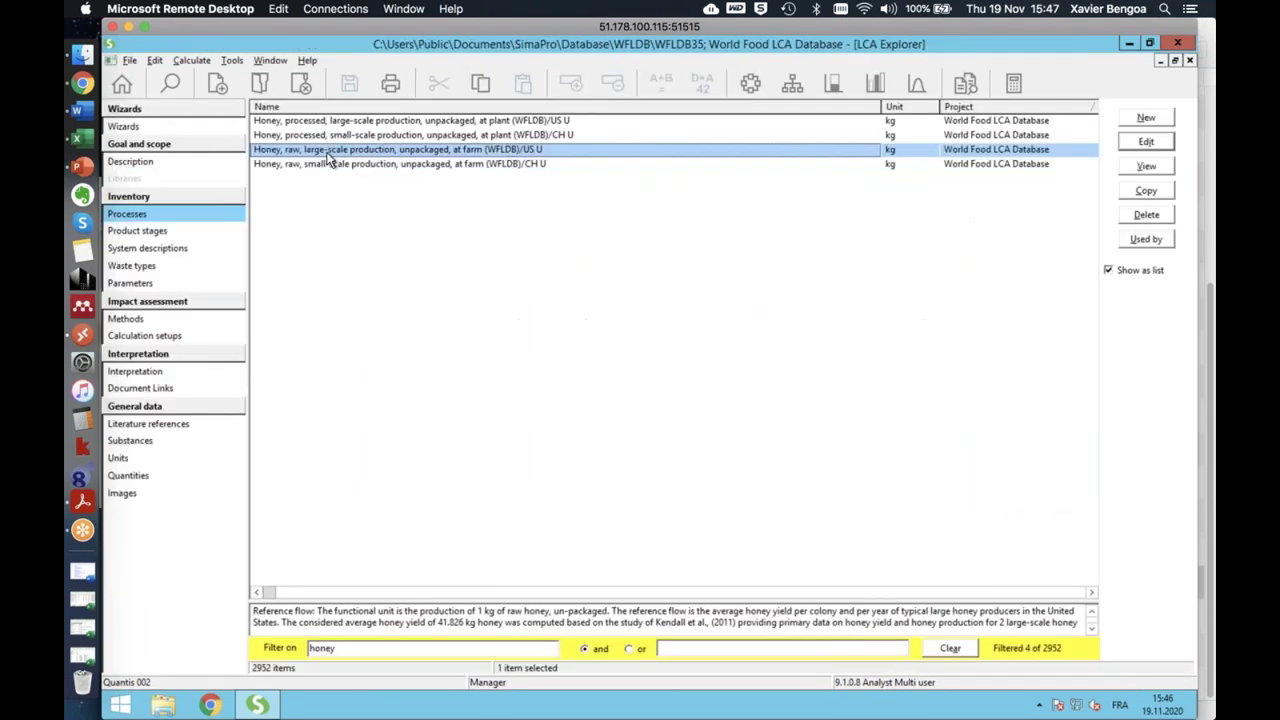
Filter the processes on "oil" and review the matching datasets in the Plant oils Transformation category of the category tree
{"action": "left_click", "coordinate": [264, 645]}
{"action": "type", "text": "oil"}
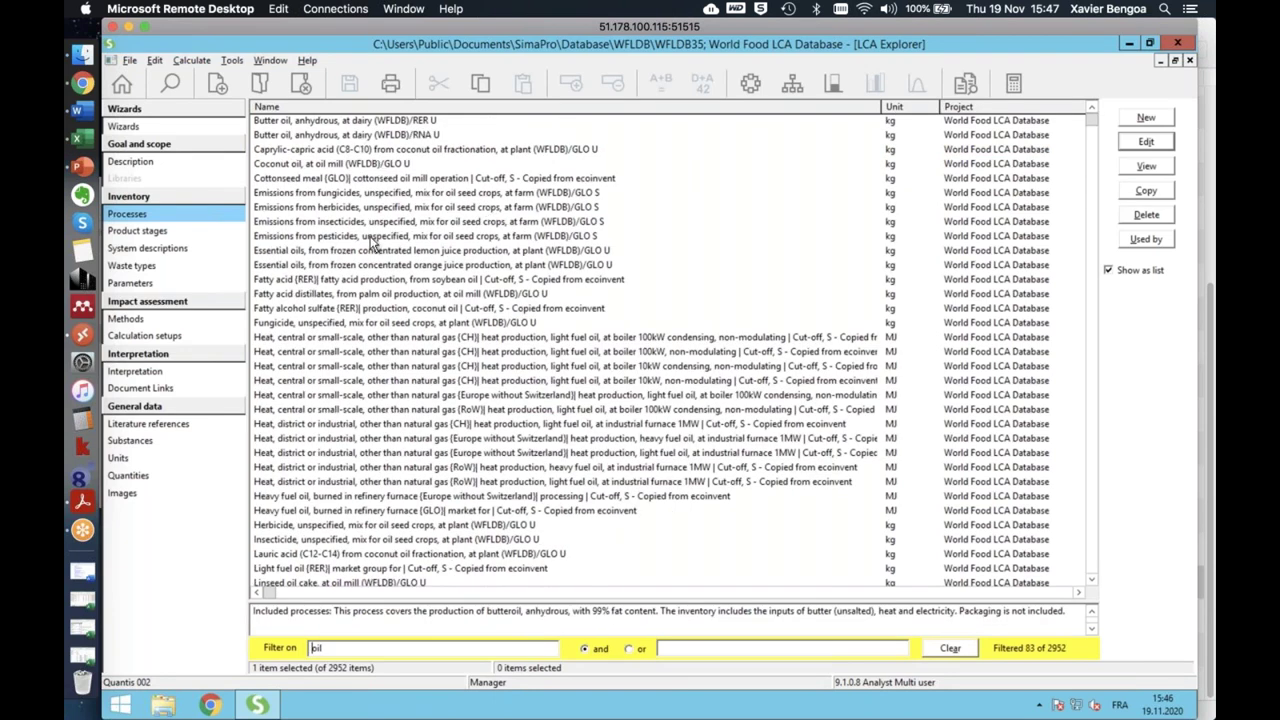
{"action": "left_click", "coordinate": [1109, 271]}
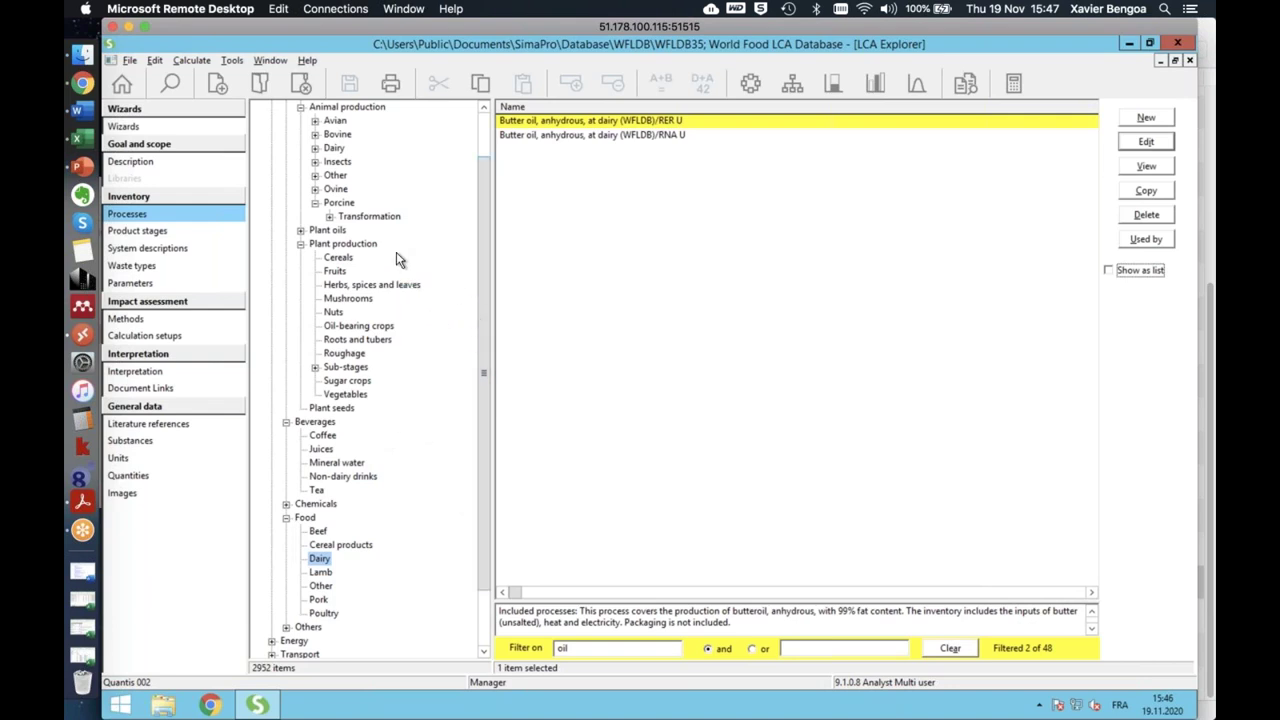
{"action": "double_click", "coordinate": [325, 231]}
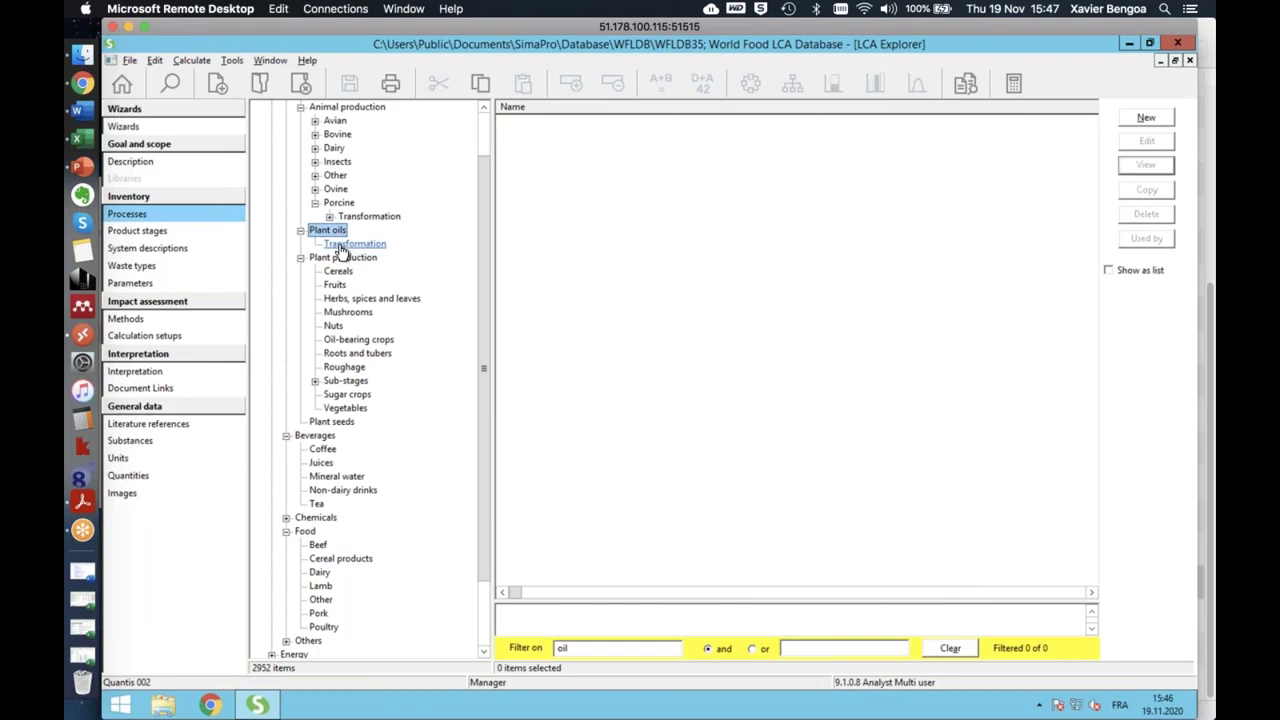
{"action": "left_click", "coordinate": [340, 246]}
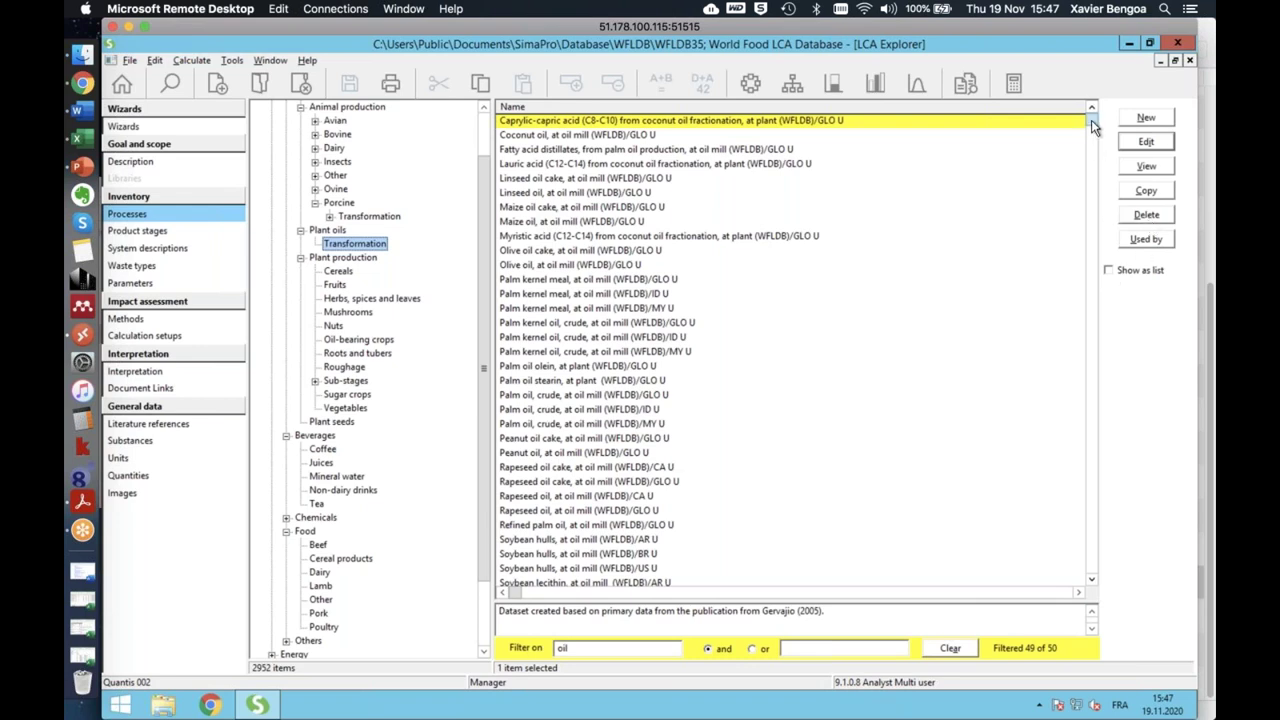
{"action": "scroll", "coordinate": [1115, 330], "scroll_direction": "down", "scroll_amount": 3}
{"action": "scroll", "coordinate": [1126, 428], "scroll_direction": "down", "scroll_amount": 2}
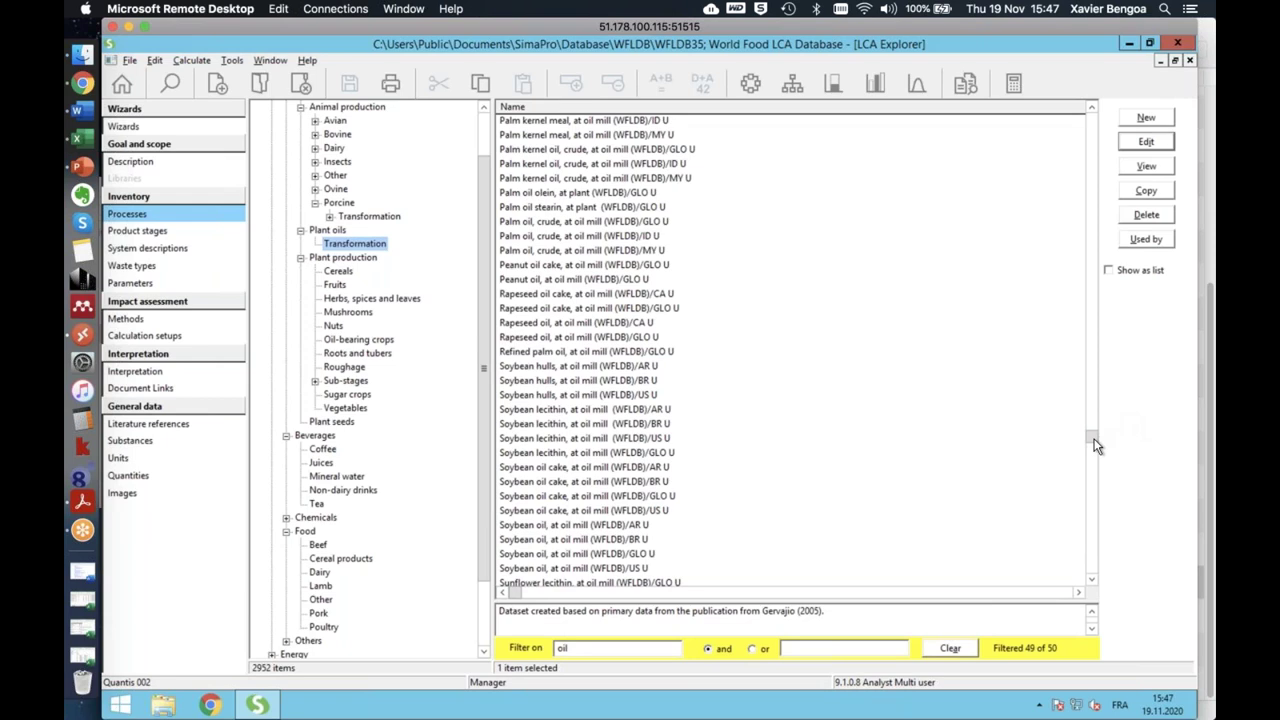
{"action": "scroll", "coordinate": [1093, 560], "scroll_direction": "down", "scroll_amount": 2}
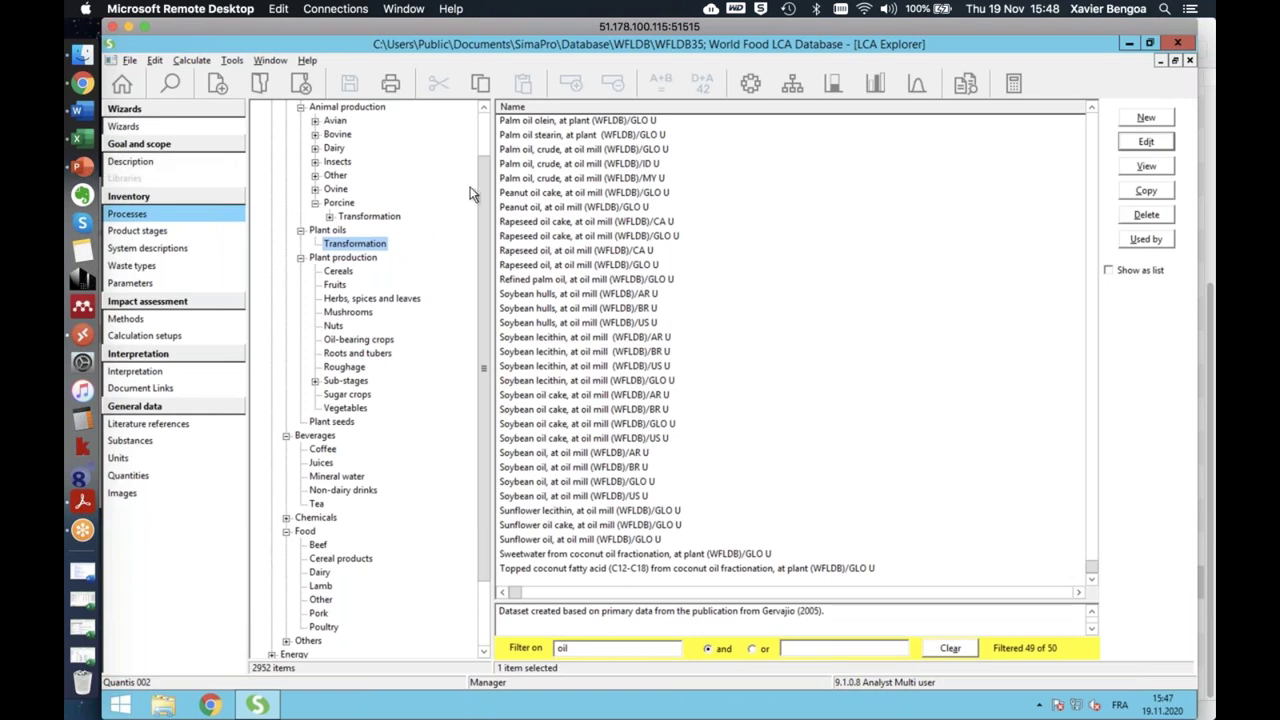
Collapse the Agricultural, Beverages and Food categories under Material
{"action": "scroll", "coordinate": [484, 135], "scroll_direction": "up", "scroll_amount": 2}
{"action": "left_click", "coordinate": [286, 134]}
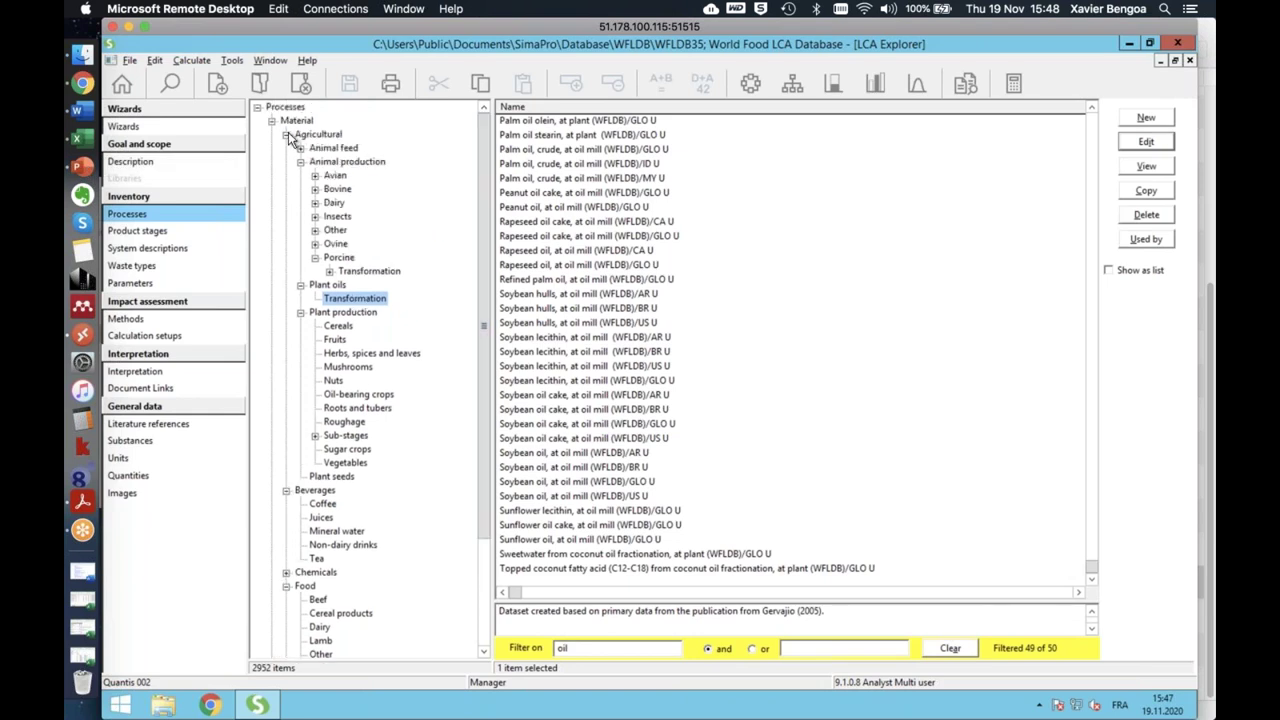
{"action": "left_click", "coordinate": [286, 148]}
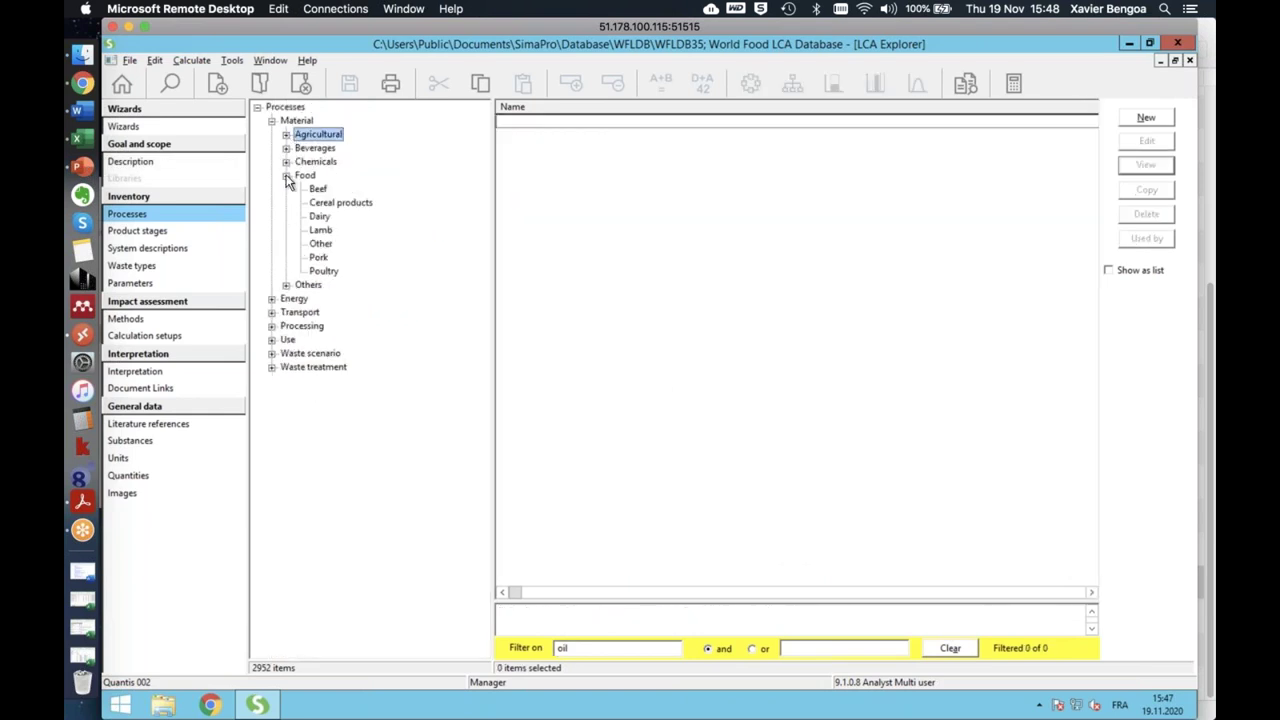
{"action": "left_click", "coordinate": [286, 175]}
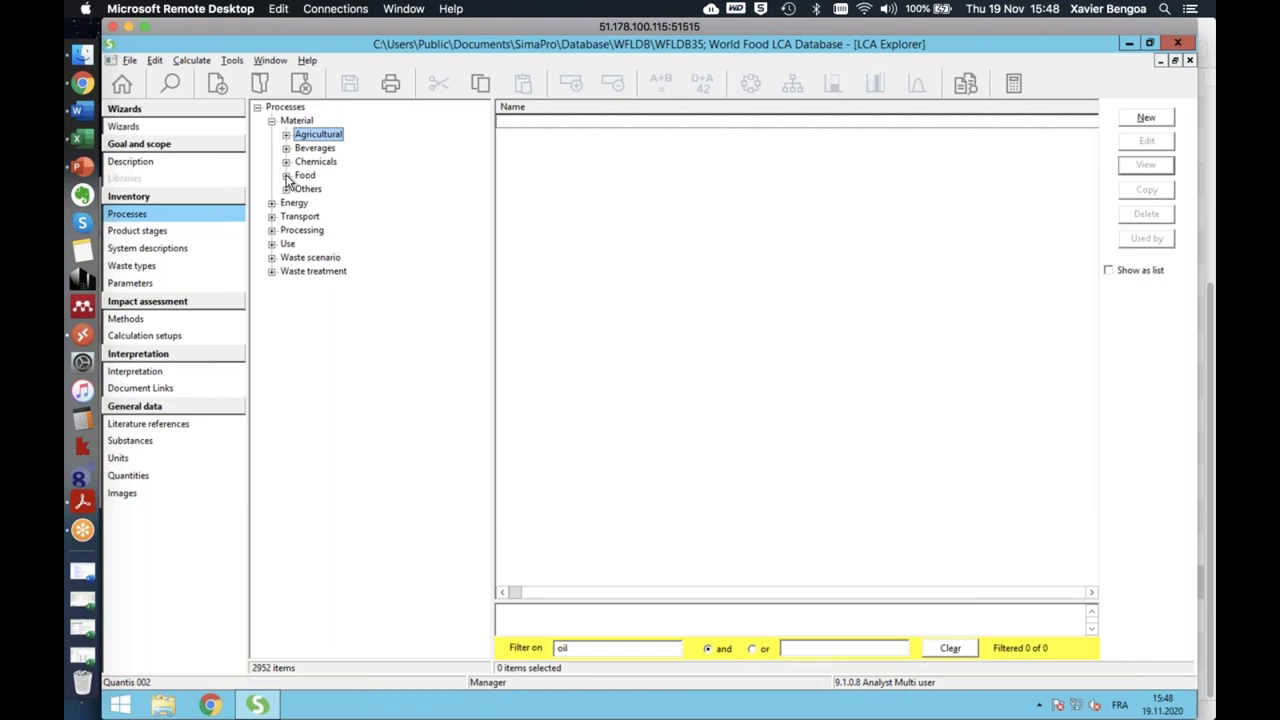
Expand the Home cooking category under Processing and clear the "oil" filter to list its datasets
{"action": "left_click", "coordinate": [272, 231]}
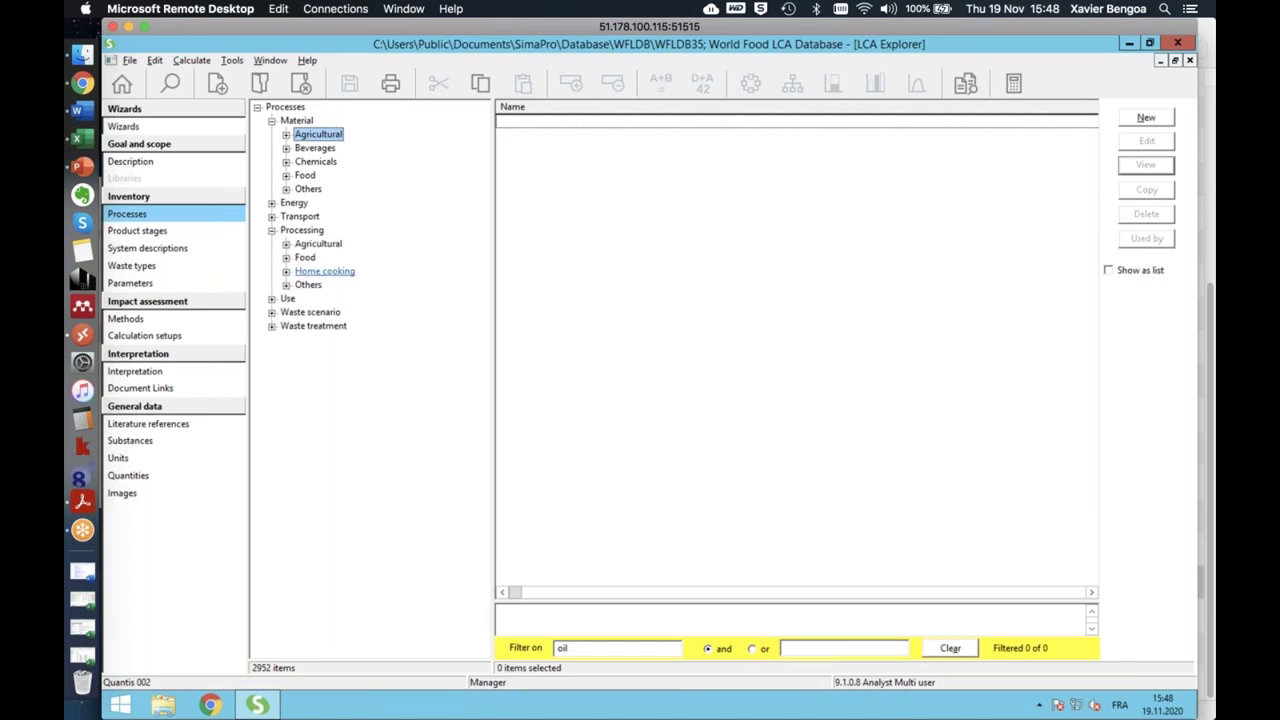
{"action": "left_click", "coordinate": [287, 271]}
{"action": "left_click", "coordinate": [305, 271]}
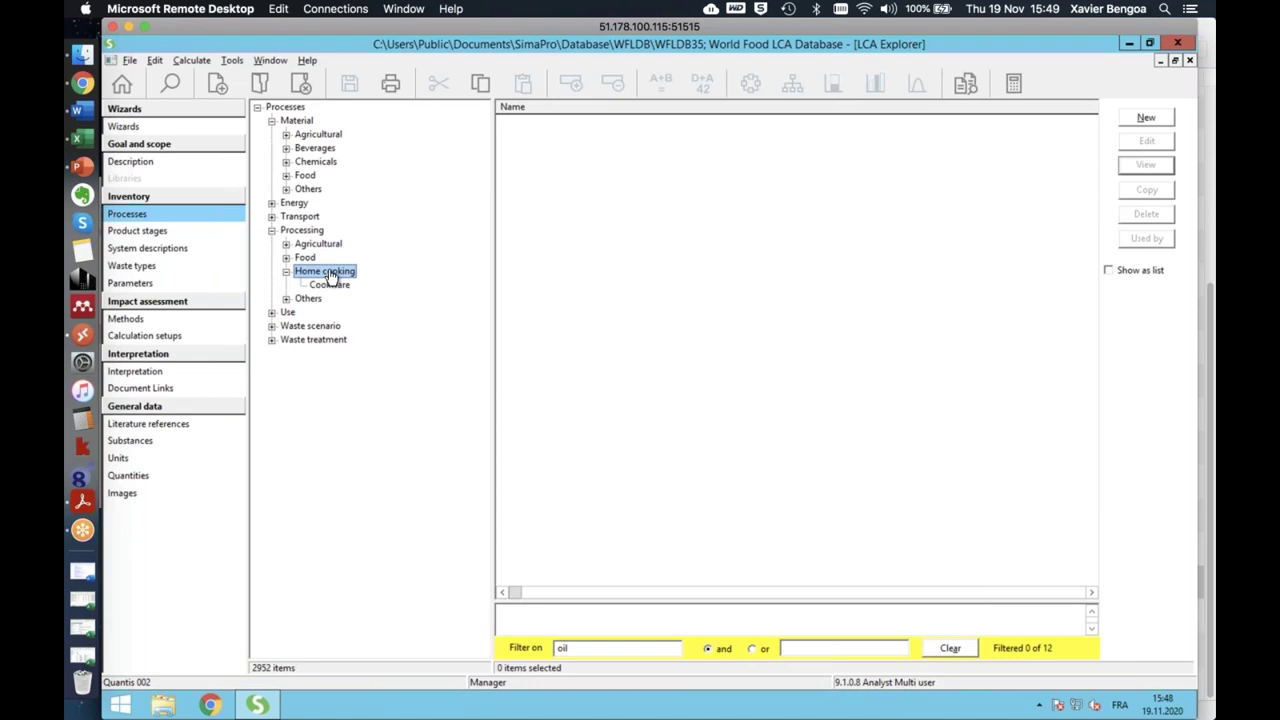
{"action": "left_click", "coordinate": [965, 650]}
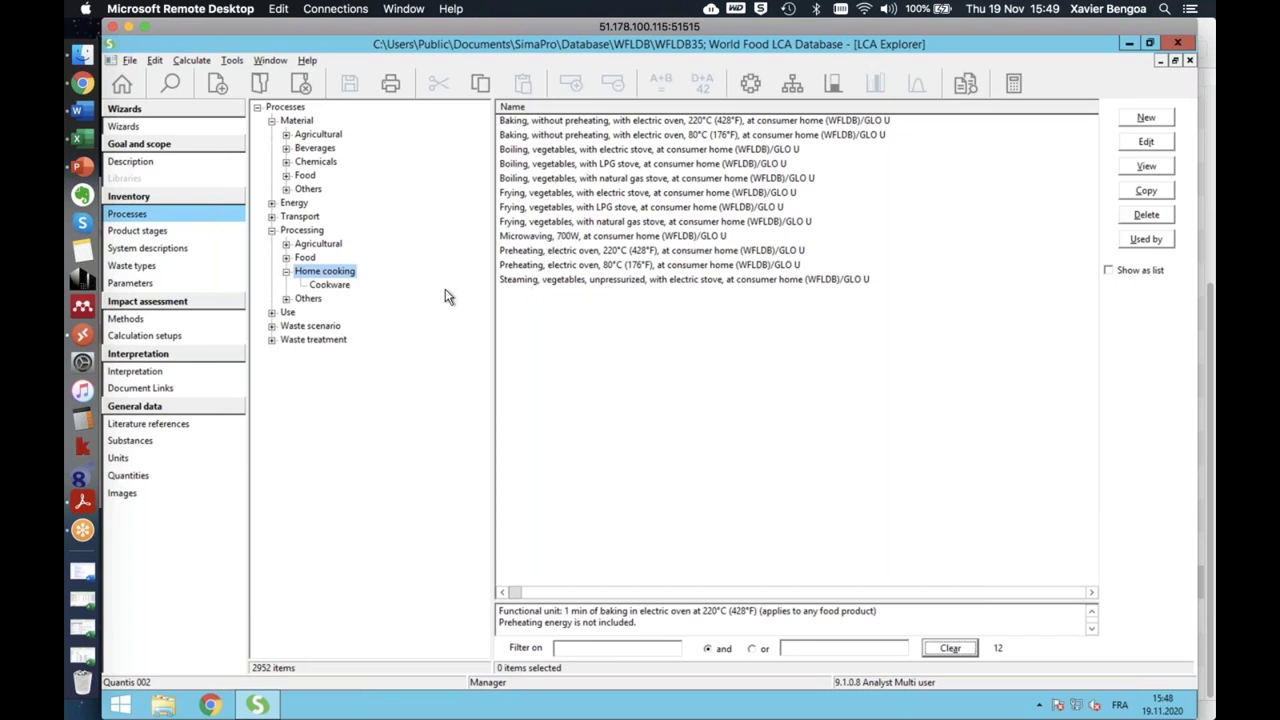
View the Dehydration datasets under Food processing and briefly check the Agricultural processing subcategories
{"action": "left_click", "coordinate": [287, 257]}
{"action": "left_click", "coordinate": [328, 272]}
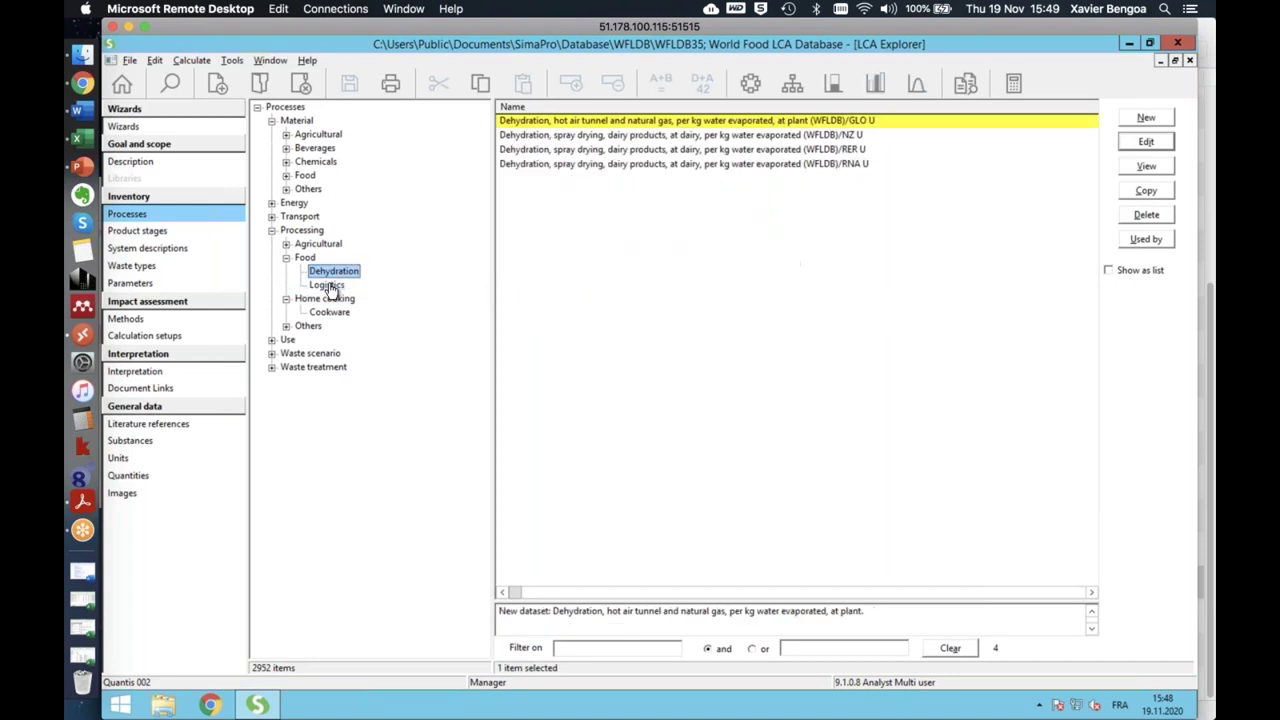
{"action": "left_click", "coordinate": [286, 244]}
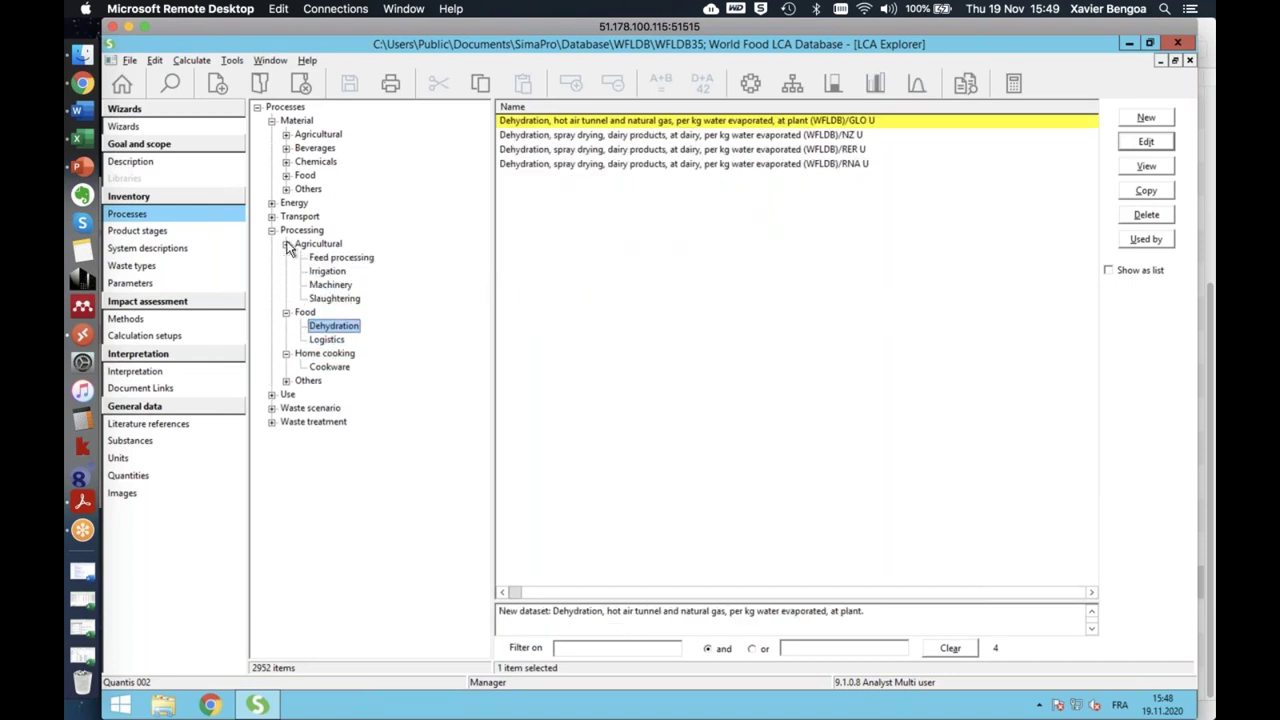
{"action": "left_click", "coordinate": [286, 244]}
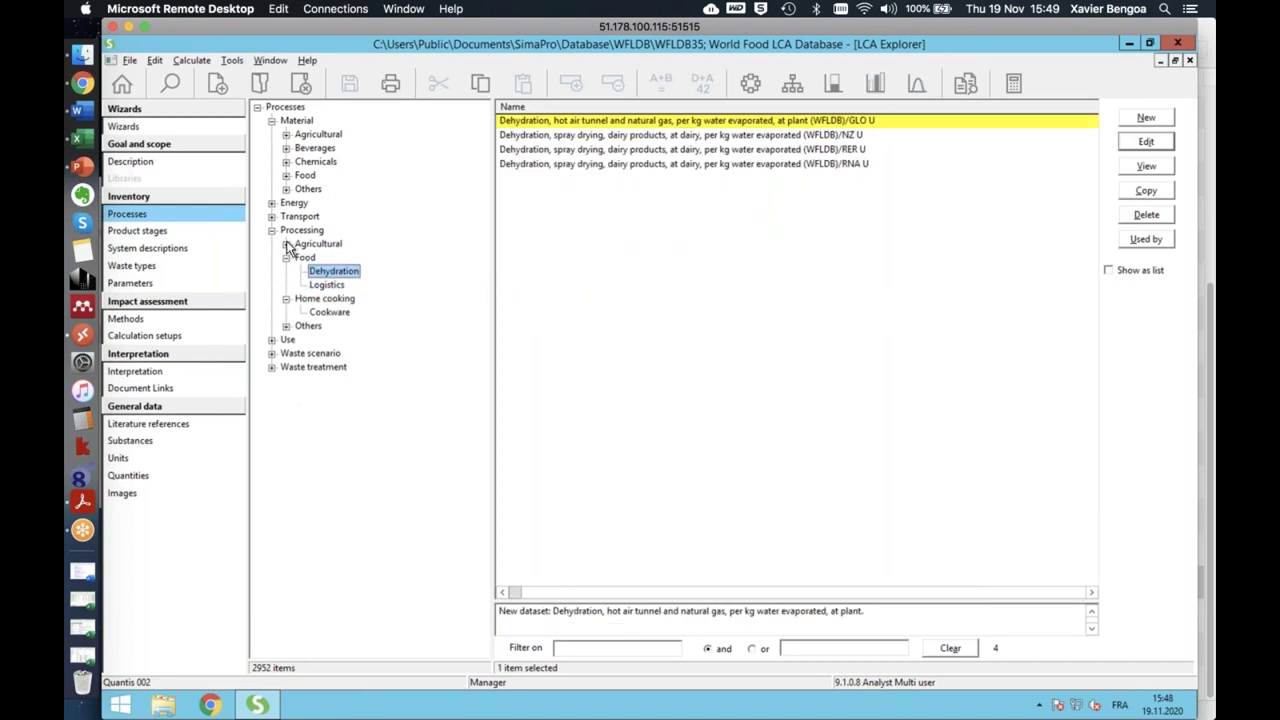
Show the Home cooking datasets again and switch to the closing slide in PowerPoint
{"action": "left_click", "coordinate": [321, 300]}
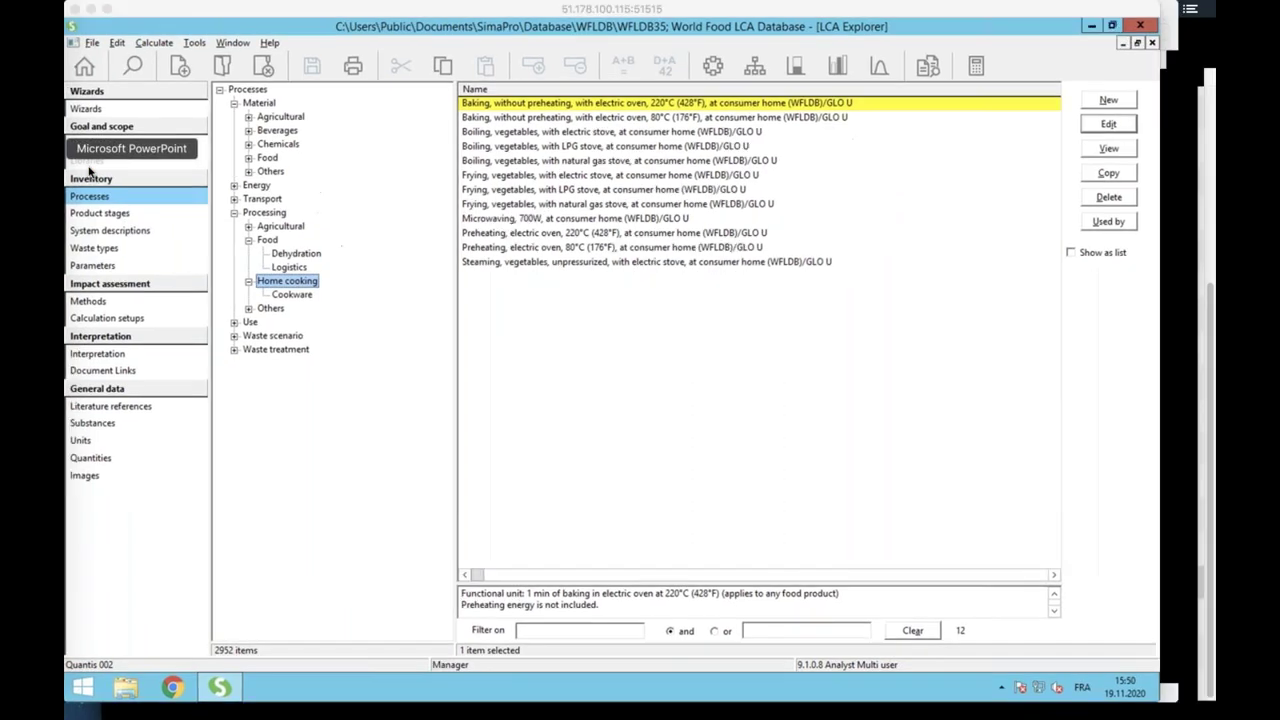
{"action": "left_click", "coordinate": [88, 166]}
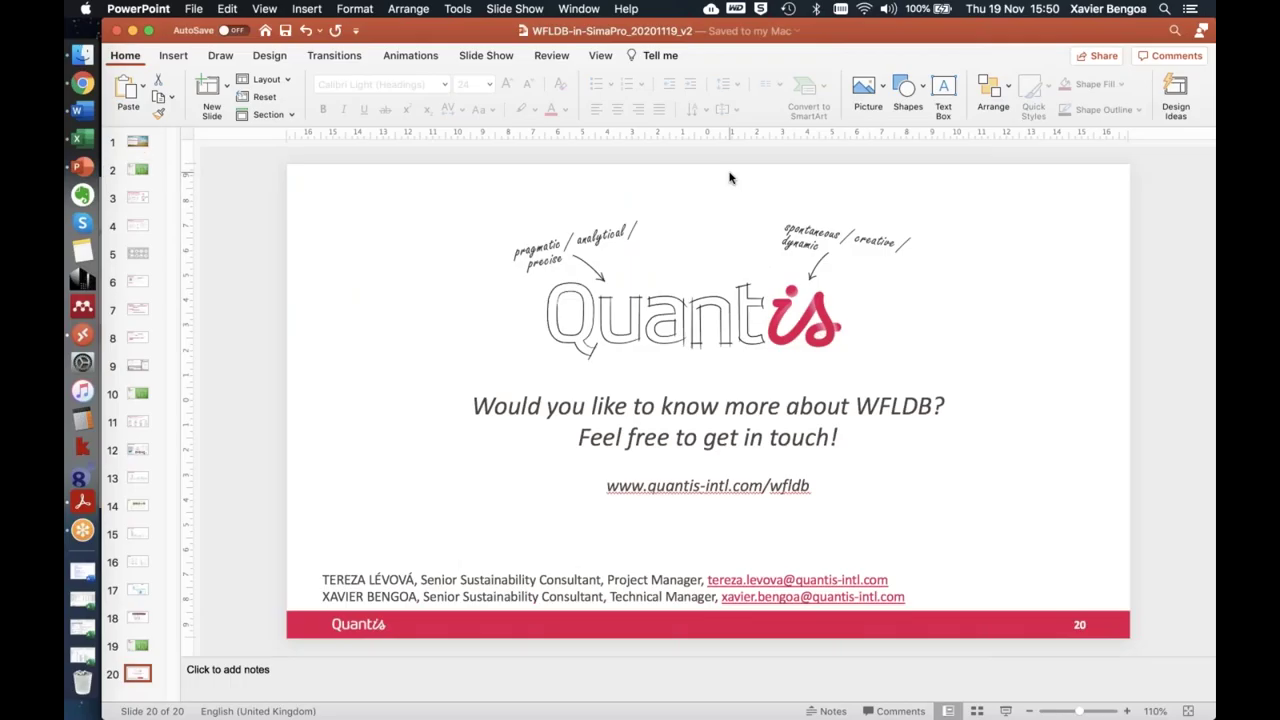